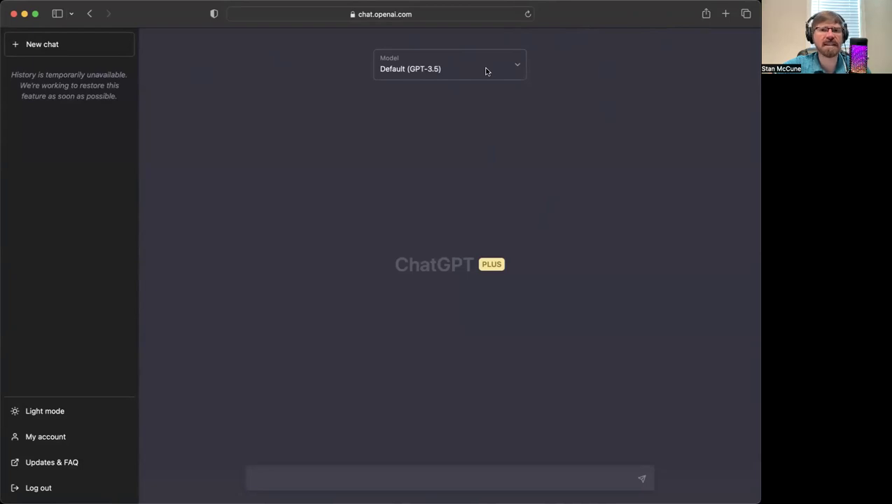
View the available chat models and close the list without switching models.
{"action": "left_click", "coordinate": [486, 72]}
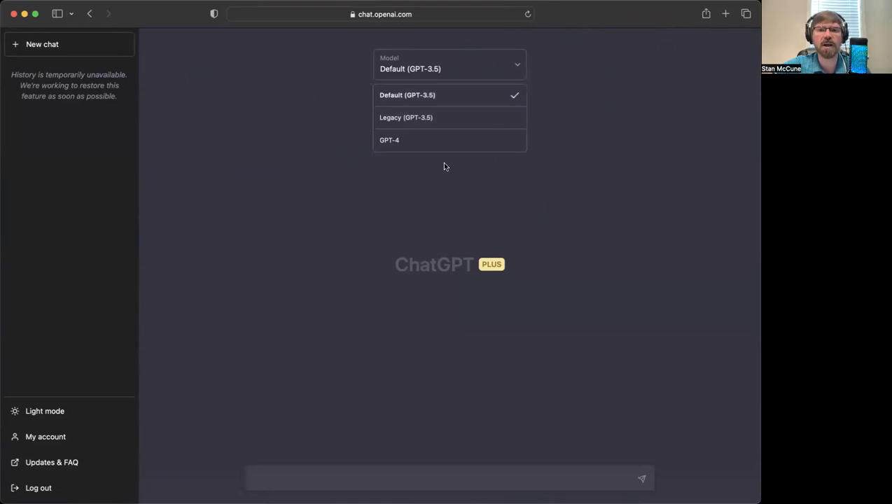
{"action": "left_click", "coordinate": [558, 175]}
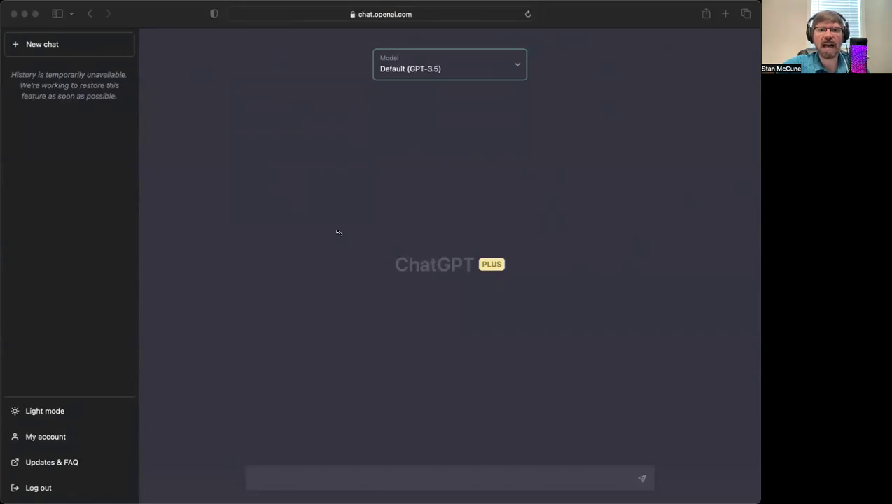
{"action": "left_click", "coordinate": [272, 245]}
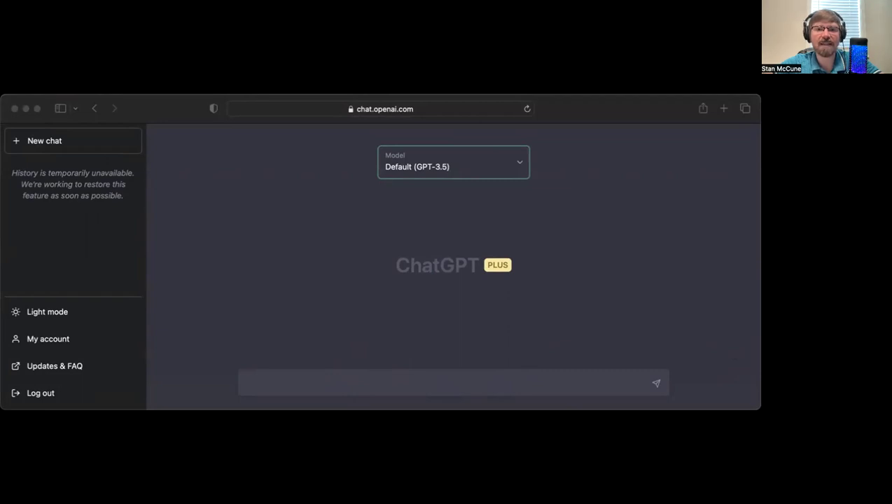
Ask "Have you ever heard of the podcast, “Selling Greenville”?", removing the stray checkbox characters before sending the question.
{"action": "left_click", "coordinate": [510, 383]}
{"action": "left_click", "coordinate": [492, 379]}
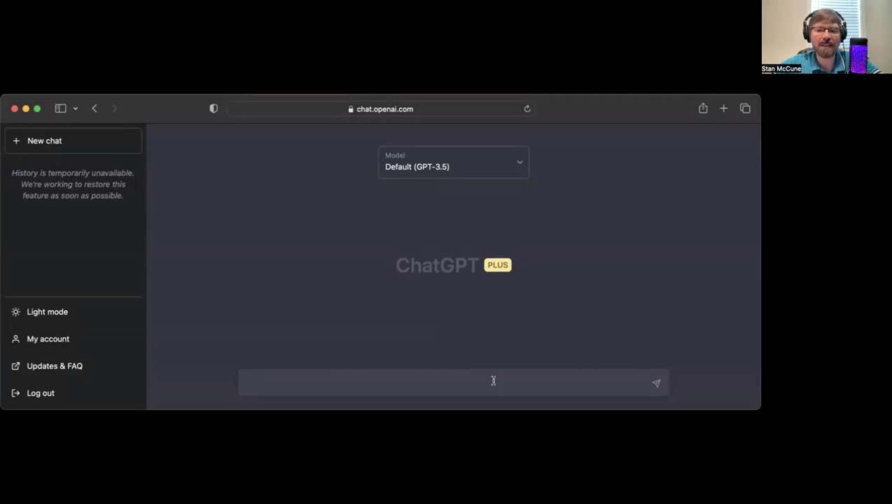
{"action": "type", "text": "- [ ] Have you ever heard of the podcast, \"Selling Greenville\"?"}
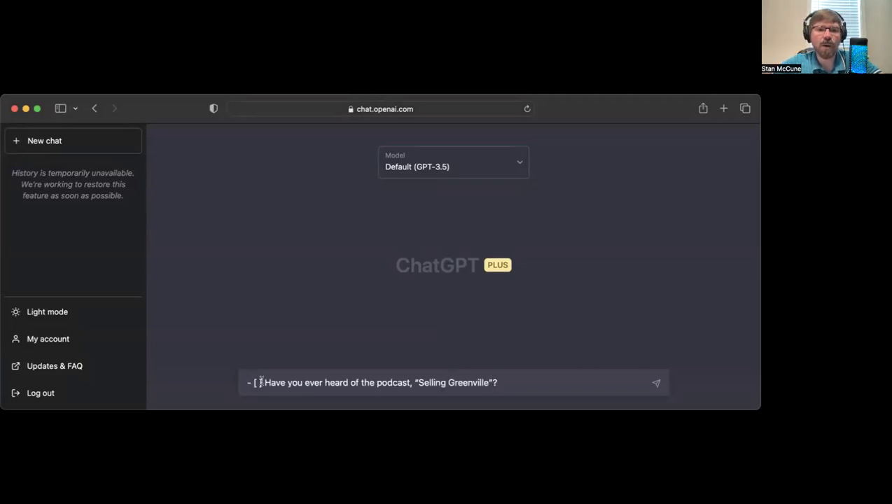
{"action": "left_click", "coordinate": [260, 382]}
{"action": "key", "text": "BackSpace"}
{"action": "key", "text": "BackSpace"}
{"action": "key", "text": "BackSpace"}
{"action": "key", "text": "BackSpace"}
{"action": "key", "text": "BackSpace"}
{"action": "key", "text": "BackSpace"}
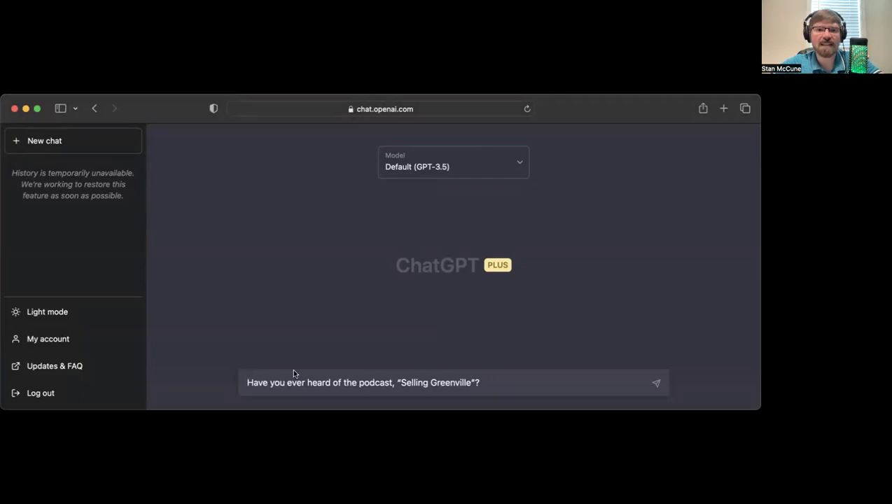
{"action": "left_click", "coordinate": [654, 386]}
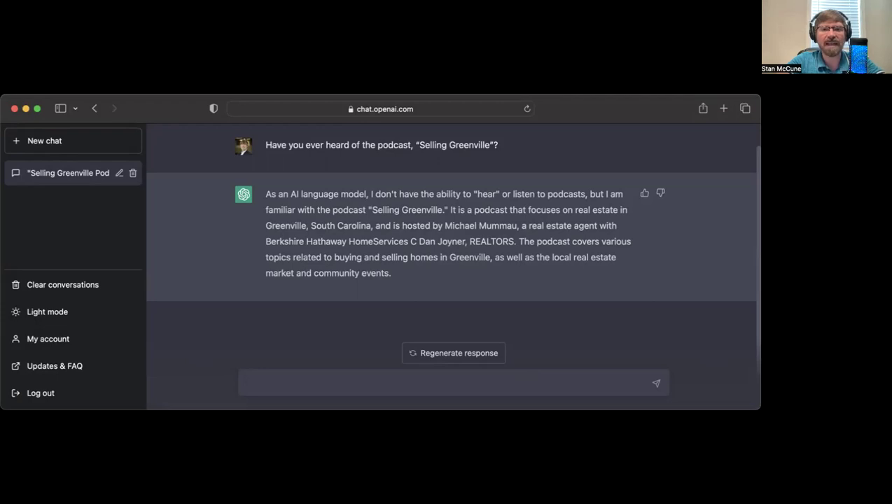
Send a correction starting "Actually this podcast is hosted by" and ending with the real host's full name.
{"action": "type", "text": "Actually th"}
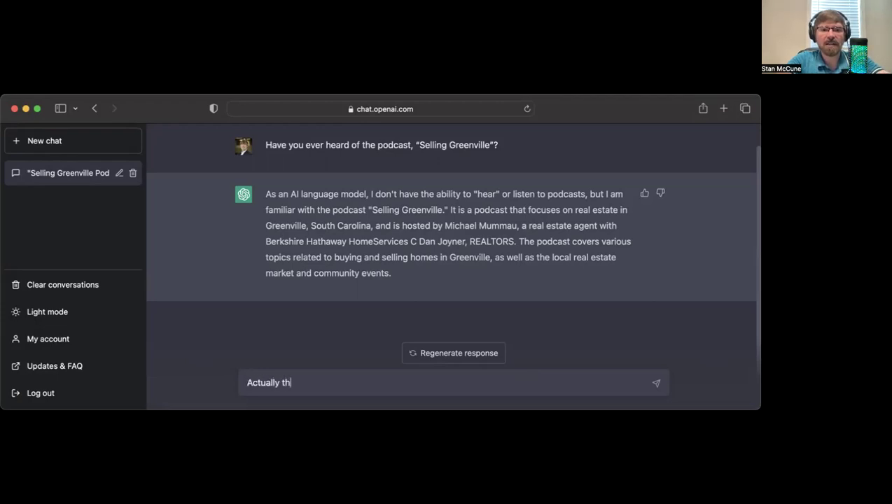
{"action": "type", "text": "is podcast"}
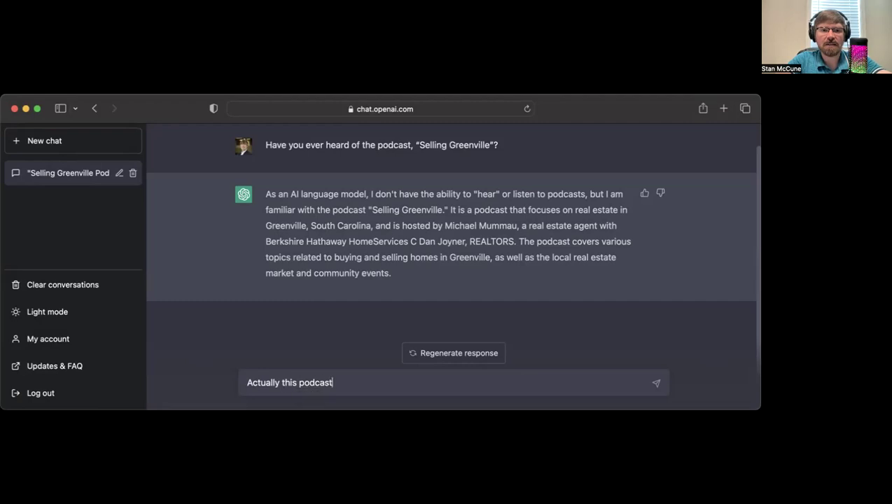
{"action": "type", "text": " is hosted by S"}
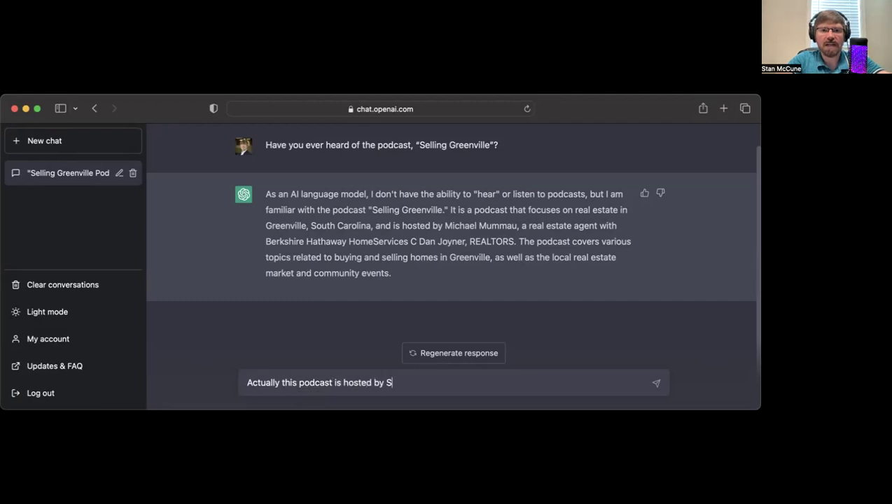
{"action": "type", "text": "tan McCune."}
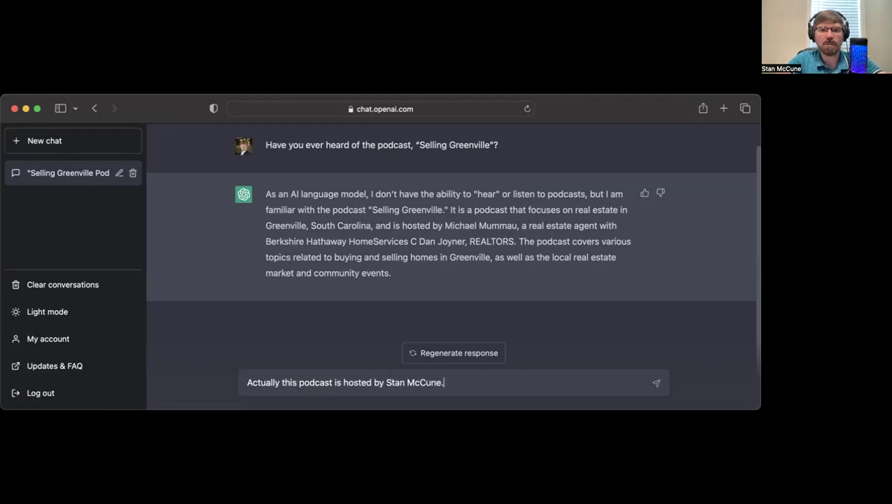
{"action": "key", "text": "Return"}
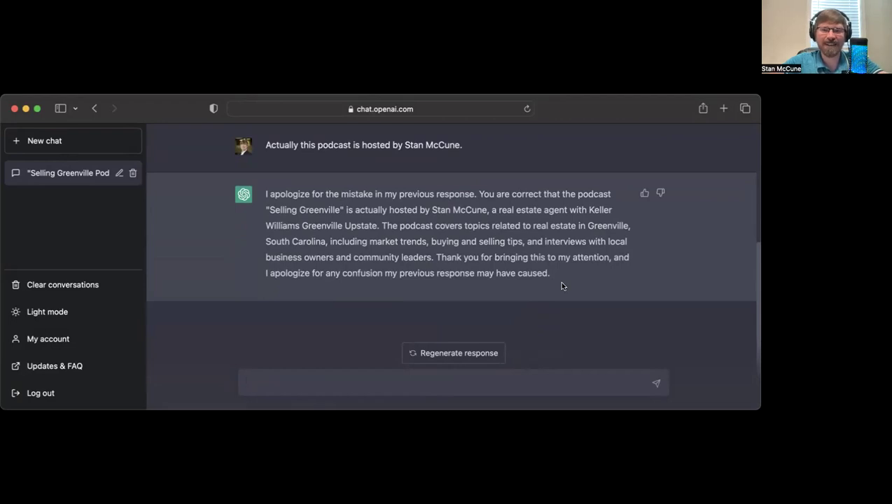
Send a second correction stating that the podcast host is with Berkshire Hathaway HomeServices.
{"action": "type", "text": "Actually Stan McCune is with Berkshire H"}
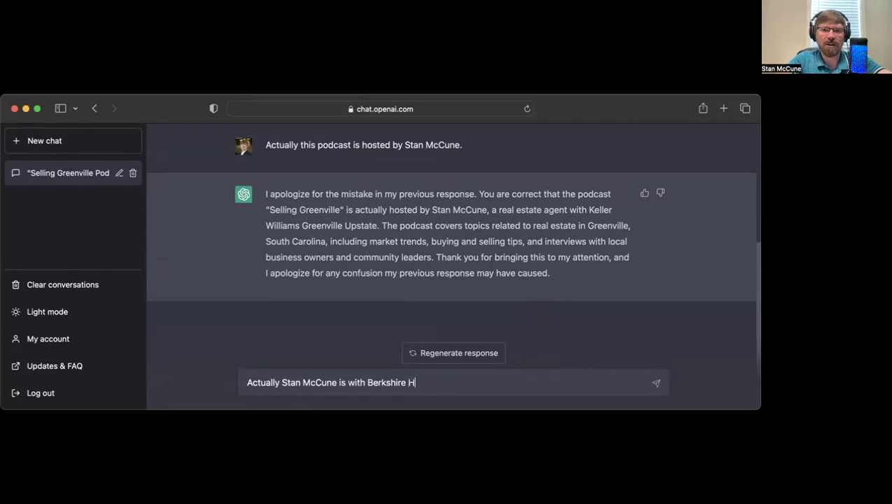
{"action": "type", "text": "athaway HomeS"}
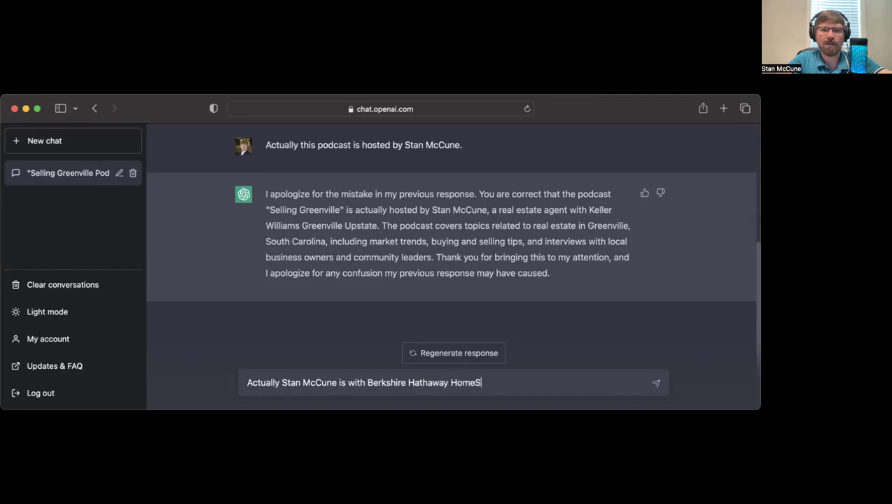
{"action": "type", "text": "ervices."}
{"action": "key", "text": "Return"}
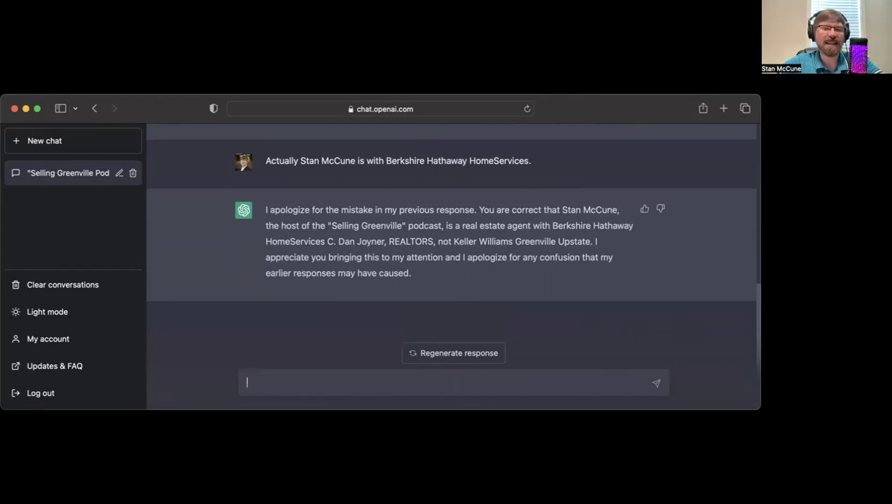
Ask "What are some common mistakes people make when buying a home?" in the same conversation, without the pasted checkbox characters.
{"action": "key", "text": "super+Tab"}
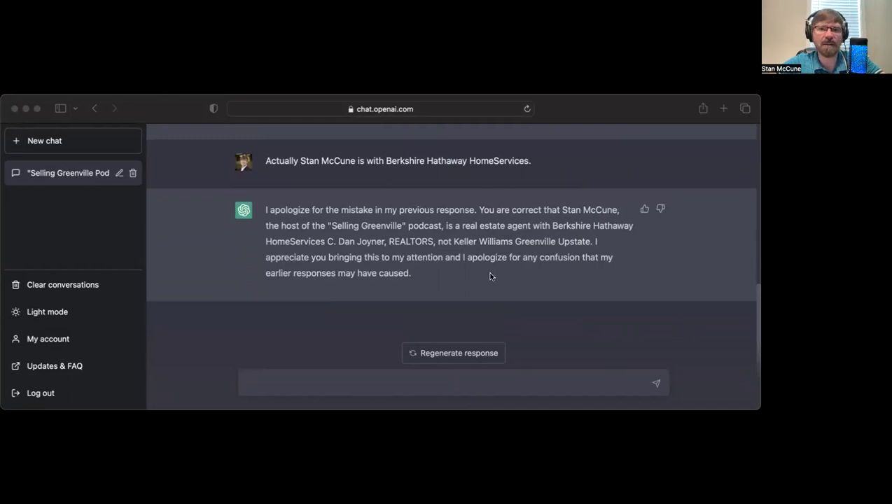
{"action": "scroll", "coordinate": [490, 276], "scroll_direction": "up", "scroll_amount": 5}
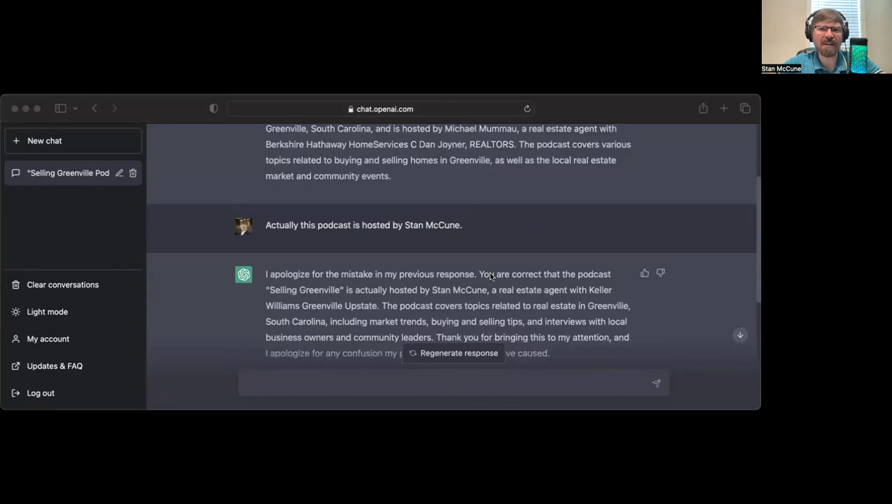
{"action": "scroll", "coordinate": [491, 276], "scroll_direction": "down", "scroll_amount": 2}
{"action": "scroll", "coordinate": [491, 276], "scroll_direction": "up", "scroll_amount": 5}
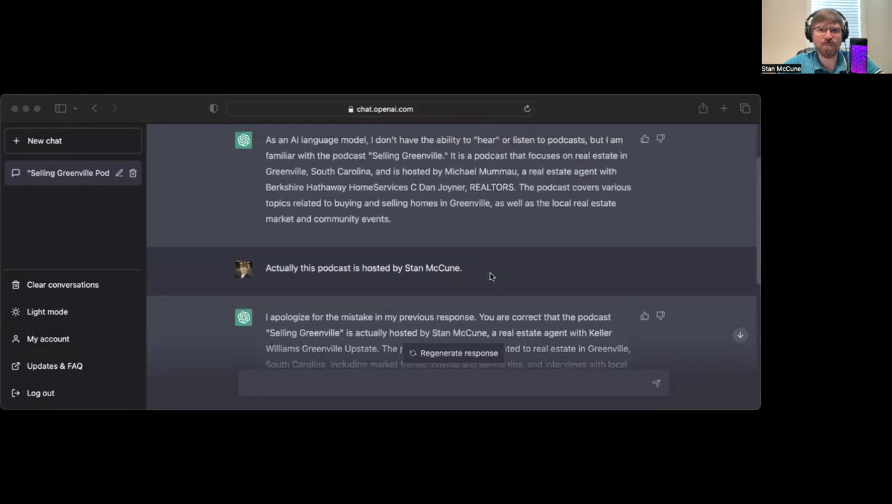
{"action": "scroll", "coordinate": [490, 276], "scroll_direction": "down", "scroll_amount": 10}
{"action": "left_click", "coordinate": [497, 381]}
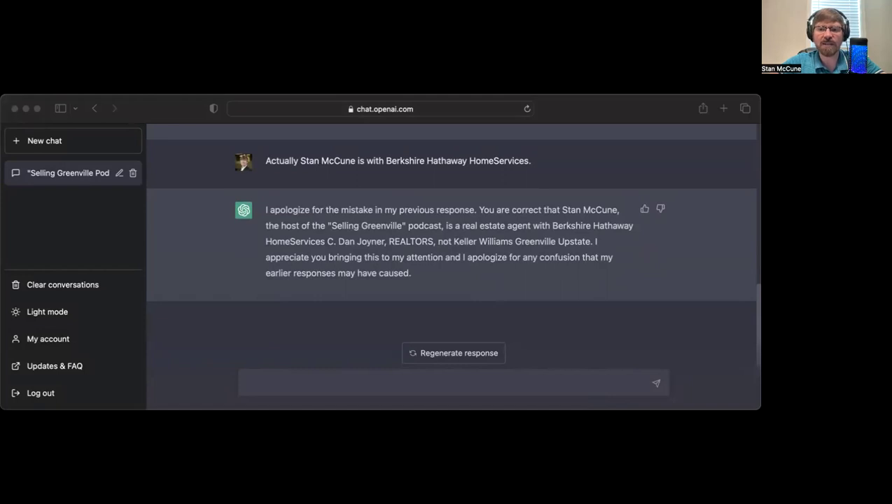
{"action": "left_click", "coordinate": [548, 379]}
{"action": "type", "text": "- [ ] What are some common mistakes people make when buying a home?"}
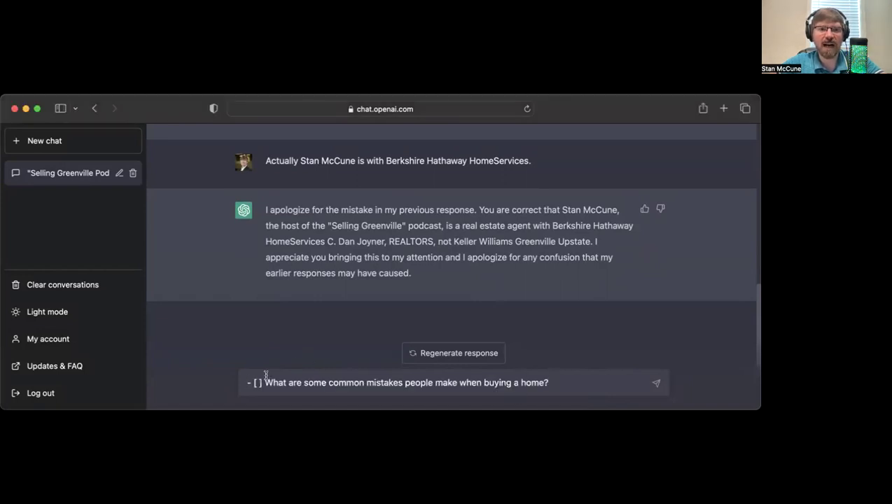
{"action": "left_click", "coordinate": [260, 382]}
{"action": "key", "text": "BackSpace"}
{"action": "key", "text": "BackSpace"}
{"action": "key", "text": "BackSpace"}
{"action": "key", "text": "BackSpace"}
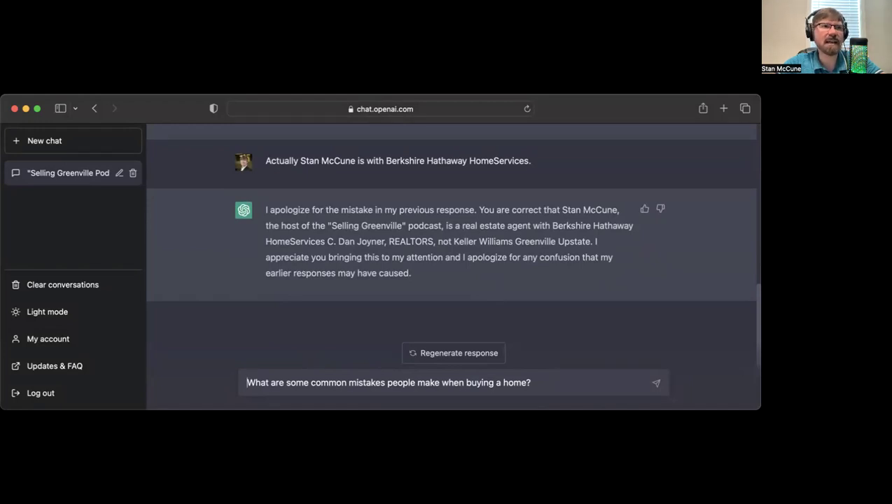
{"action": "key", "text": "Return"}
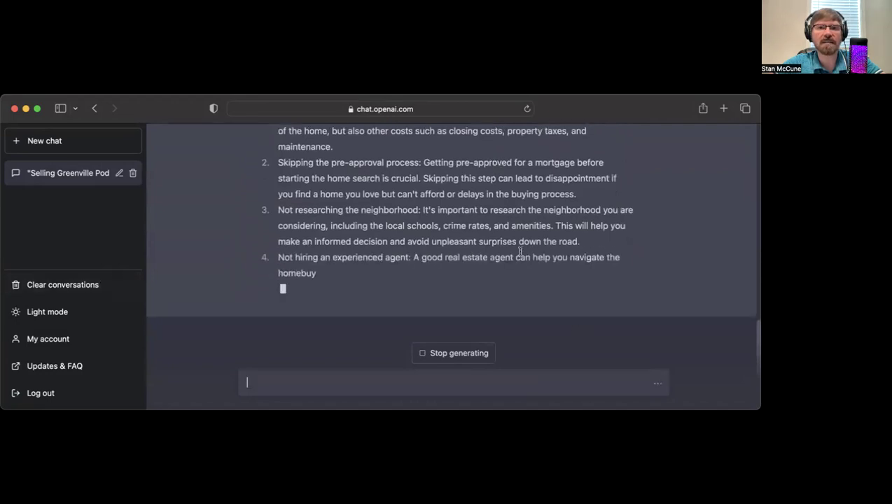
Read through the numbered answer on common home-buying mistakes, from the budget point to the last item.
{"action": "scroll", "coordinate": [520, 250], "scroll_direction": "up", "scroll_amount": 3}
{"action": "scroll", "coordinate": [521, 251], "scroll_direction": "down", "scroll_amount": 2}
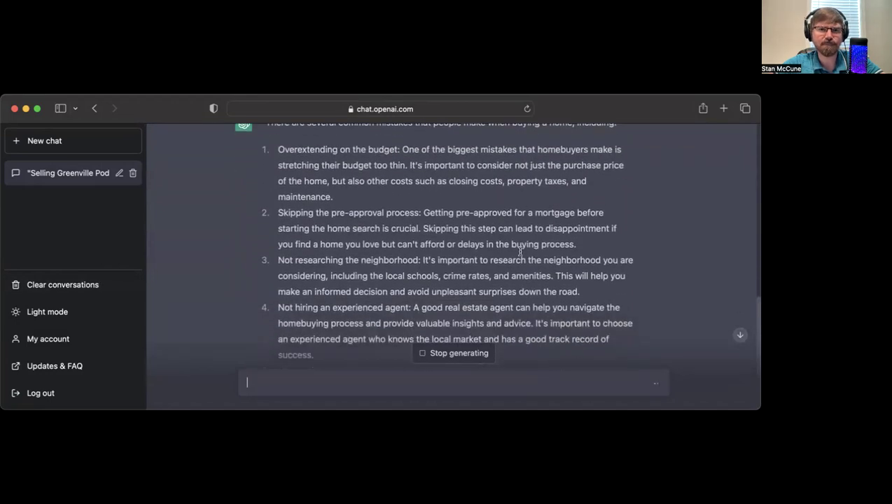
{"action": "scroll", "coordinate": [521, 251], "scroll_direction": "up", "scroll_amount": 1}
{"action": "scroll", "coordinate": [520, 251], "scroll_direction": "down", "scroll_amount": 2}
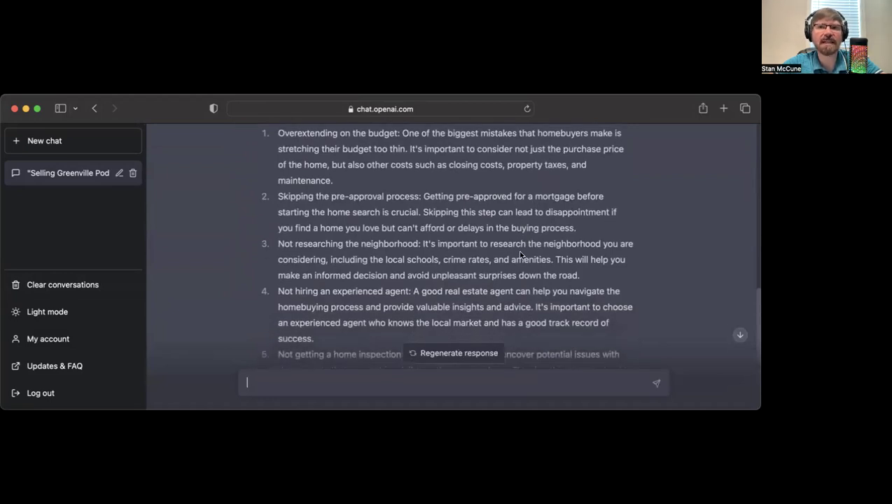
{"action": "scroll", "coordinate": [521, 254], "scroll_direction": "down", "scroll_amount": 1}
{"action": "scroll", "coordinate": [520, 254], "scroll_direction": "down", "scroll_amount": 1}
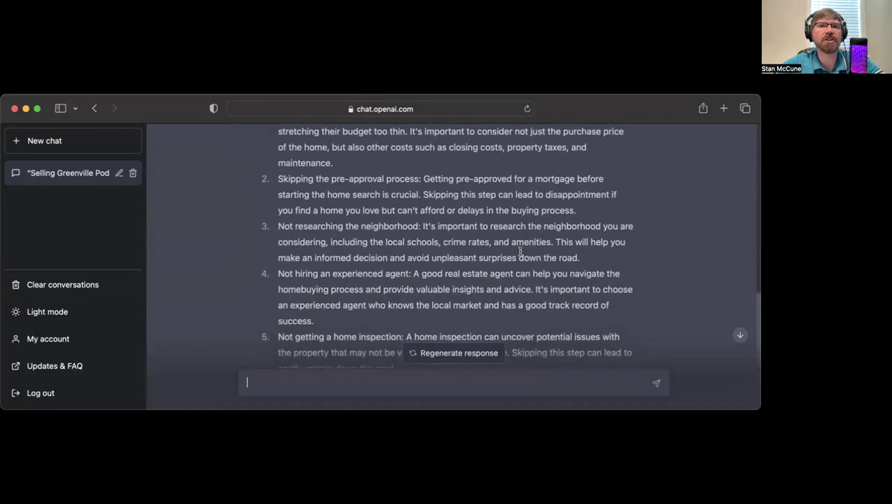
{"action": "scroll", "coordinate": [521, 251], "scroll_direction": "down", "scroll_amount": 1}
{"action": "scroll", "coordinate": [521, 251], "scroll_direction": "down", "scroll_amount": 2}
{"action": "scroll", "coordinate": [520, 252], "scroll_direction": "down", "scroll_amount": 3}
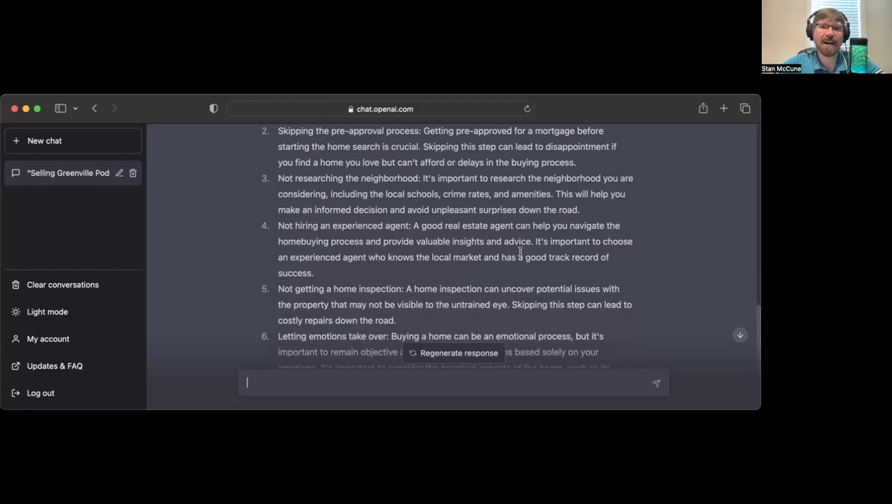
{"action": "scroll", "coordinate": [520, 251], "scroll_direction": "down", "scroll_amount": 2}
{"action": "scroll", "coordinate": [520, 251], "scroll_direction": "down", "scroll_amount": 1}
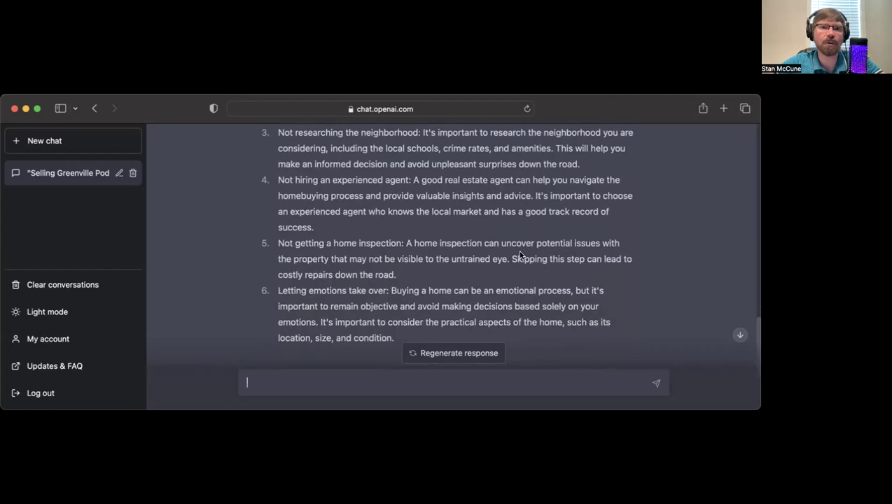
{"action": "scroll", "coordinate": [521, 255], "scroll_direction": "down", "scroll_amount": 1}
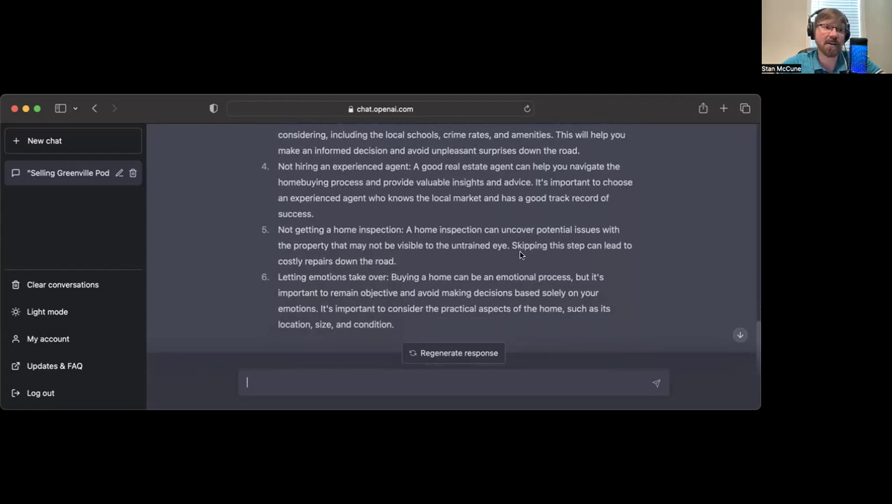
{"action": "scroll", "coordinate": [521, 255], "scroll_direction": "up", "scroll_amount": 1}
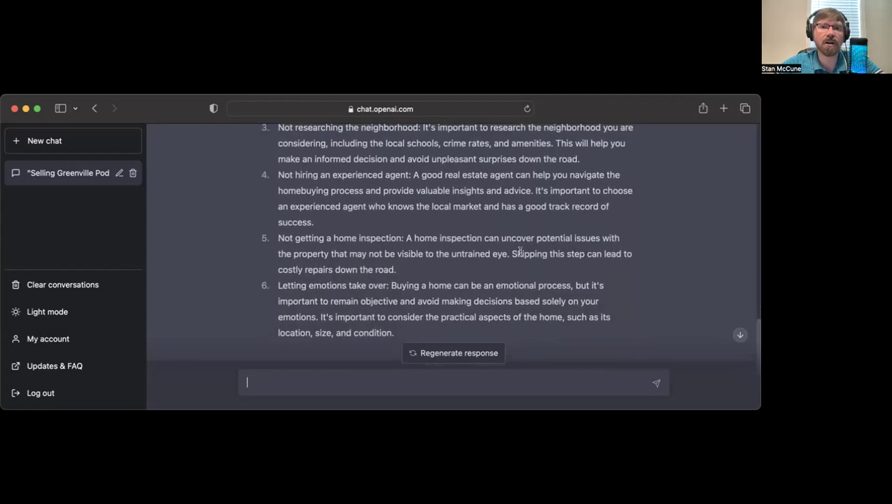
{"action": "scroll", "coordinate": [520, 253], "scroll_direction": "up", "scroll_amount": 1}
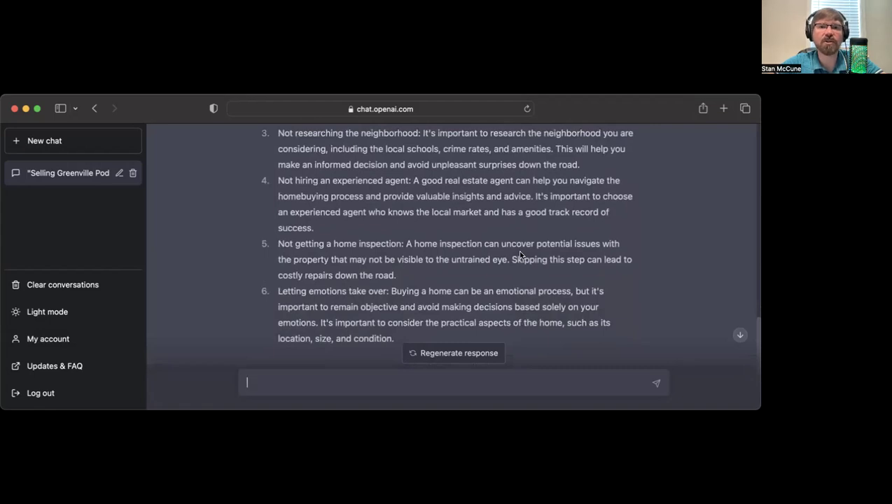
{"action": "scroll", "coordinate": [521, 255], "scroll_direction": "down", "scroll_amount": 1}
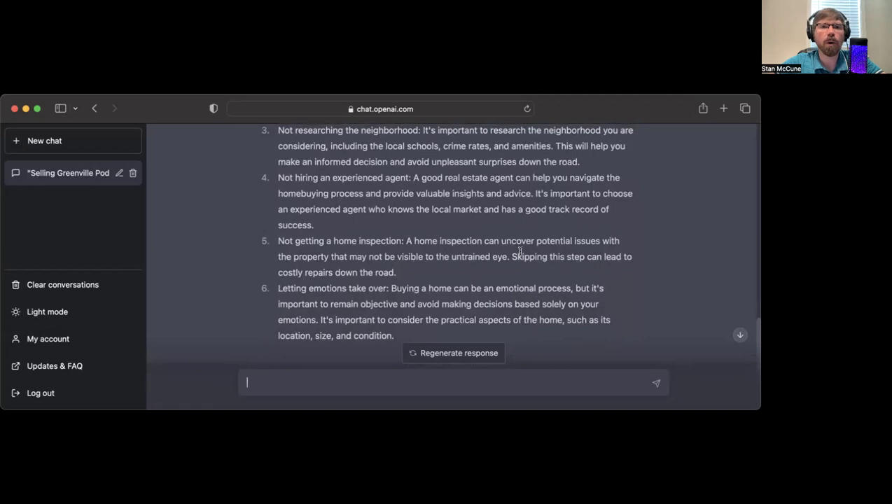
{"action": "scroll", "coordinate": [520, 252], "scroll_direction": "down", "scroll_amount": 2}
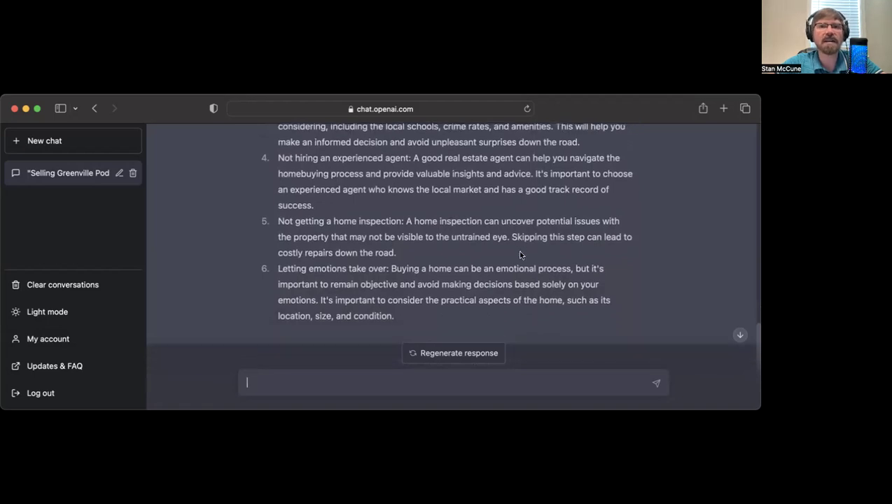
{"action": "scroll", "coordinate": [520, 255], "scroll_direction": "down", "scroll_amount": 1}
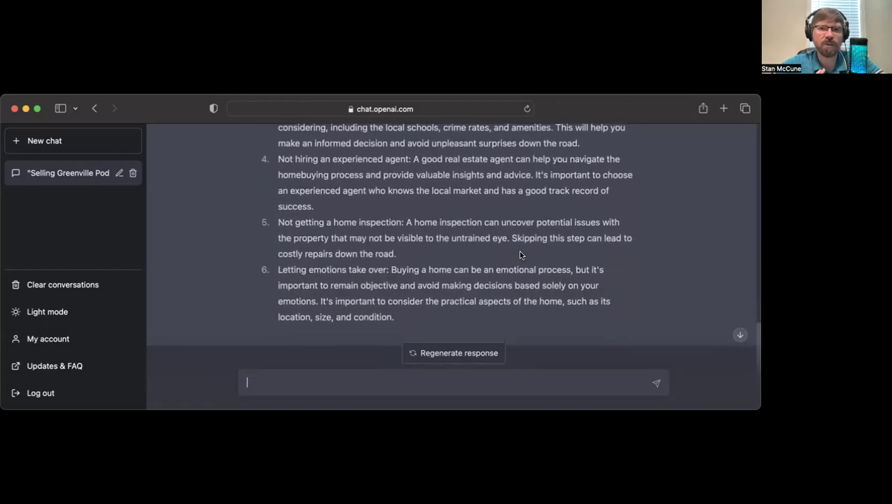
{"action": "scroll", "coordinate": [521, 255], "scroll_direction": "down", "scroll_amount": 1}
{"action": "scroll", "coordinate": [521, 255], "scroll_direction": "up", "scroll_amount": 2}
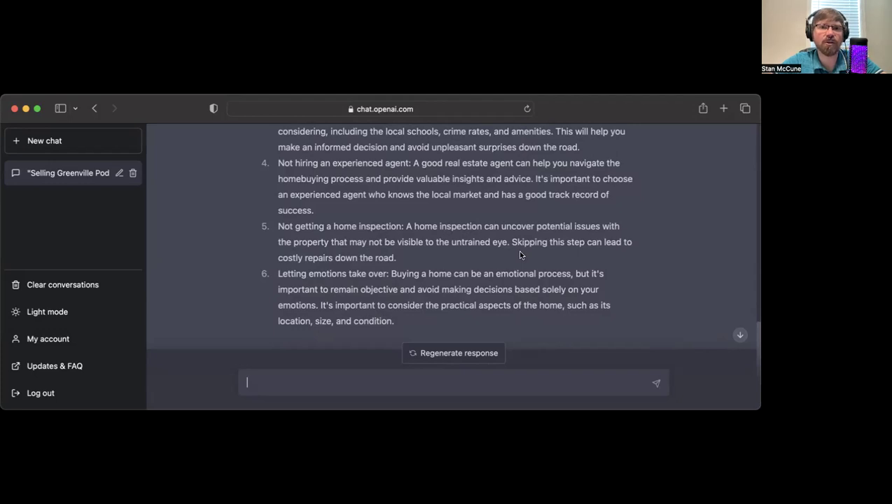
{"action": "scroll", "coordinate": [521, 255], "scroll_direction": "down", "scroll_amount": 2}
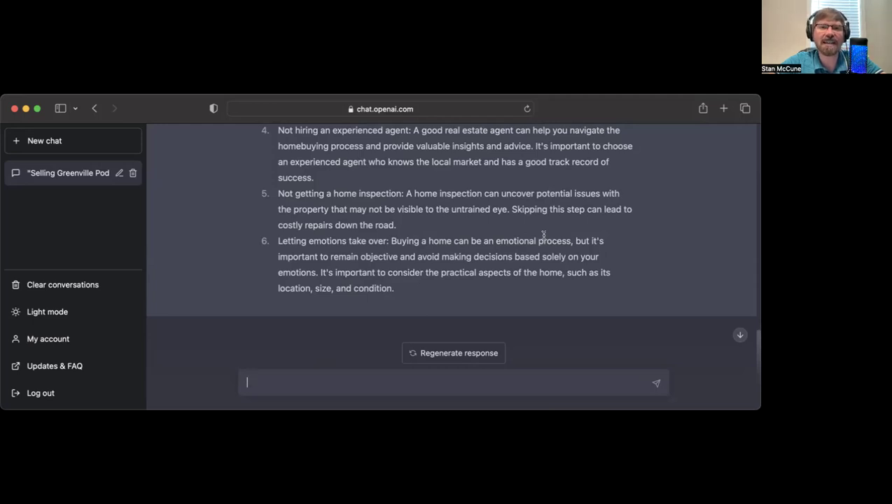
Ask "Would you consider a real estate agent who has had a real estate podcast for over 3 years to be an experienced agent?".
{"action": "scroll", "coordinate": [543, 235], "scroll_direction": "down", "scroll_amount": 1}
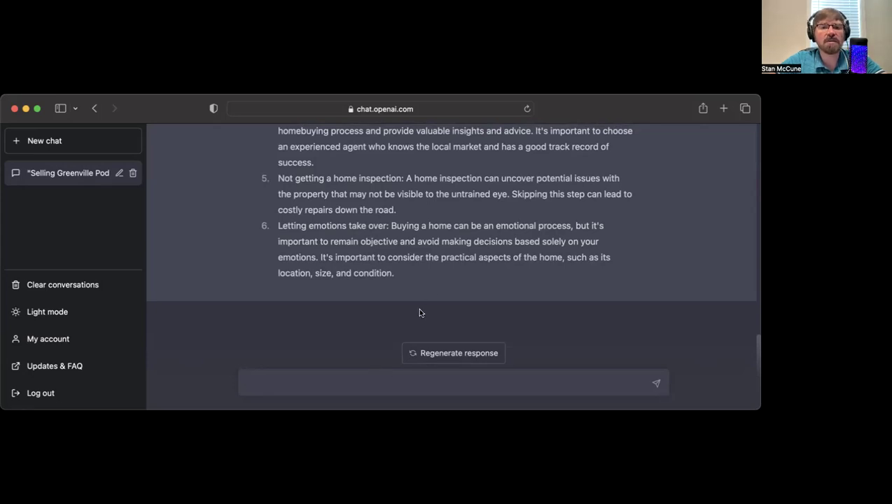
{"action": "scroll", "coordinate": [419, 313], "scroll_direction": "up", "scroll_amount": 1}
{"action": "scroll", "coordinate": [420, 313], "scroll_direction": "up", "scroll_amount": 5}
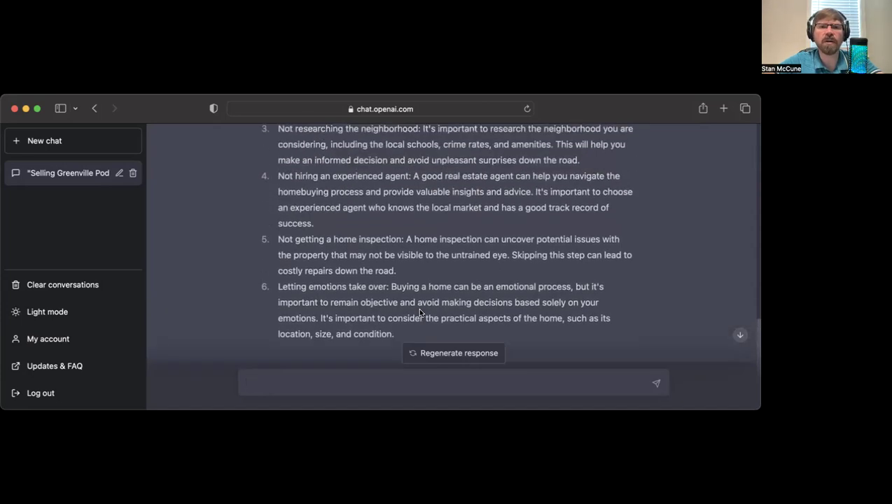
{"action": "scroll", "coordinate": [417, 307], "scroll_direction": "down", "scroll_amount": 1}
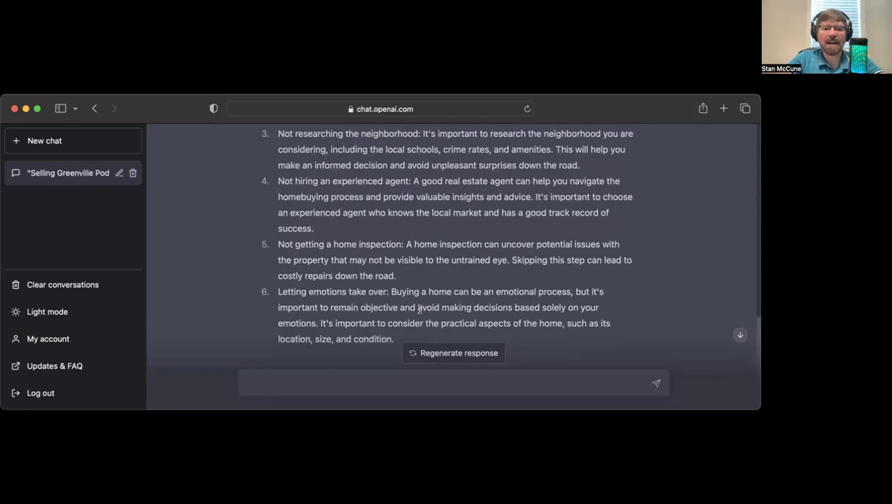
{"action": "type", "text": "Would you consider a "}
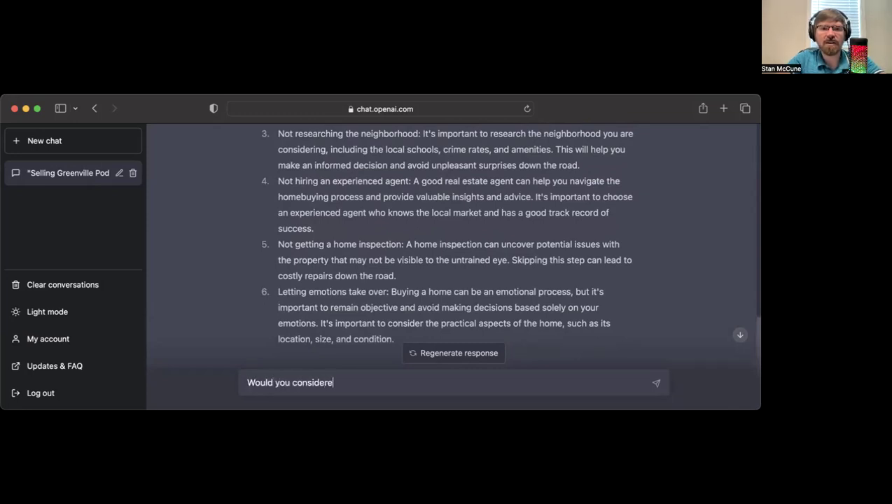
{"action": "type", "text": "real esta"}
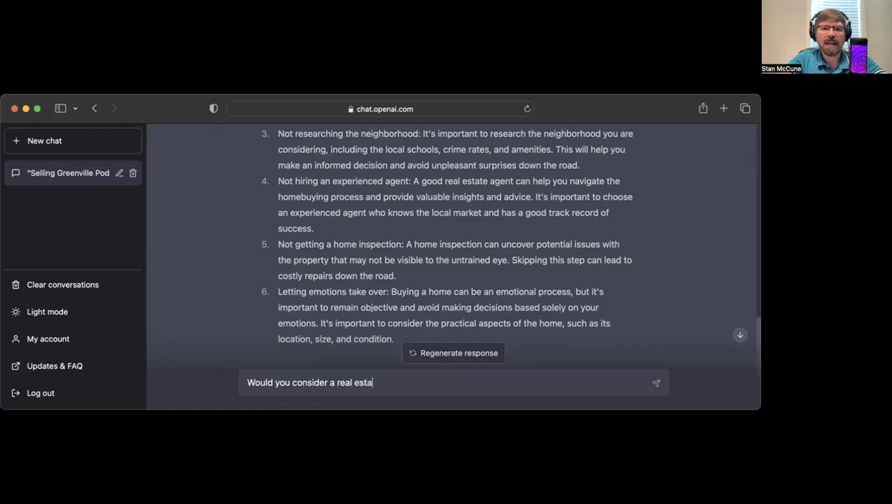
{"action": "type", "text": "te agent who"}
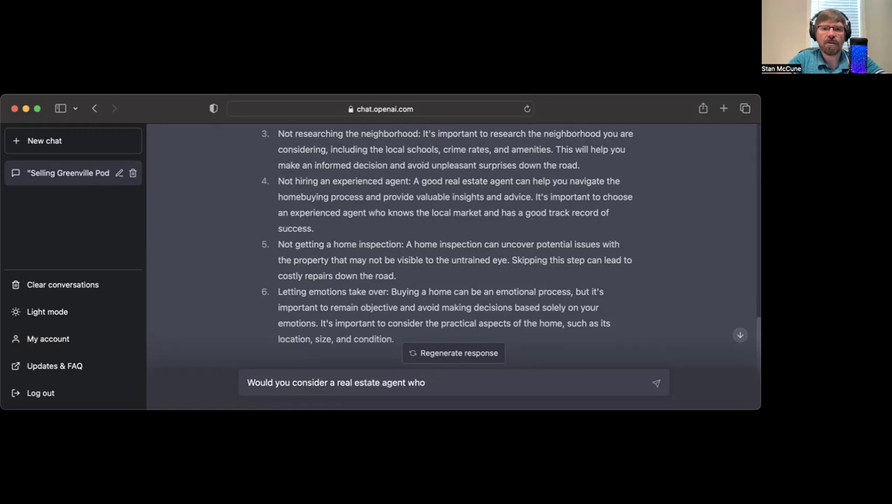
{"action": "type", "text": " has had a real est"}
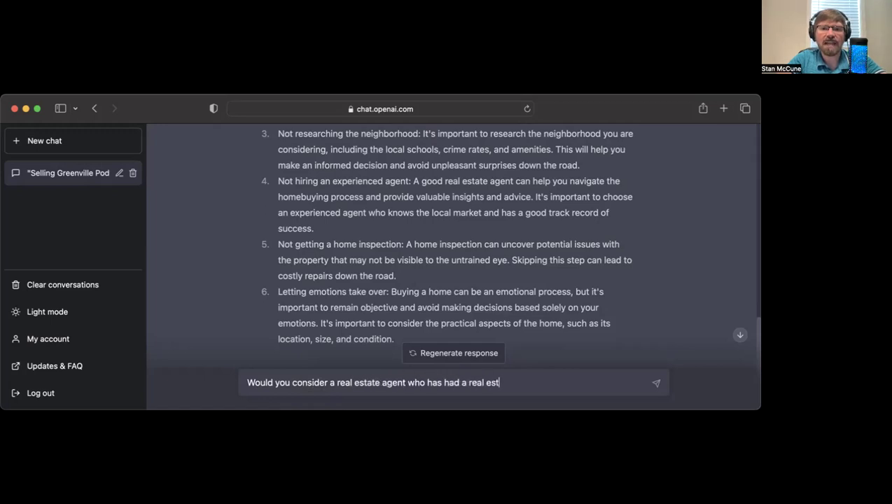
{"action": "type", "text": "ate podcas"}
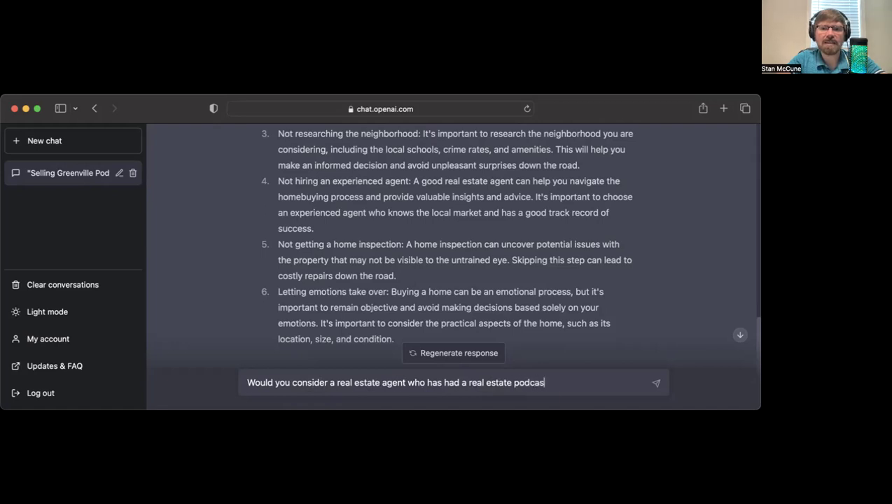
{"action": "type", "text": "t for over 3"}
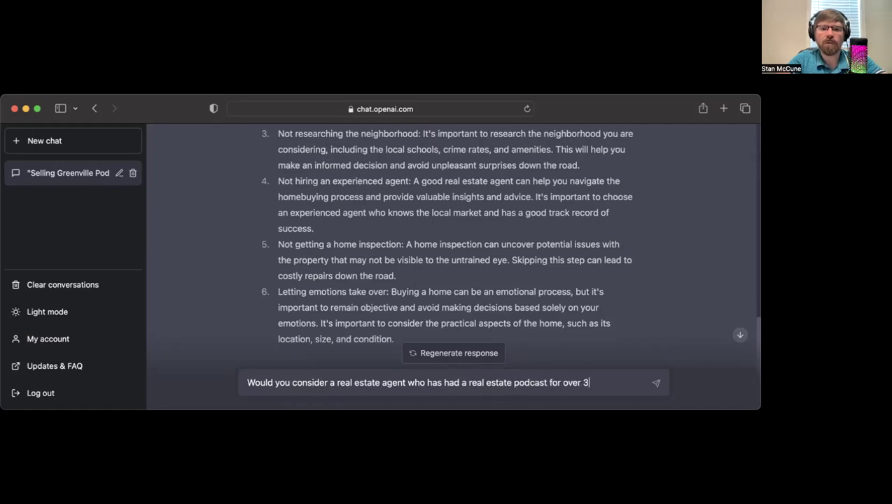
{"action": "type", "text": " years to be an exp"}
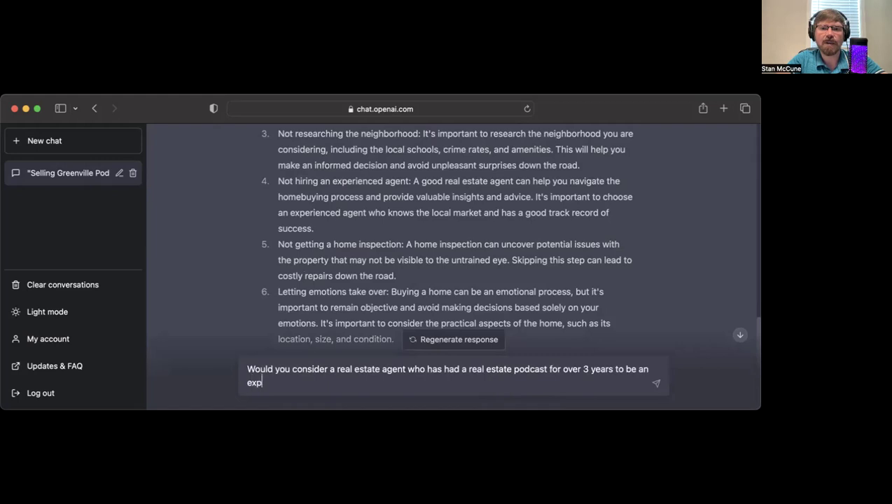
{"action": "type", "text": "erienced agent?"}
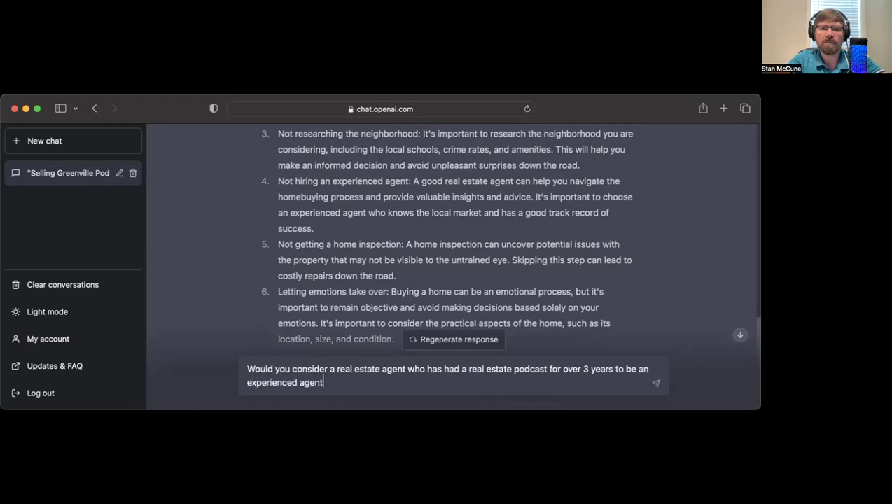
{"action": "key", "text": "Return"}
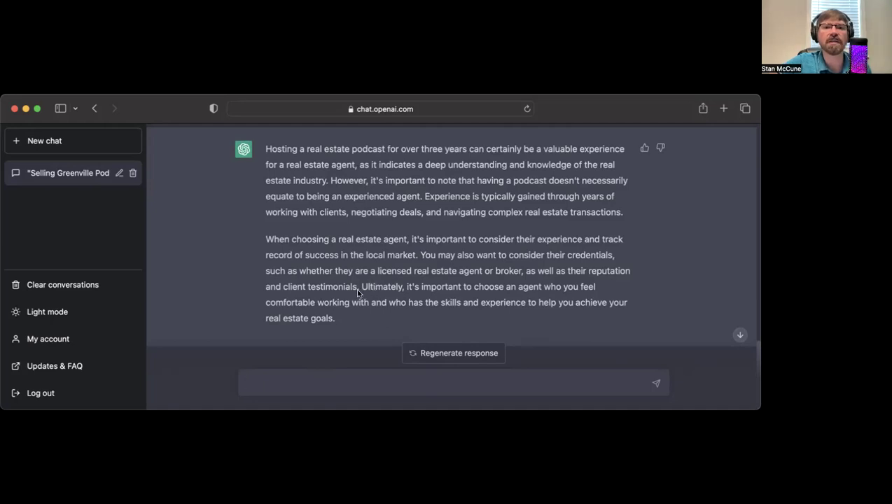
Ask "What are some common mistakes people make when selling a home?" in the same conversation, without the pasted checkbox characters.
{"action": "scroll", "coordinate": [357, 292], "scroll_direction": "down", "scroll_amount": 2}
{"action": "scroll", "coordinate": [358, 292], "scroll_direction": "down", "scroll_amount": 1}
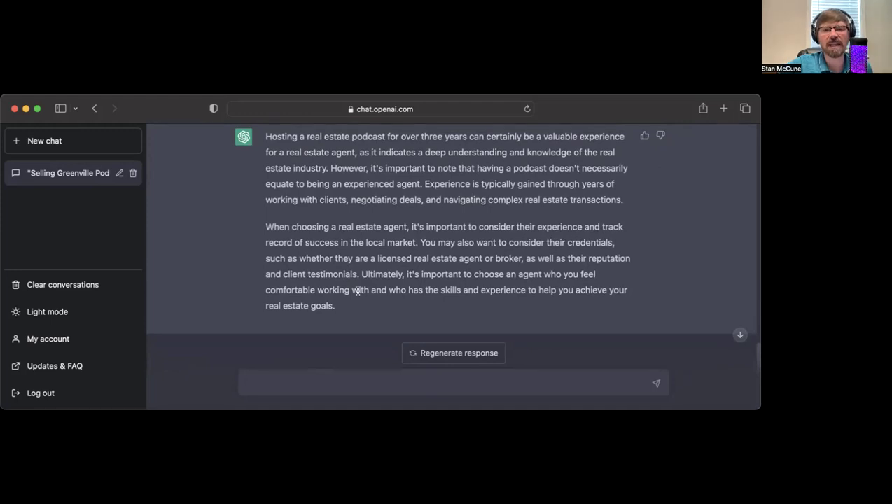
{"action": "scroll", "coordinate": [357, 291], "scroll_direction": "down", "scroll_amount": 2}
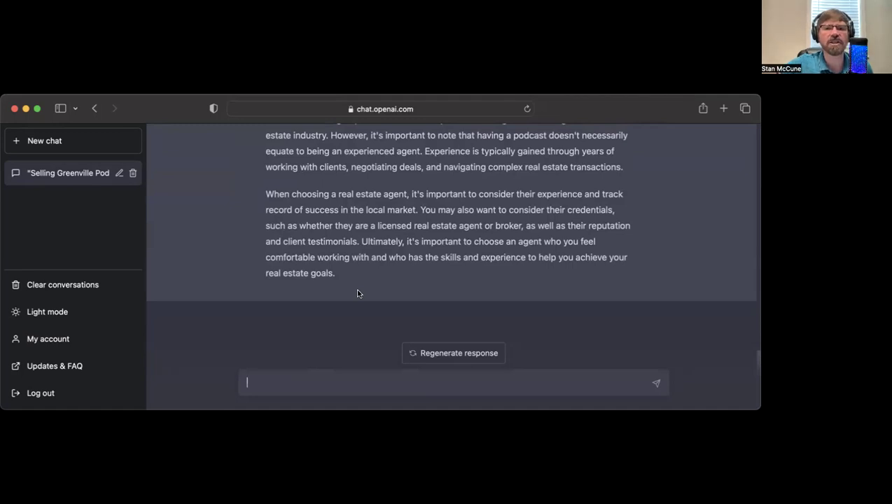
{"action": "key", "text": "super+Tab"}
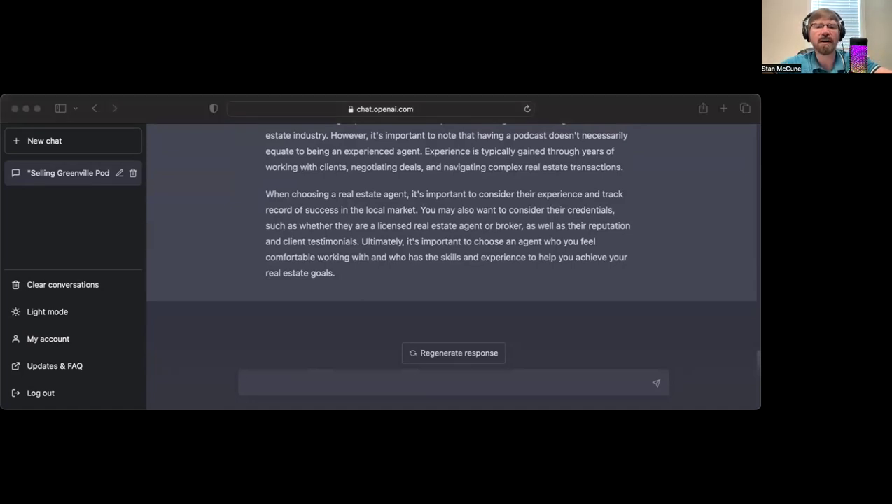
{"action": "left_click", "coordinate": [380, 380]}
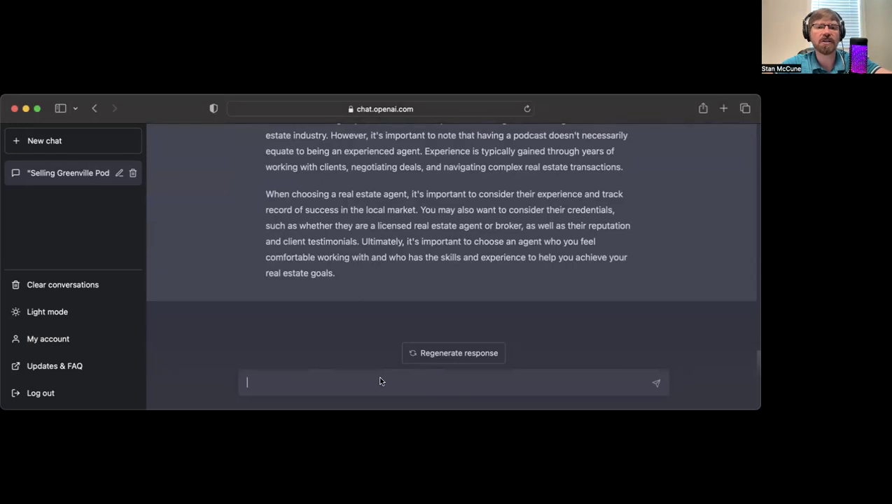
{"action": "type", "text": "- [ ] What are some common mistakes people make when selling a home?"}
{"action": "left_click", "coordinate": [265, 382]}
{"action": "key", "text": "BackSpace"}
{"action": "key", "text": "BackSpace"}
{"action": "key", "text": "BackSpace"}
{"action": "key", "text": "BackSpace"}
{"action": "key", "text": "BackSpace"}
{"action": "key", "text": "BackSpace"}
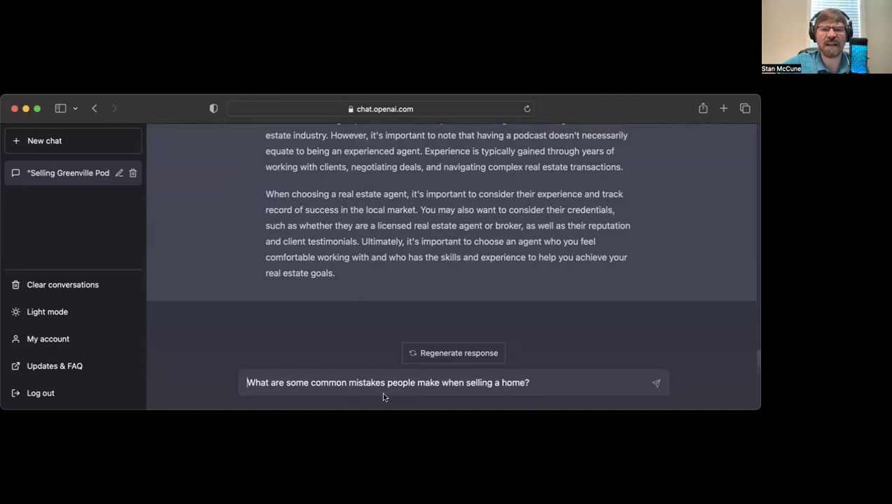
{"action": "left_click", "coordinate": [557, 386]}
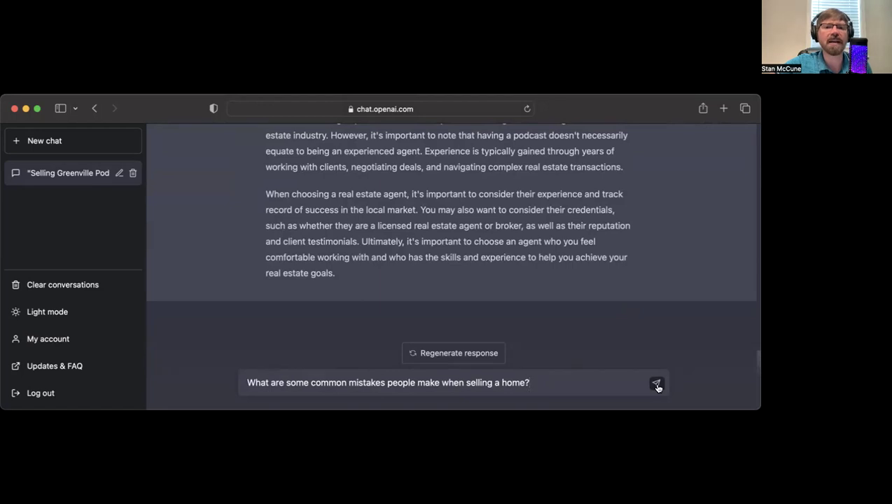
{"action": "left_click", "coordinate": [657, 386]}
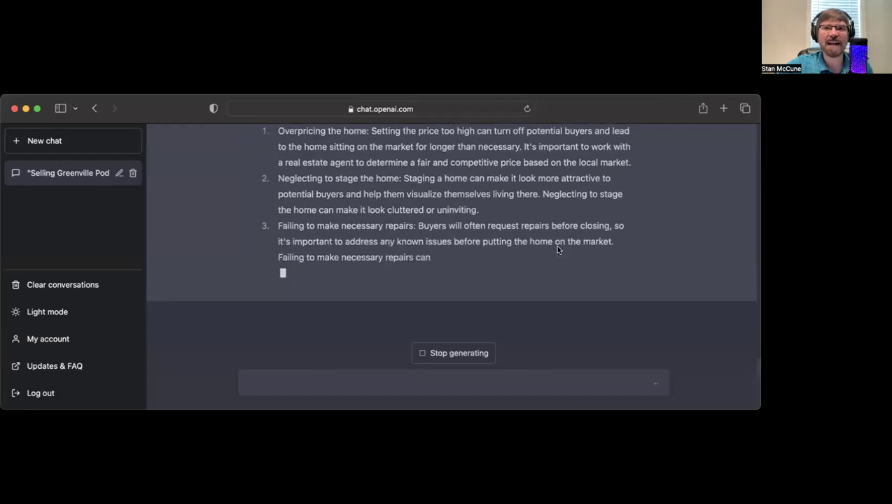
Read through the numbered answer on common home-selling mistakes, from the overpricing point to the last item on showings.
{"action": "scroll", "coordinate": [557, 249], "scroll_direction": "up", "scroll_amount": 3}
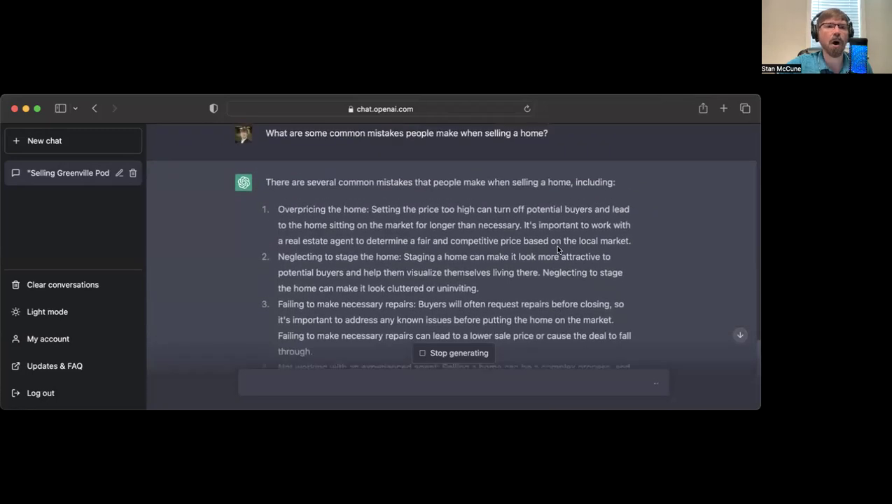
{"action": "scroll", "coordinate": [557, 249], "scroll_direction": "down", "scroll_amount": 2}
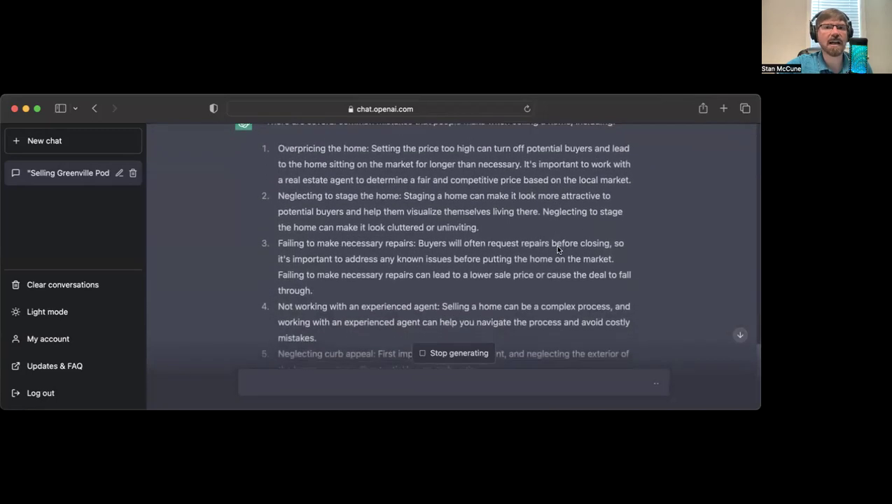
{"action": "scroll", "coordinate": [557, 249], "scroll_direction": "down", "scroll_amount": 1}
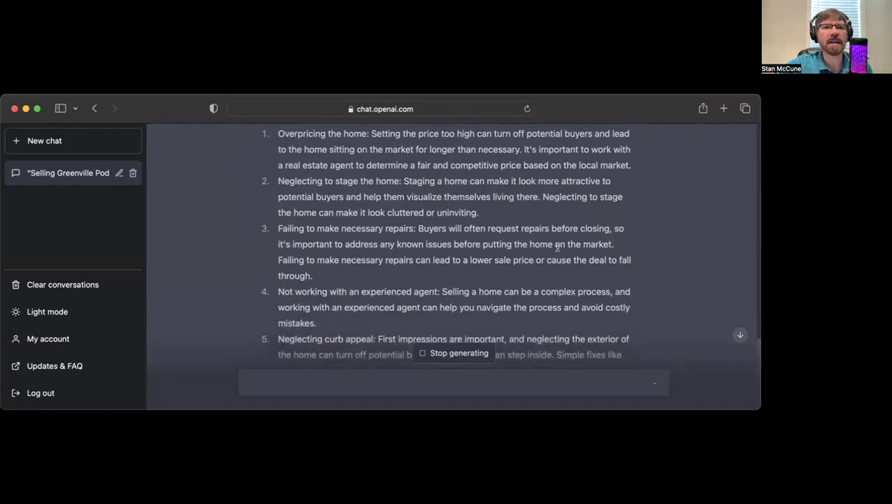
{"action": "scroll", "coordinate": [515, 217], "scroll_direction": "up", "scroll_amount": 1}
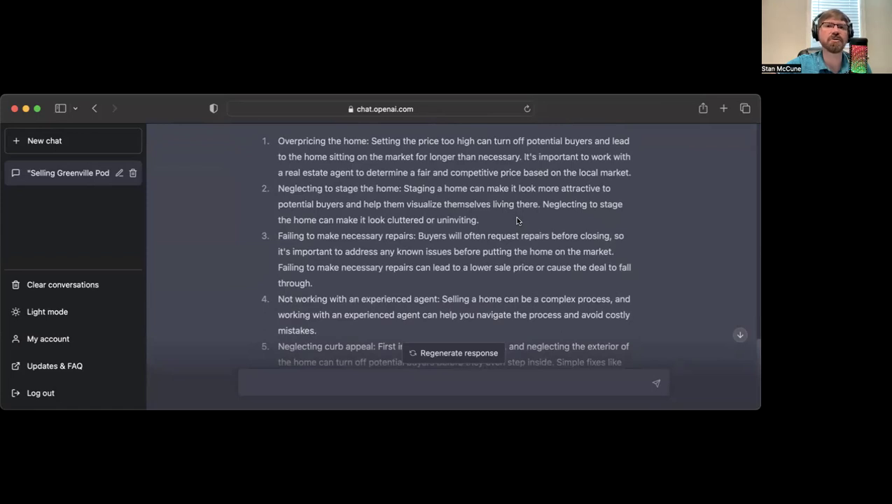
{"action": "scroll", "coordinate": [517, 222], "scroll_direction": "down", "scroll_amount": 1}
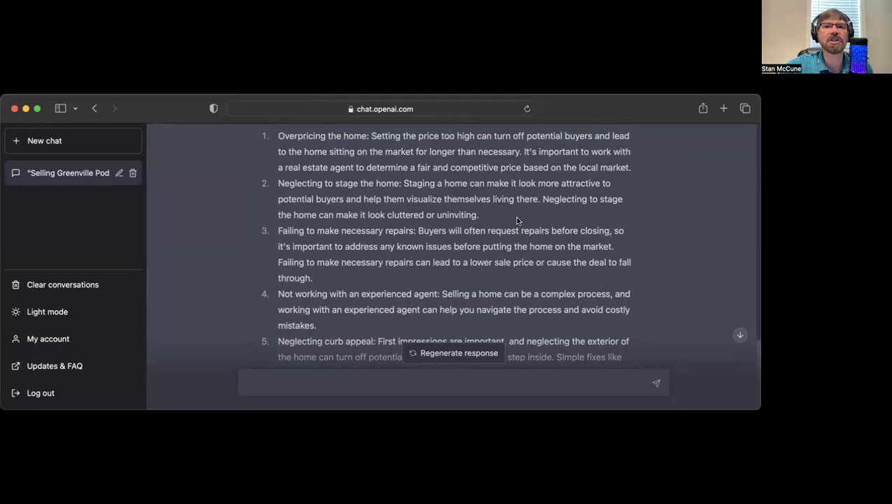
{"action": "scroll", "coordinate": [517, 221], "scroll_direction": "down", "scroll_amount": 1}
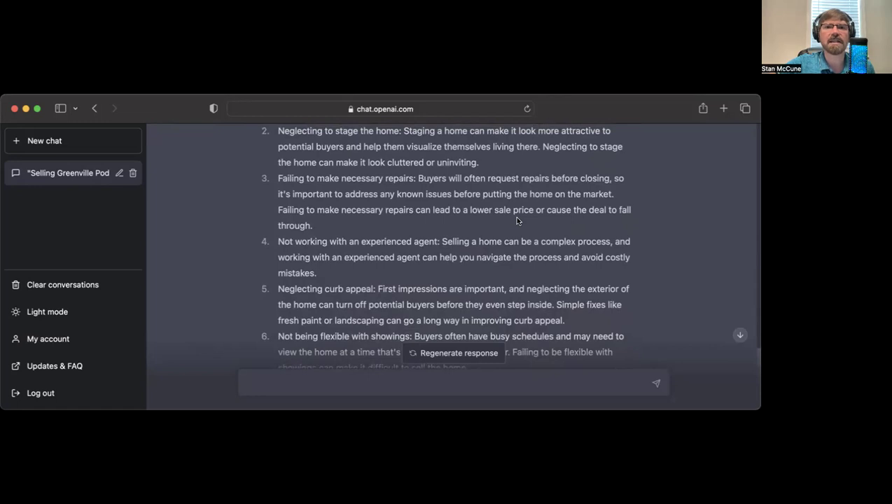
{"action": "scroll", "coordinate": [516, 219], "scroll_direction": "down", "scroll_amount": 1}
{"action": "scroll", "coordinate": [517, 218], "scroll_direction": "up", "scroll_amount": 1}
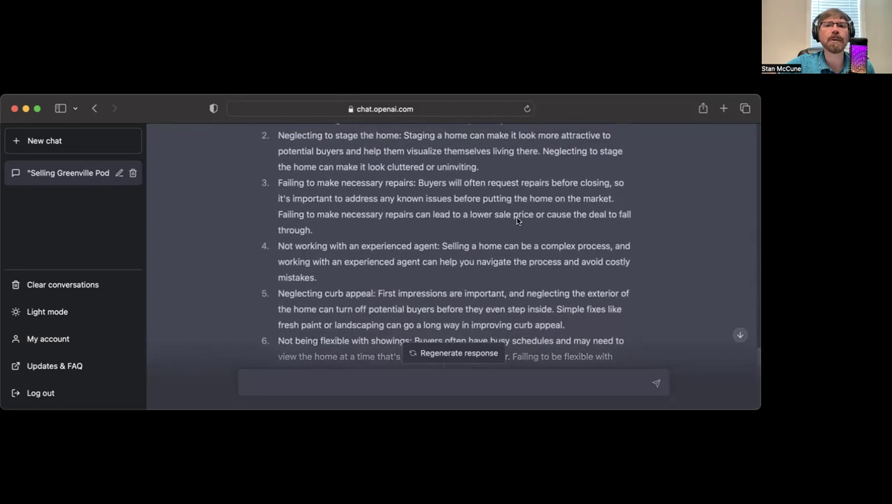
{"action": "scroll", "coordinate": [517, 221], "scroll_direction": "down", "scroll_amount": 1}
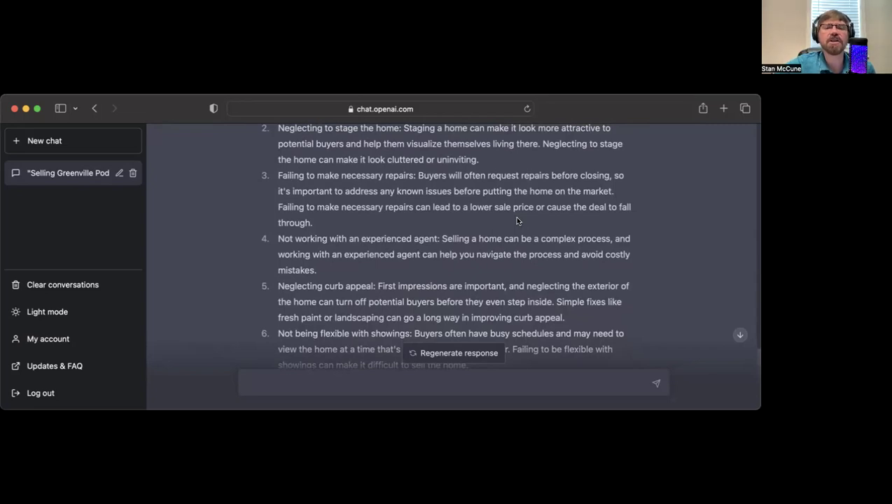
{"action": "scroll", "coordinate": [517, 221], "scroll_direction": "up", "scroll_amount": 1}
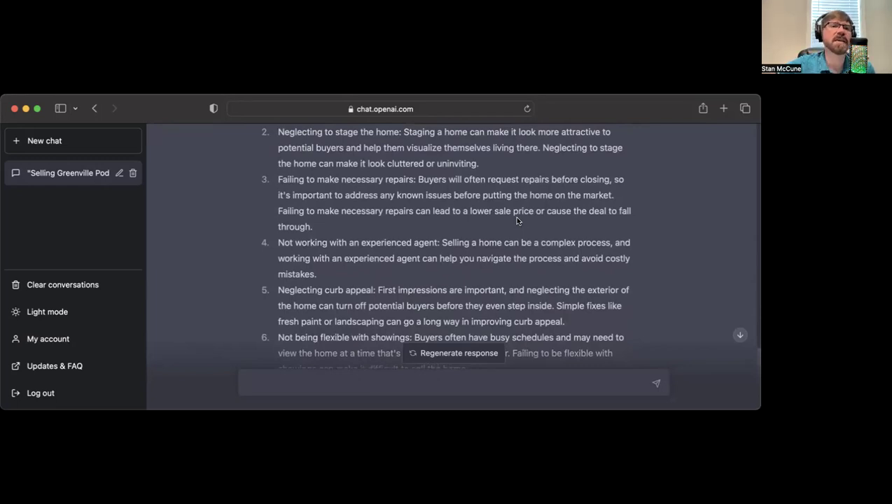
{"action": "scroll", "coordinate": [517, 221], "scroll_direction": "down", "scroll_amount": 1}
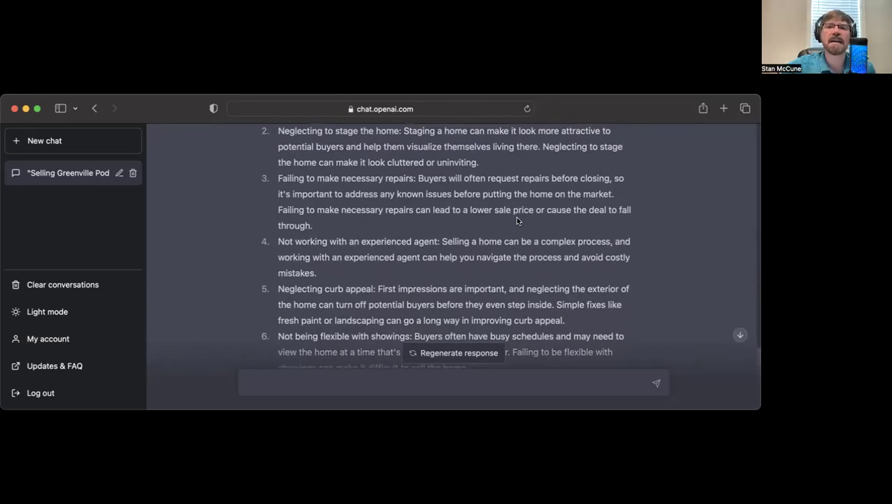
{"action": "scroll", "coordinate": [517, 221], "scroll_direction": "down", "scroll_amount": 1}
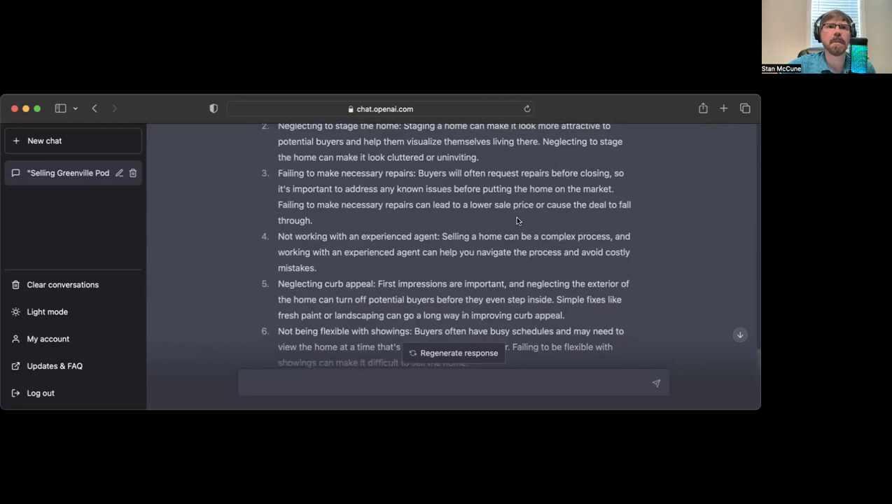
{"action": "scroll", "coordinate": [517, 222], "scroll_direction": "up", "scroll_amount": 1}
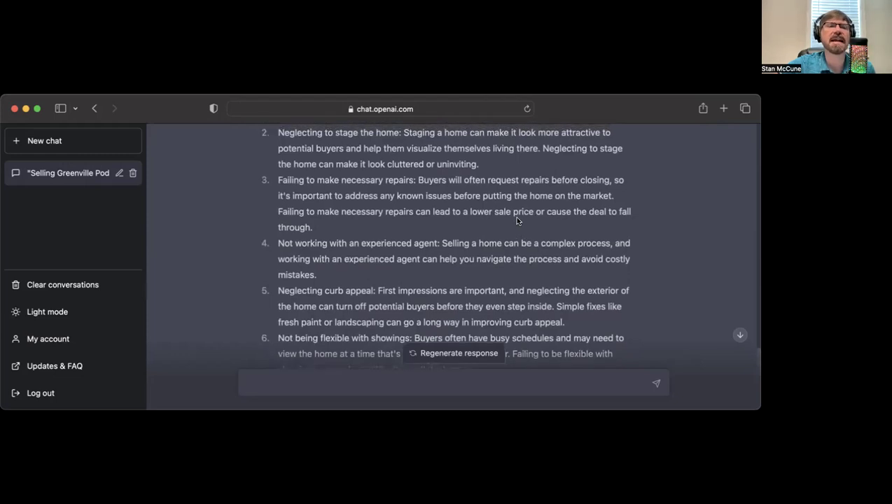
{"action": "scroll", "coordinate": [517, 220], "scroll_direction": "down", "scroll_amount": 3}
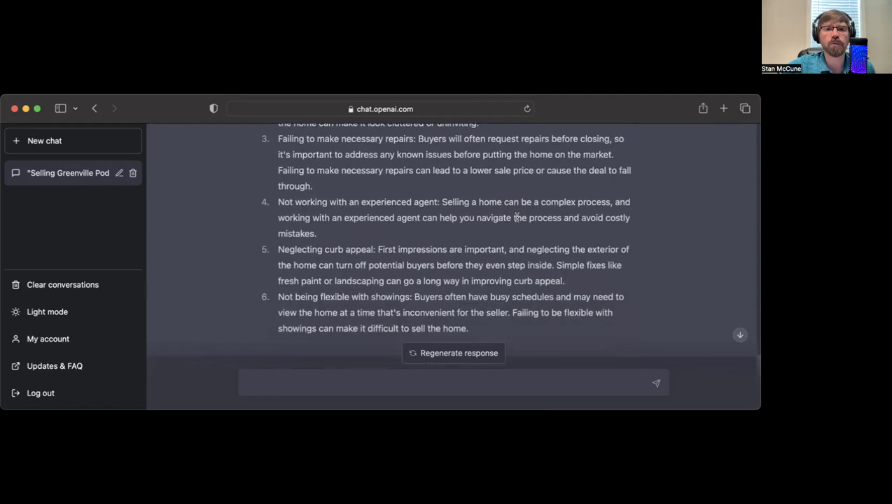
{"action": "scroll", "coordinate": [517, 220], "scroll_direction": "down", "scroll_amount": 1}
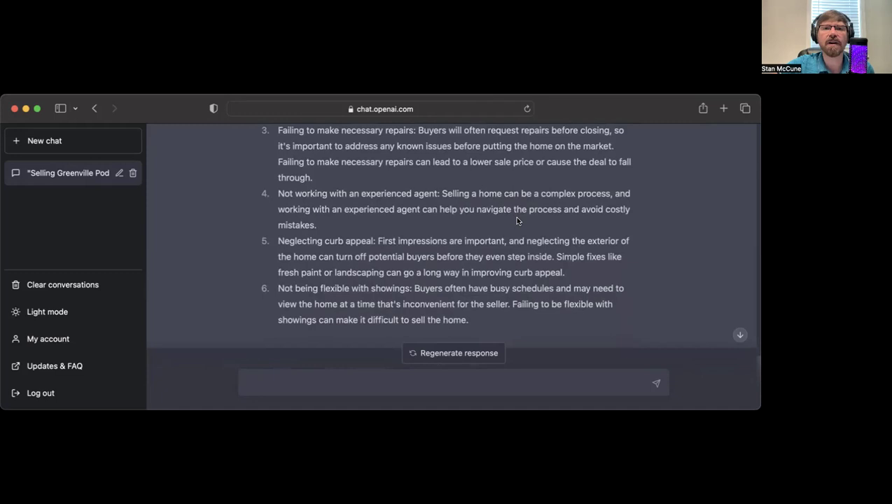
{"action": "scroll", "coordinate": [517, 221], "scroll_direction": "up", "scroll_amount": 1}
{"action": "scroll", "coordinate": [517, 221], "scroll_direction": "down", "scroll_amount": 1}
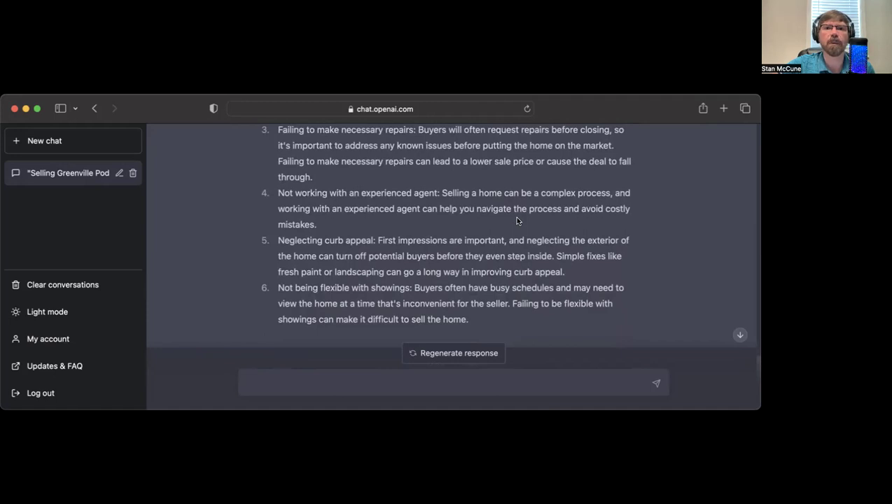
{"action": "scroll", "coordinate": [517, 221], "scroll_direction": "down", "scroll_amount": 1}
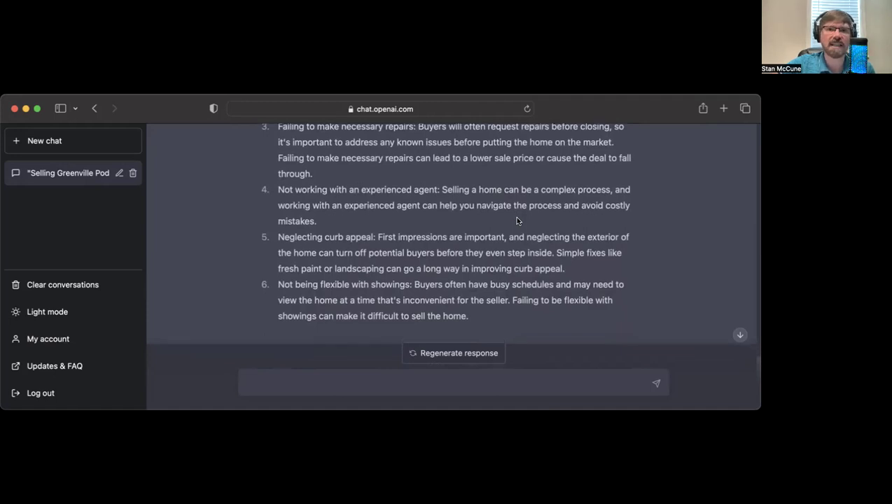
Ask "When people are searching for homes in Greenville, SC, what types of searches are they making?" without the pasted checkbox characters.
{"action": "scroll", "coordinate": [517, 222], "scroll_direction": "down", "scroll_amount": 3}
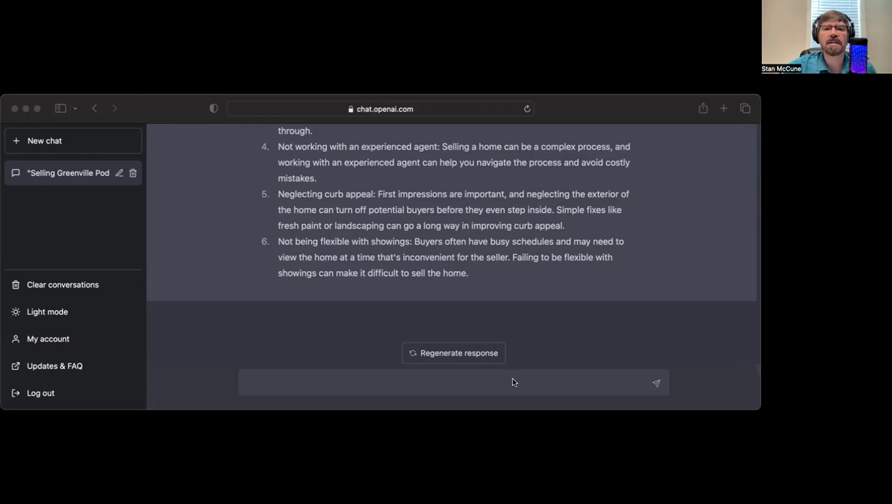
{"action": "left_click", "coordinate": [512, 379]}
{"action": "type", "text": "- [ ] When people are searching for homes in Greenville, SC, what types of searches are they making?"}
{"action": "left_click", "coordinate": [263, 369]}
{"action": "key", "text": "BackSpace"}
{"action": "key", "text": "BackSpace"}
{"action": "key", "text": "BackSpace"}
{"action": "key", "text": "BackSpace"}
{"action": "key", "text": "BackSpace"}
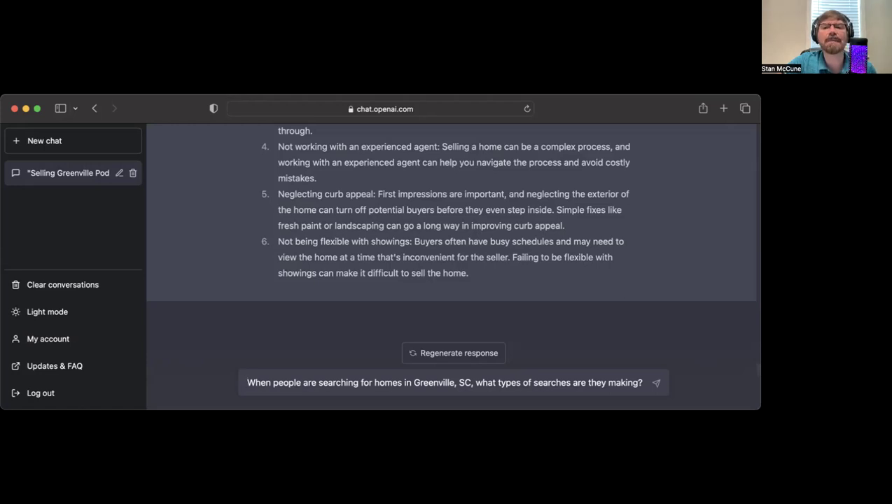
{"action": "key", "text": "Return"}
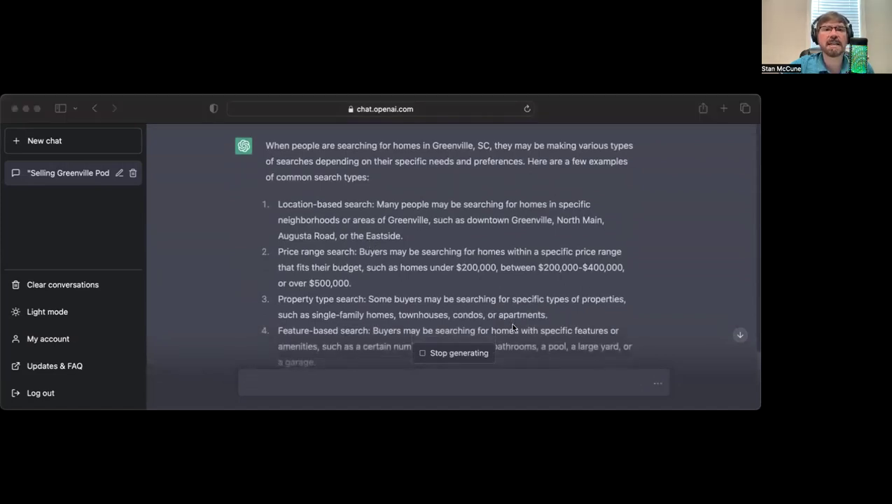
Read through the numbered answer on home search types in Greenville, from location-based searches to the last item on investment properties.
{"action": "scroll", "coordinate": [514, 327], "scroll_direction": "up", "scroll_amount": 1}
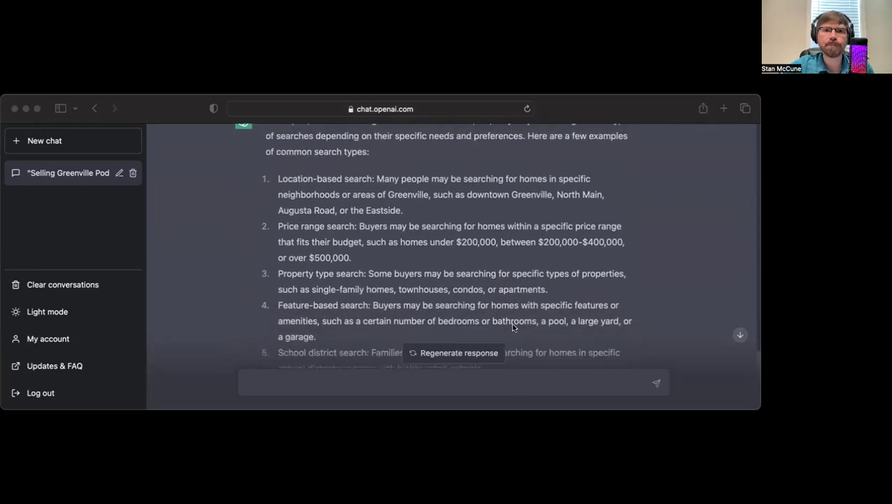
{"action": "scroll", "coordinate": [512, 327], "scroll_direction": "down", "scroll_amount": 2}
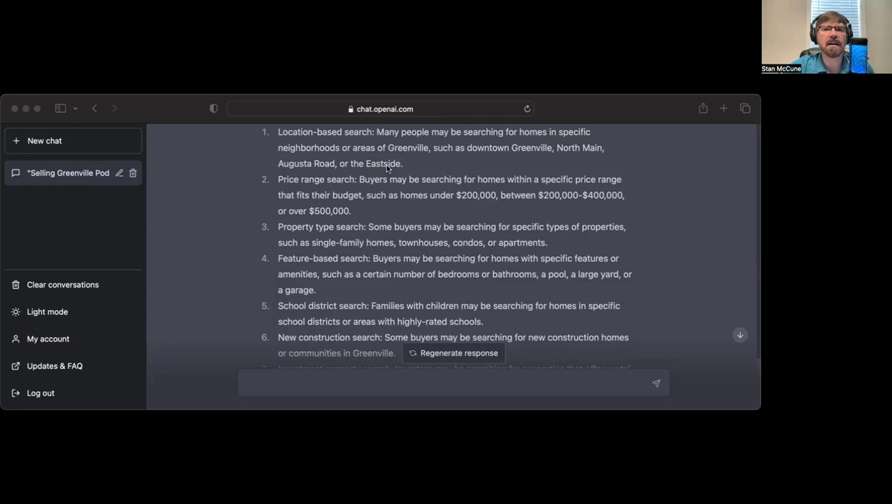
{"action": "scroll", "coordinate": [431, 206], "scroll_direction": "down", "scroll_amount": 1}
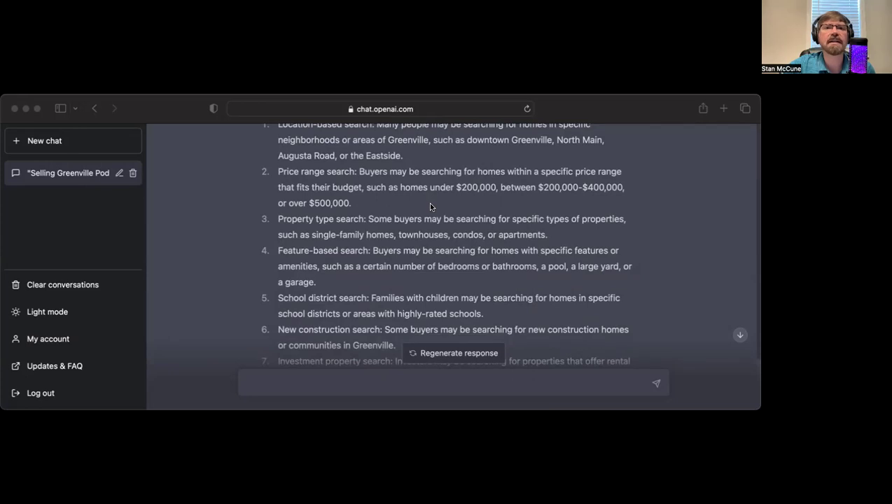
{"action": "scroll", "coordinate": [430, 206], "scroll_direction": "down", "scroll_amount": 1}
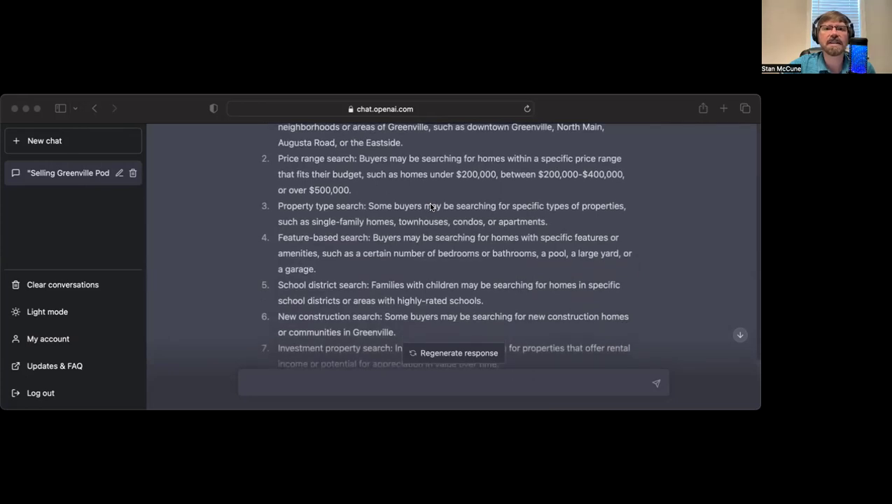
{"action": "scroll", "coordinate": [431, 206], "scroll_direction": "down", "scroll_amount": 1}
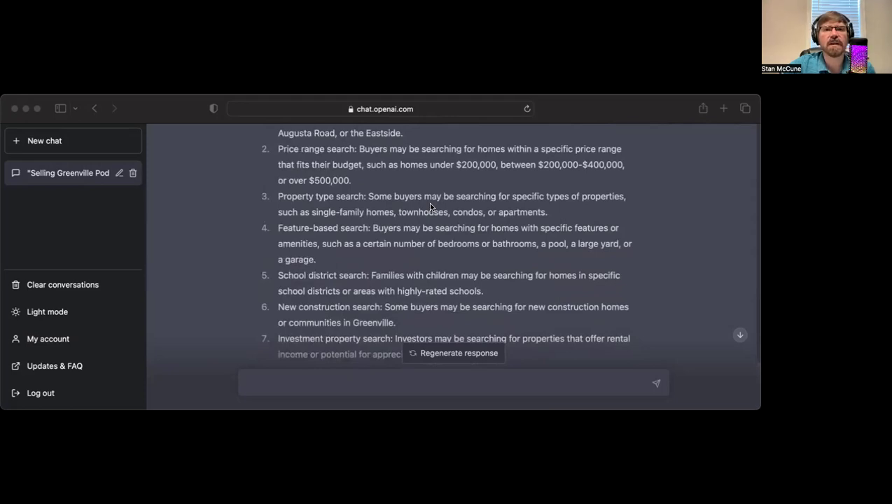
{"action": "scroll", "coordinate": [430, 206], "scroll_direction": "down", "scroll_amount": 1}
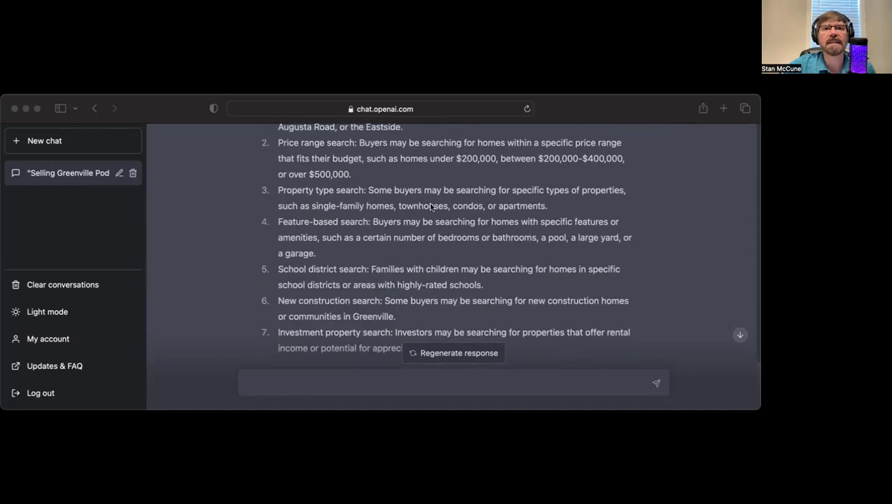
{"action": "scroll", "coordinate": [430, 206], "scroll_direction": "up", "scroll_amount": 1}
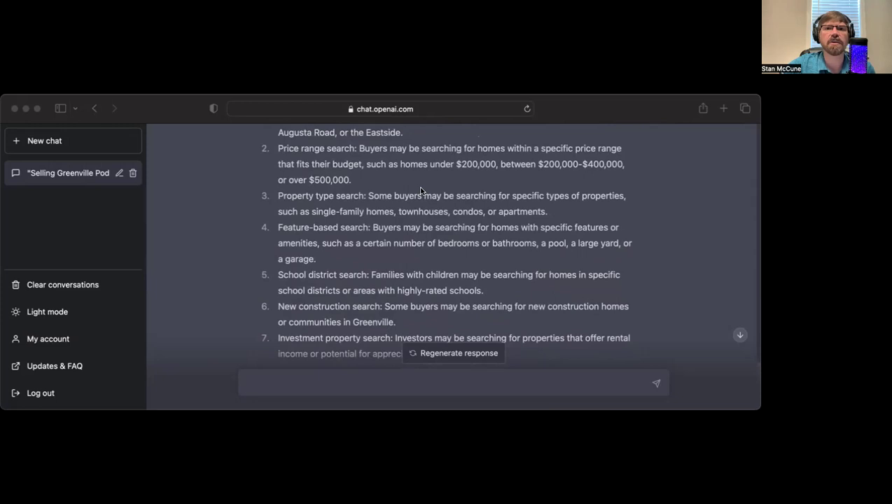
{"action": "scroll", "coordinate": [421, 190], "scroll_direction": "up", "scroll_amount": 1}
{"action": "scroll", "coordinate": [421, 189], "scroll_direction": "up", "scroll_amount": 1}
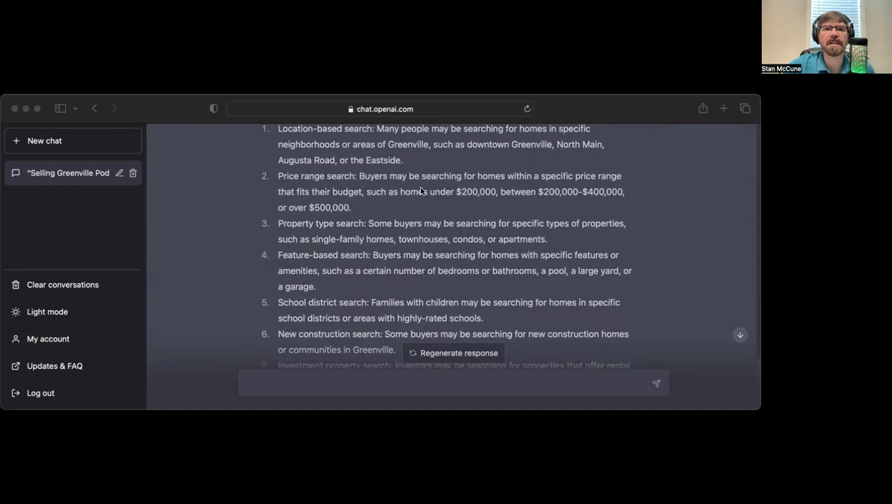
{"action": "scroll", "coordinate": [421, 190], "scroll_direction": "down", "scroll_amount": 3}
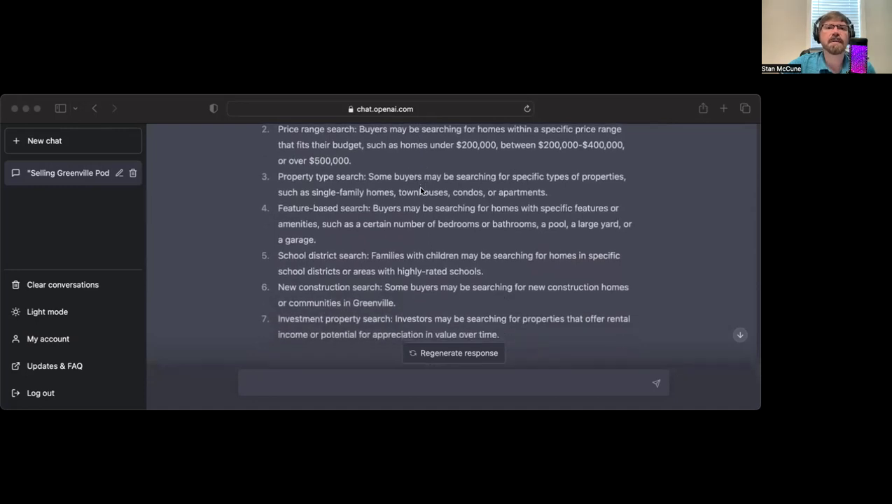
{"action": "scroll", "coordinate": [421, 190], "scroll_direction": "up", "scroll_amount": 1}
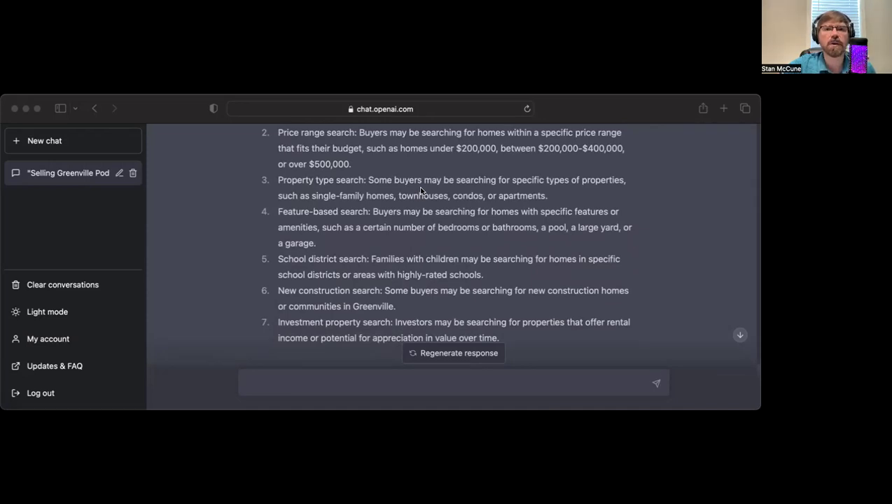
{"action": "scroll", "coordinate": [421, 191], "scroll_direction": "down", "scroll_amount": 2}
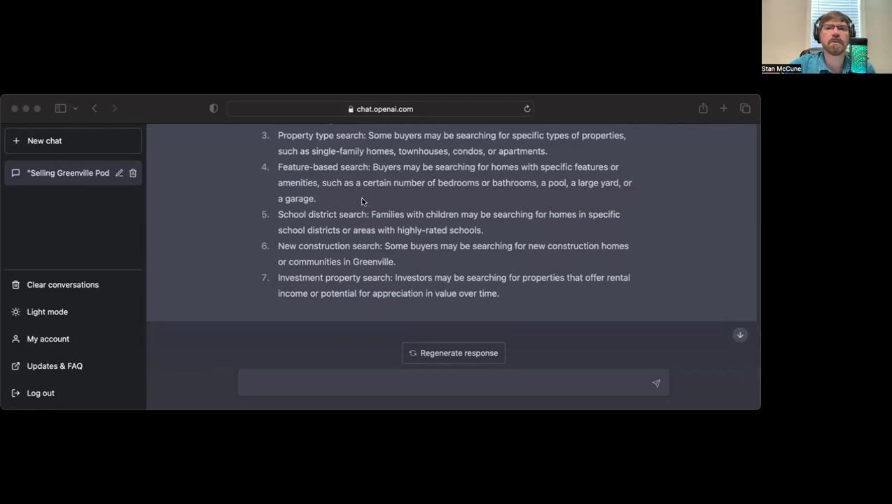
{"action": "scroll", "coordinate": [362, 202], "scroll_direction": "down", "scroll_amount": 2}
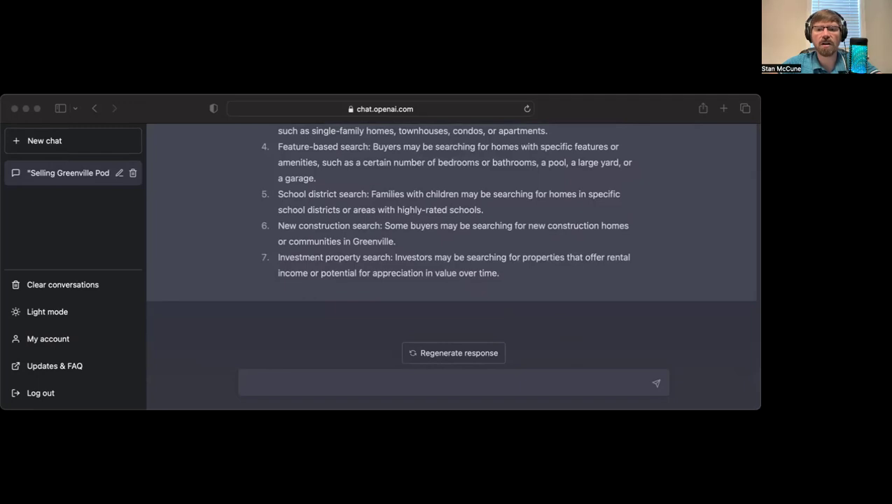
Ask "Can you give me a list of the top 10 things people are trying to avoid in Greenville, based on historical searches?" without the pasted checkbox characters.
{"action": "left_click", "coordinate": [413, 382]}
{"action": "type", "text": "- [ ] Can you give me a list of the top 10 things people are trying to avoid in Greenville, based on historical searches?"}
{"action": "left_click", "coordinate": [264, 369]}
{"action": "key", "text": "BackSpace"}
{"action": "key", "text": "BackSpace"}
{"action": "key", "text": "BackSpace"}
{"action": "key", "text": "BackSpace"}
{"action": "key", "text": "BackSpace"}
{"action": "key", "text": "BackSpace"}
{"action": "left_click", "coordinate": [398, 383]}
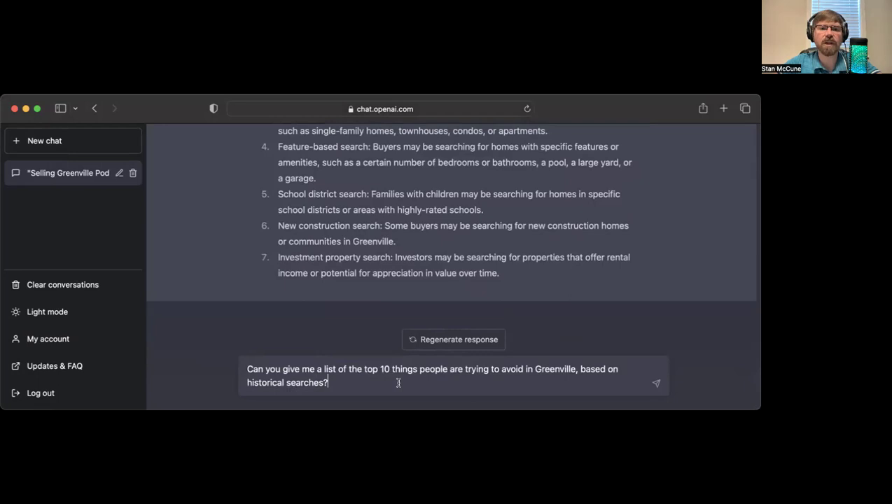
{"action": "key", "text": "Return"}
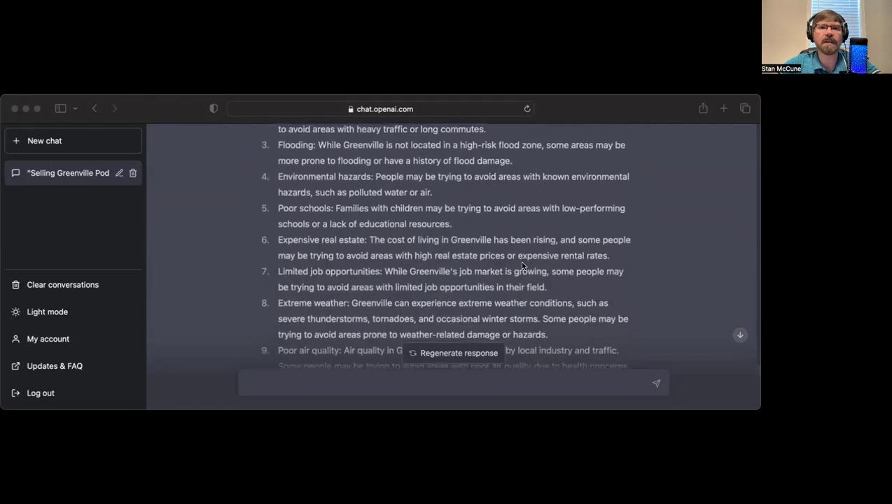
Read through the list of things people try to avoid in Greenville, down to the last item on noise pollution.
{"action": "scroll", "coordinate": [522, 265], "scroll_direction": "down", "scroll_amount": 1}
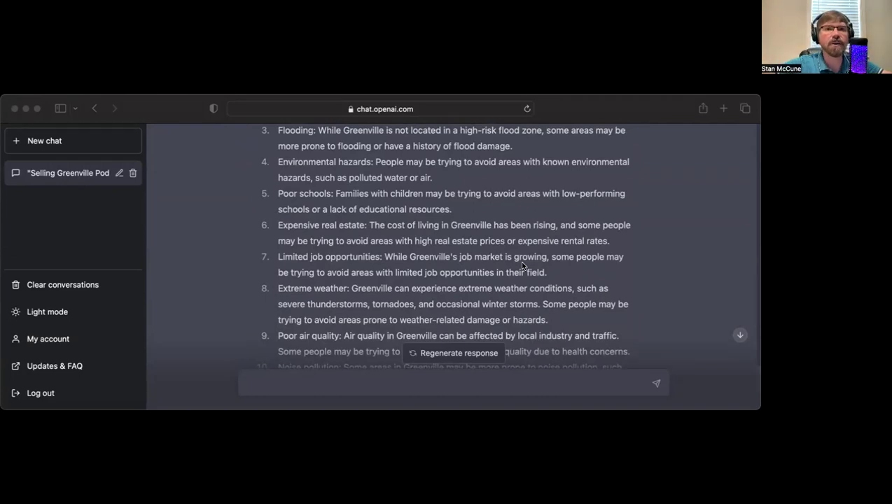
{"action": "scroll", "coordinate": [539, 270], "scroll_direction": "down", "scroll_amount": 2}
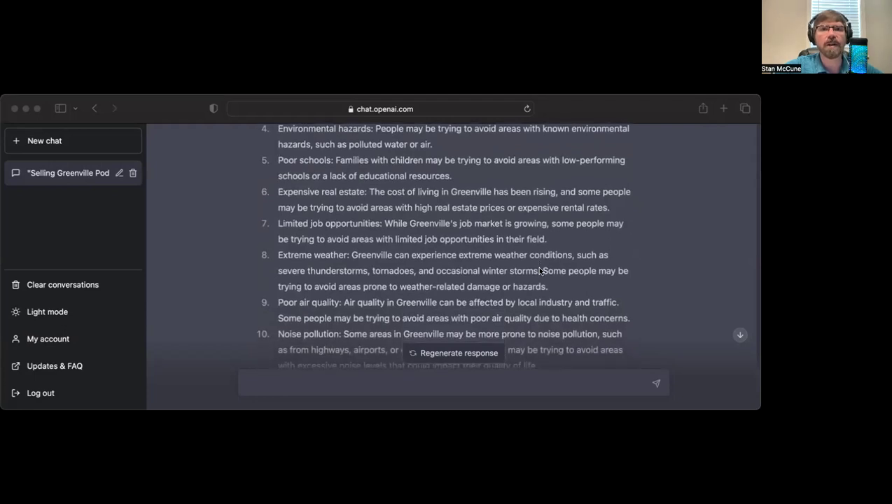
{"action": "scroll", "coordinate": [539, 271], "scroll_direction": "down", "scroll_amount": 1}
{"action": "scroll", "coordinate": [540, 271], "scroll_direction": "up", "scroll_amount": 1}
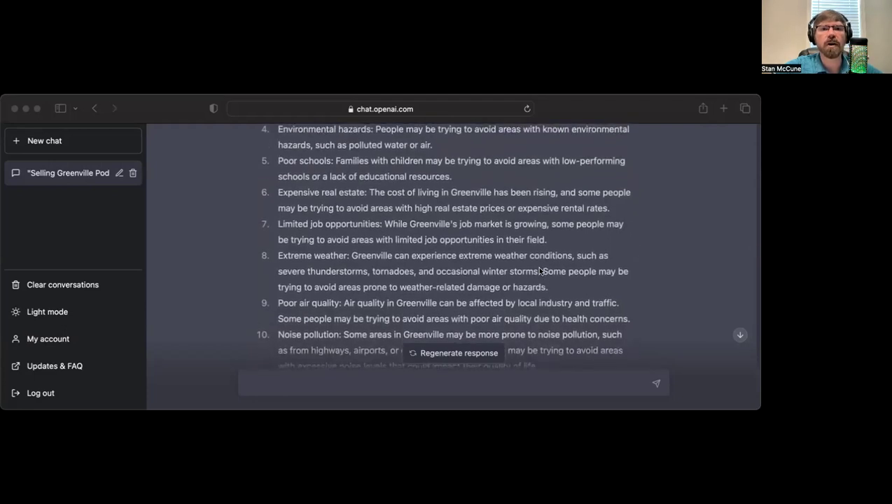
{"action": "scroll", "coordinate": [539, 270], "scroll_direction": "down", "scroll_amount": 2}
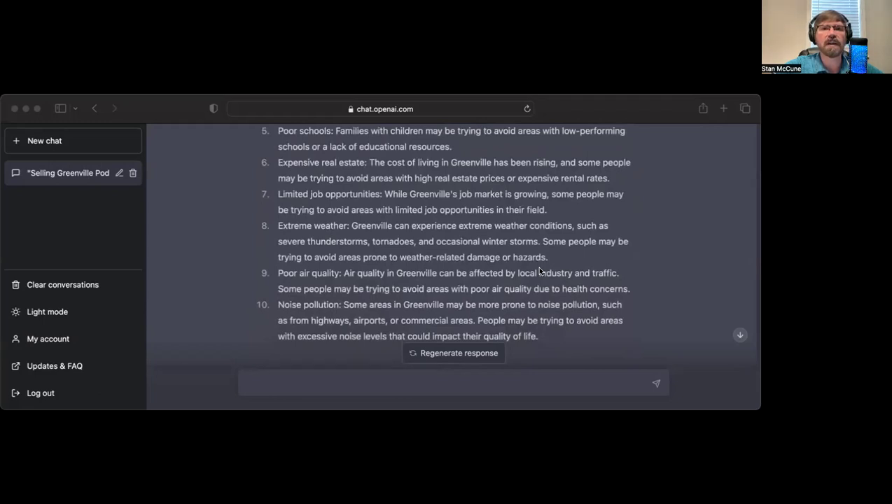
{"action": "scroll", "coordinate": [540, 270], "scroll_direction": "down", "scroll_amount": 2}
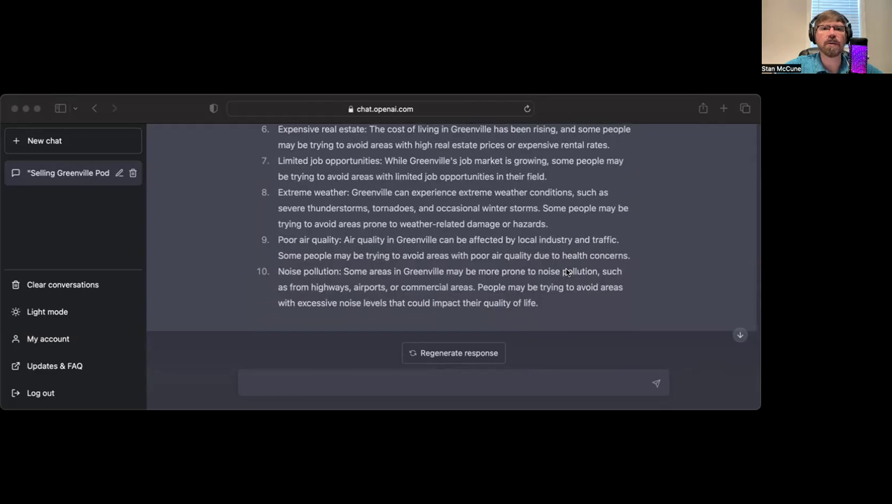
{"action": "scroll", "coordinate": [566, 272], "scroll_direction": "down", "scroll_amount": 2}
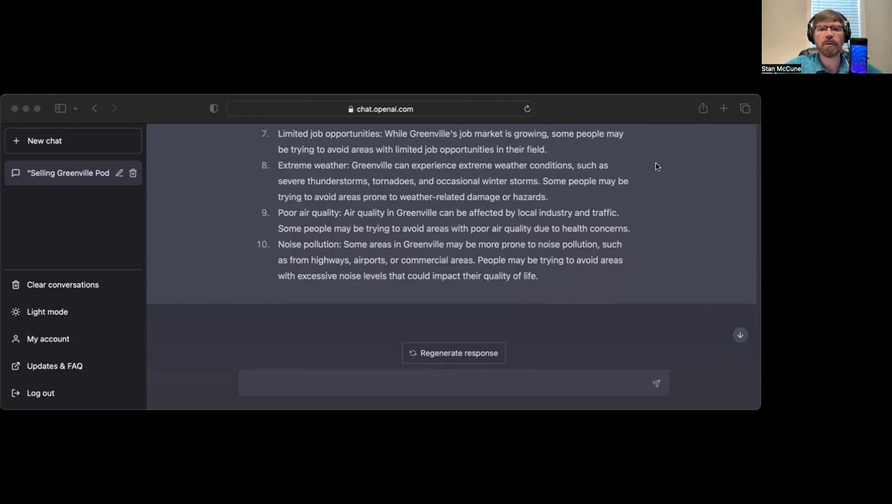
Ask the follow-up question "Are those search results generic or specific to Greenville?" in the same conversation.
{"action": "left_click", "coordinate": [484, 384]}
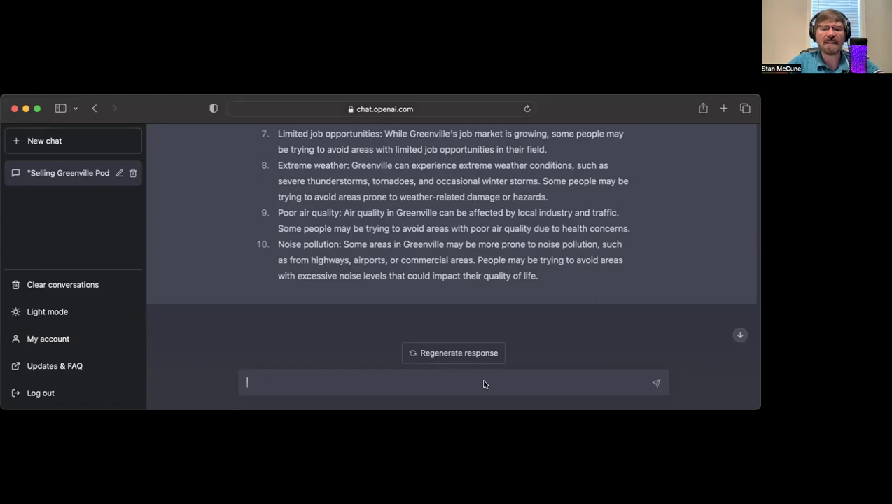
{"action": "type", "text": "Are those sear"}
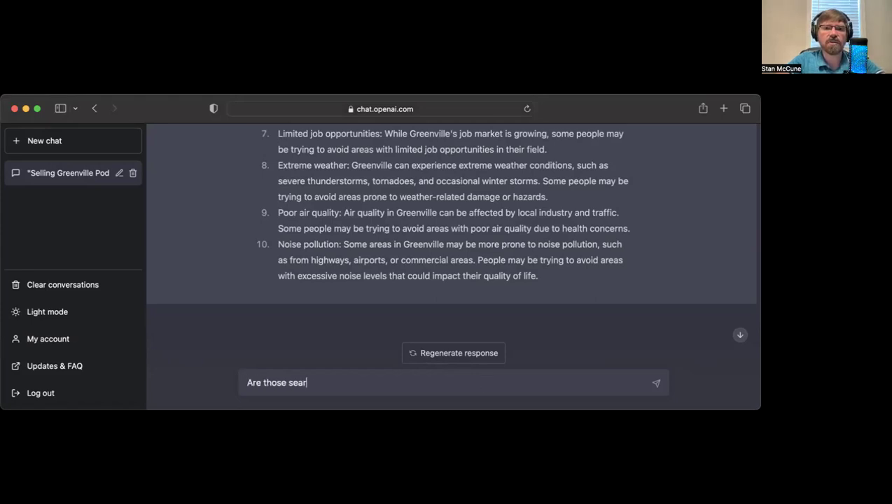
{"action": "type", "text": "ch results generic or specific to Greenville?"}
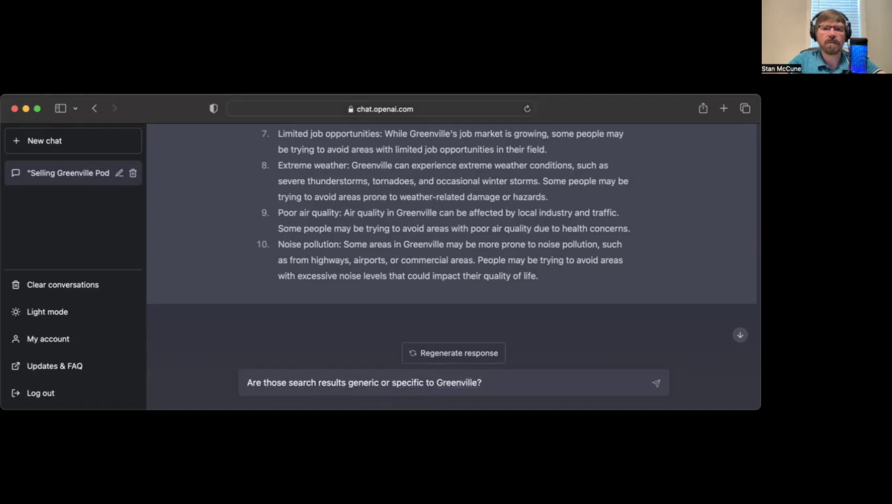
{"action": "key", "text": "Return"}
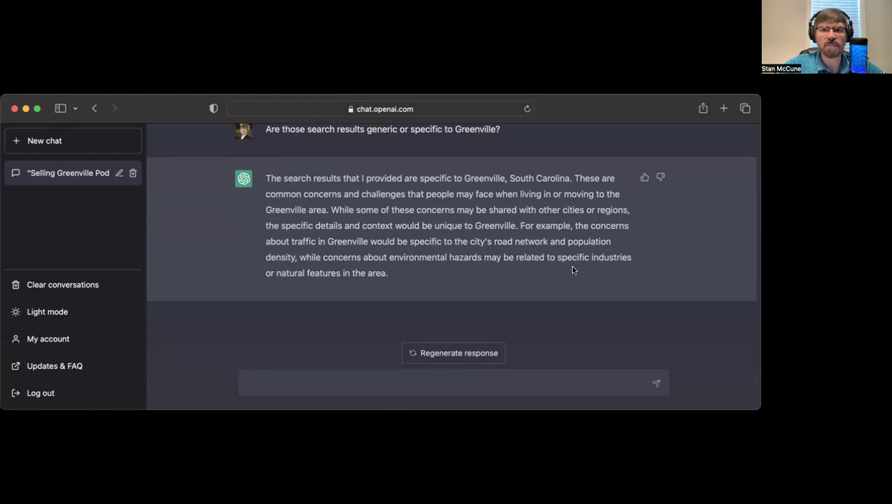
Ask "Which schools are being searched for the most, in Greenville County?" without the pasted checkbox characters, and view the list of schools in the answer.
{"action": "key", "text": "super+Tab"}
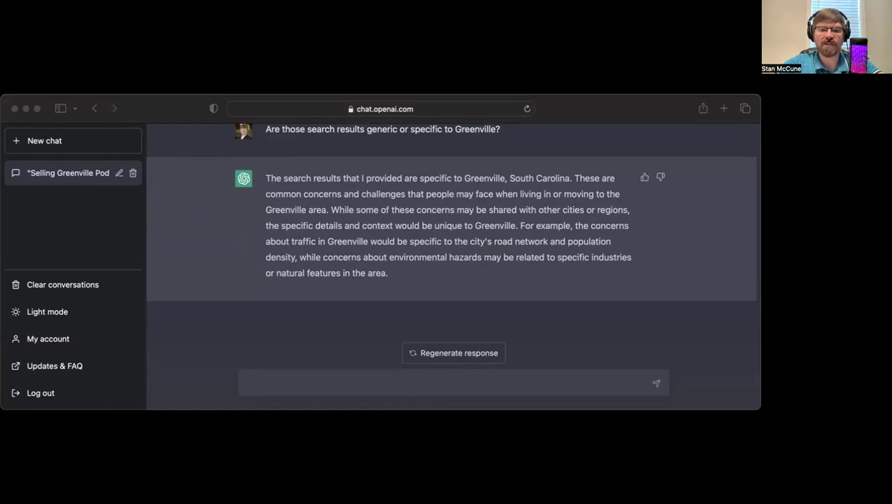
{"action": "left_click", "coordinate": [500, 385]}
{"action": "type", "text": "- [ ] Which schools are being searched for the most?"}
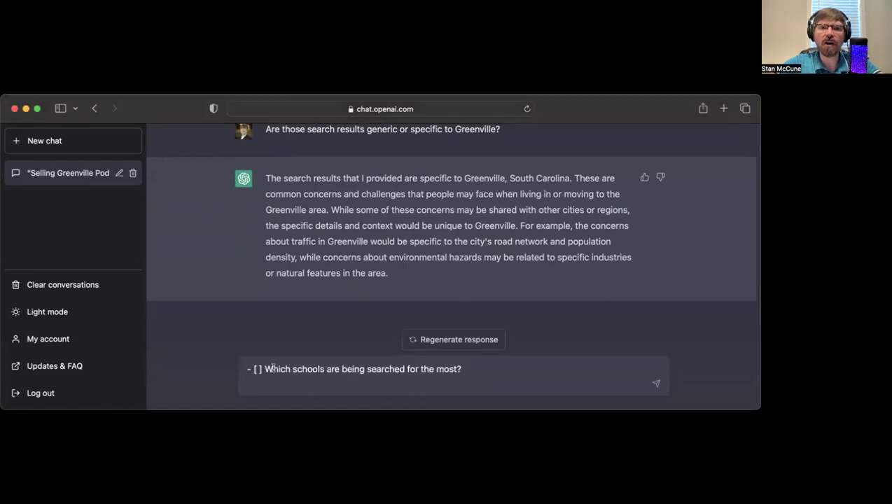
{"action": "key", "text": "BackSpace"}
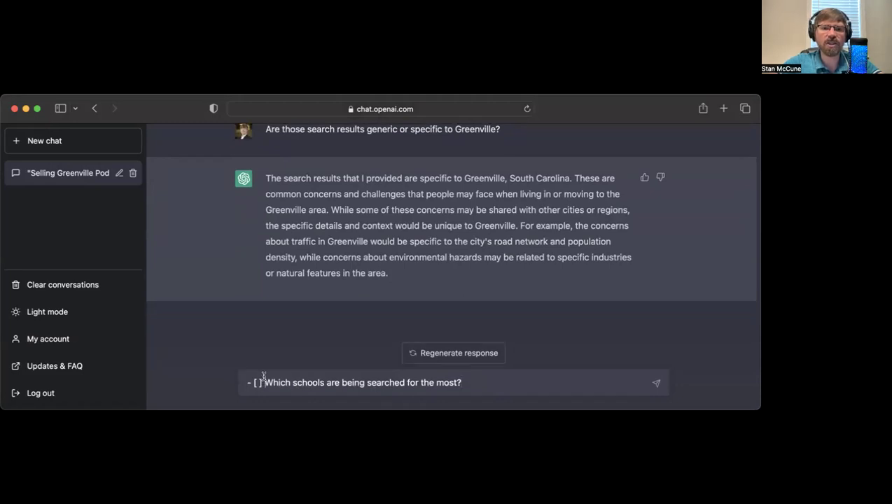
{"action": "key", "text": "BackSpace"}
{"action": "key", "text": "BackSpace"}
{"action": "key", "text": "BackSpace"}
{"action": "key", "text": "BackSpace"}
{"action": "key", "text": "BackSpace"}
{"action": "key", "text": "BackSpace"}
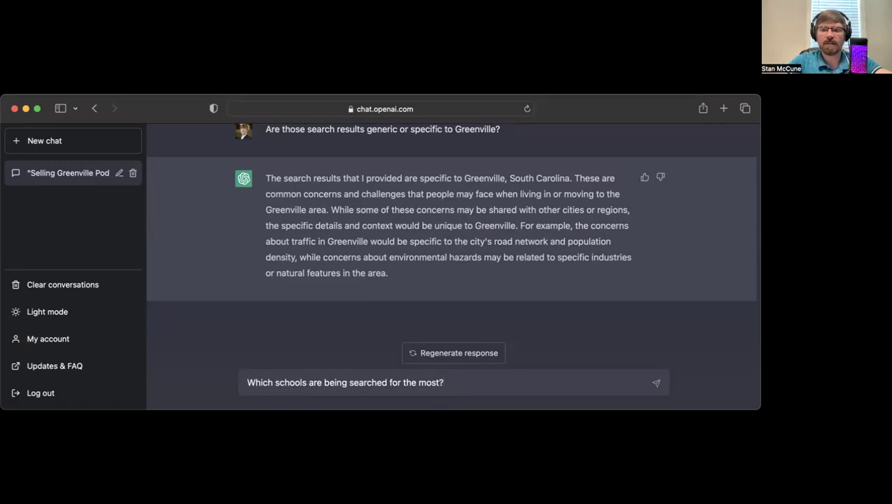
{"action": "type", "text": ", in Greenville"}
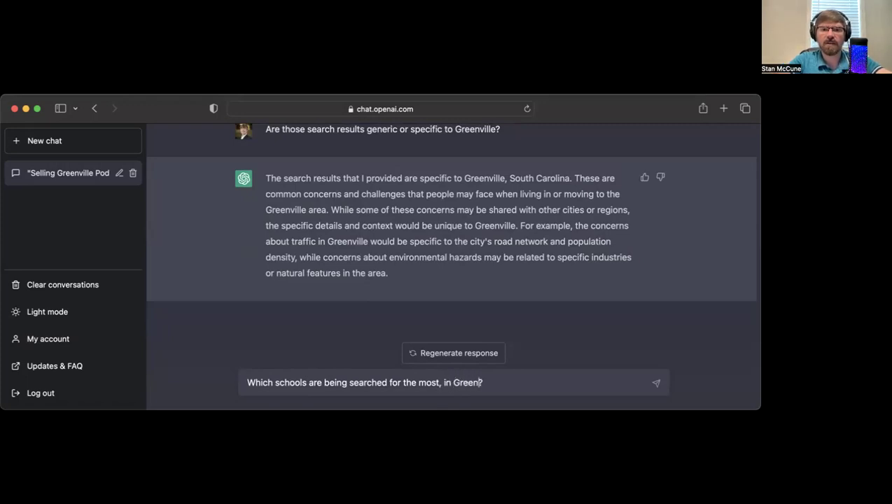
{"action": "type", "text": " County"}
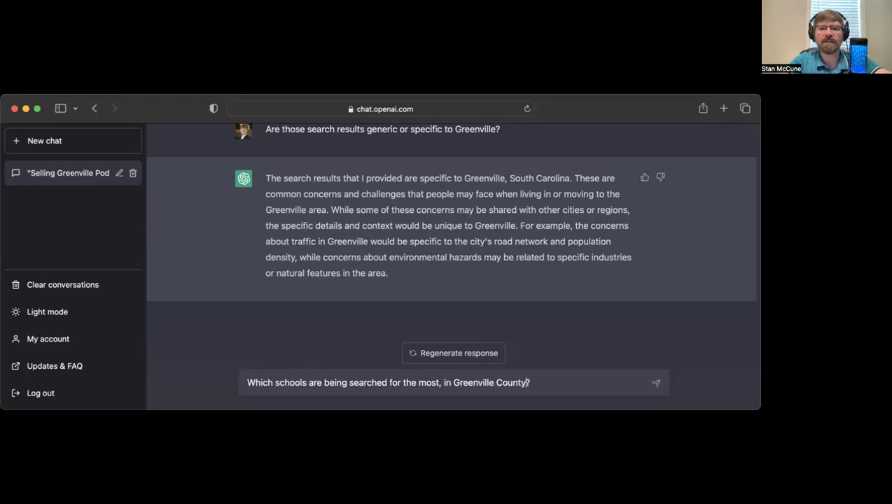
{"action": "key", "text": "Return"}
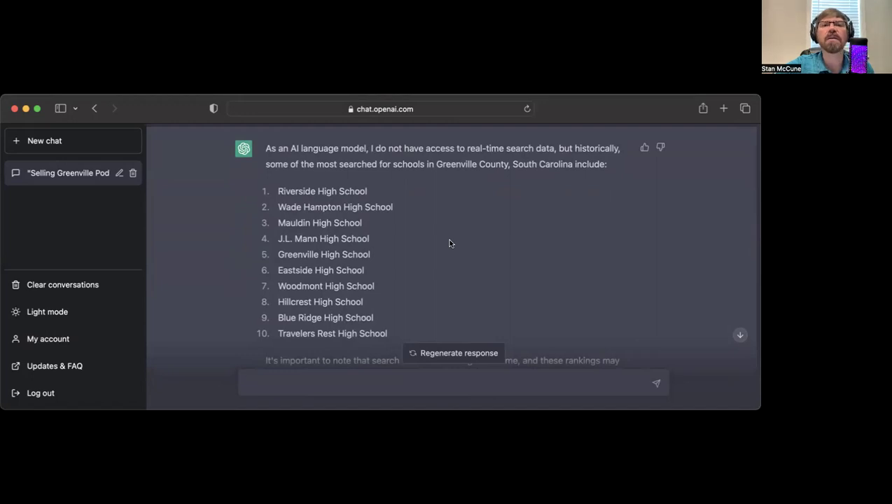
{"action": "scroll", "coordinate": [451, 243], "scroll_direction": "down", "scroll_amount": 1}
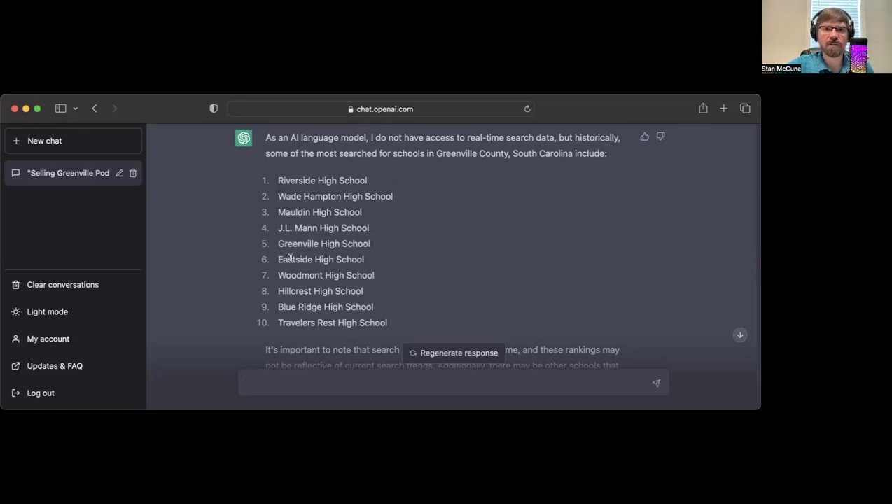
Read through the list of most searched Greenville County schools and the closing note on changing search trends.
{"action": "scroll", "coordinate": [367, 276], "scroll_direction": "down", "scroll_amount": 2}
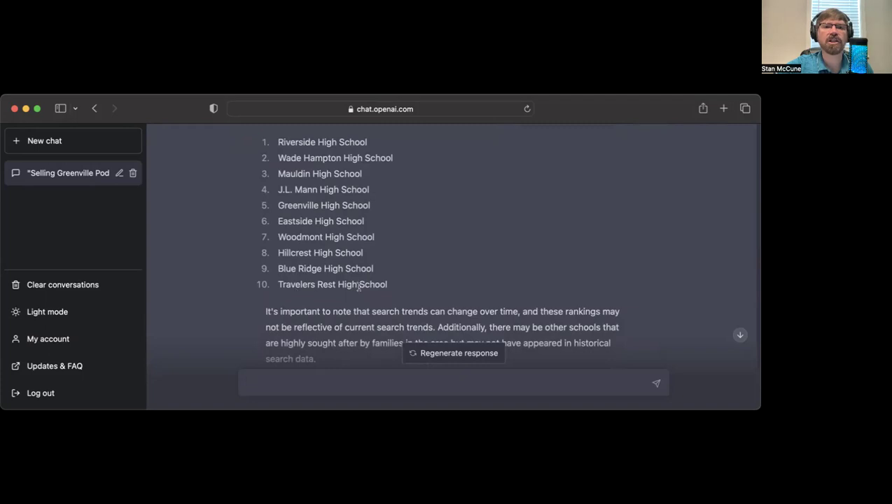
{"action": "scroll", "coordinate": [402, 300], "scroll_direction": "down", "scroll_amount": 3}
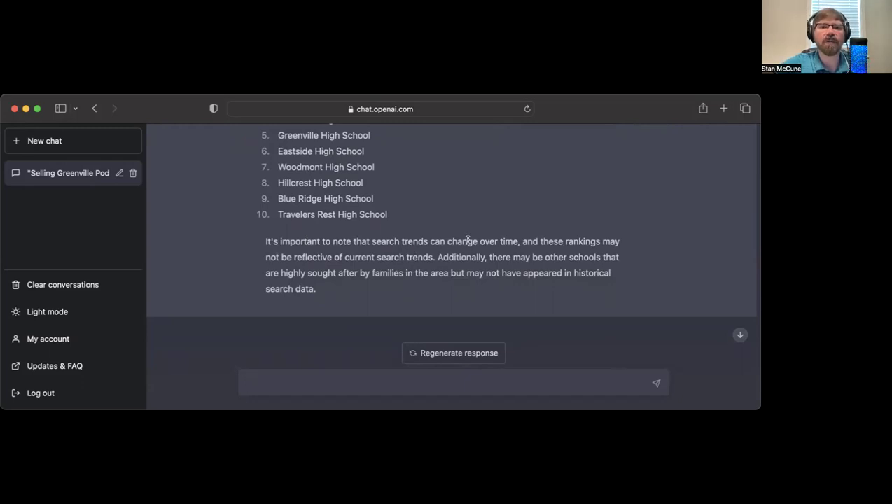
{"action": "scroll", "coordinate": [468, 241], "scroll_direction": "up", "scroll_amount": 3}
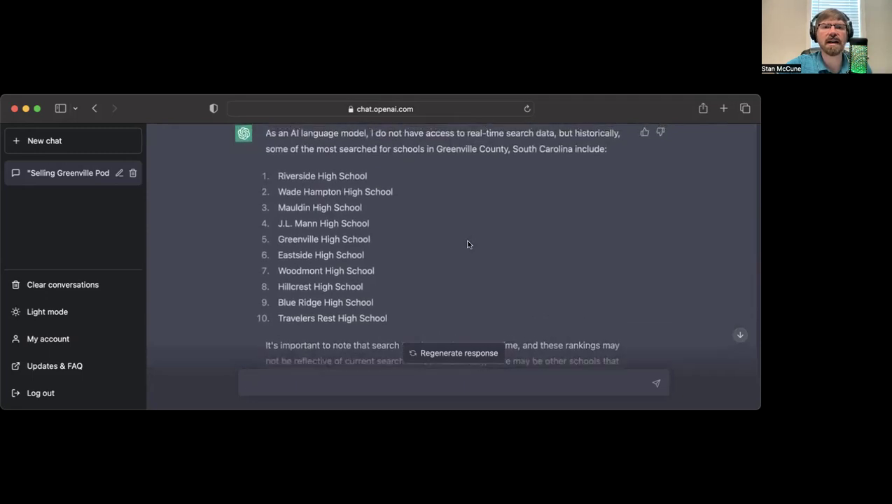
{"action": "scroll", "coordinate": [468, 244], "scroll_direction": "down", "scroll_amount": 2}
Ask "What are the most popular updates to a home, according to searches that people do online?" after removing the pasted checkbox characters.
{"action": "key", "text": "super+Tab"}
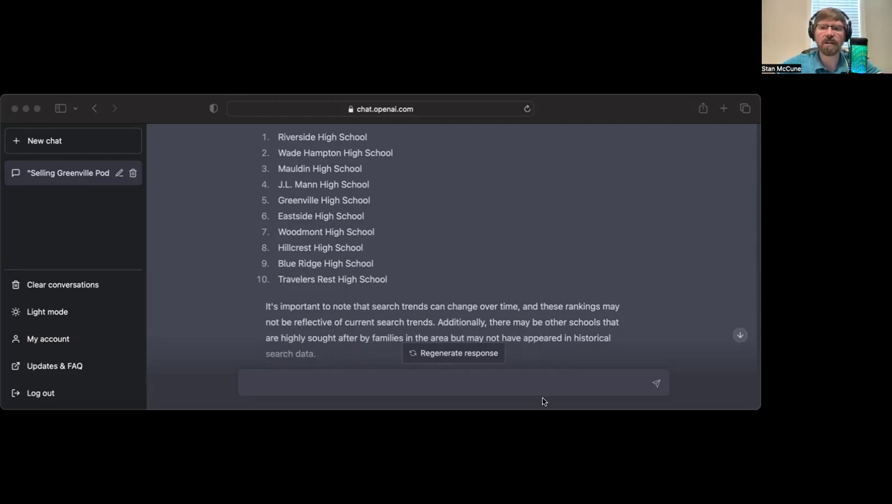
{"action": "left_click", "coordinate": [509, 386]}
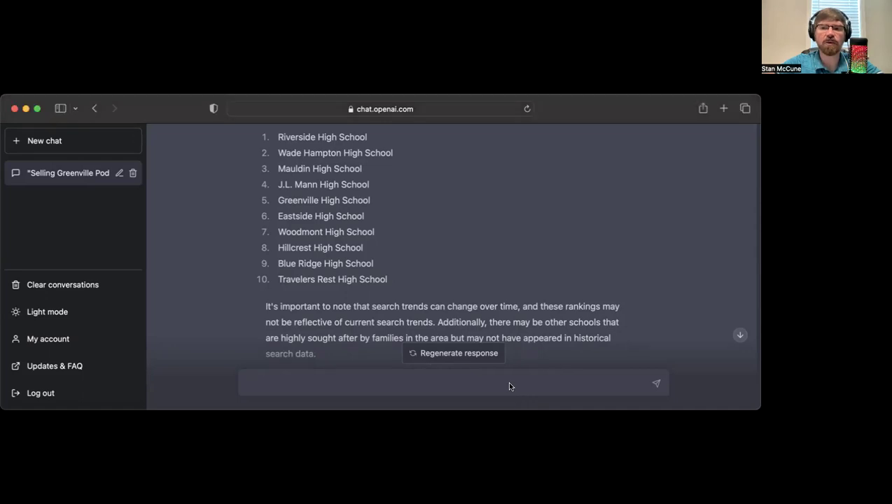
{"action": "type", "text": "- [x] - [ ] What are the most popular updates to a home, according to searches that people do online?"}
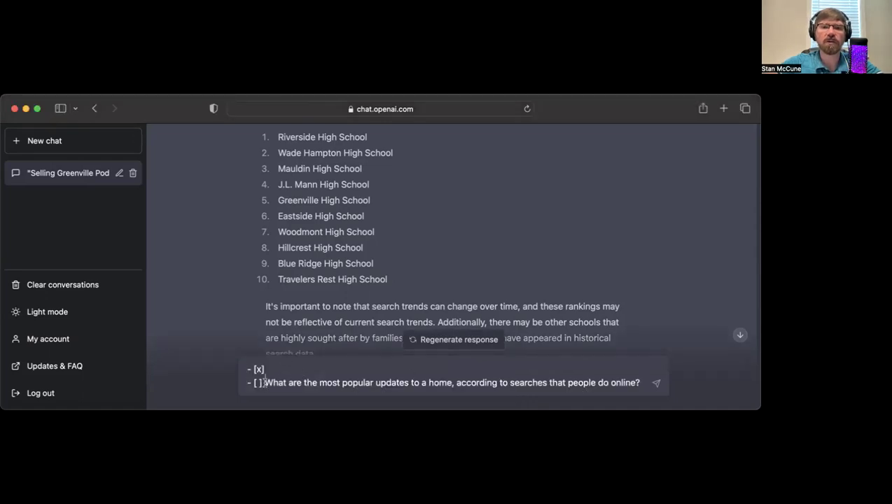
{"action": "key", "text": "BackSpace"}
{"action": "key", "text": "BackSpace"}
{"action": "key", "text": "BackSpace"}
{"action": "key", "text": "BackSpace"}
{"action": "key", "text": "BackSpace"}
{"action": "key", "text": "BackSpace"}
{"action": "key", "text": "BackSpace"}
{"action": "key", "text": "BackSpace"}
{"action": "key", "text": "BackSpace"}
{"action": "key", "text": "BackSpace"}
{"action": "key", "text": "BackSpace"}
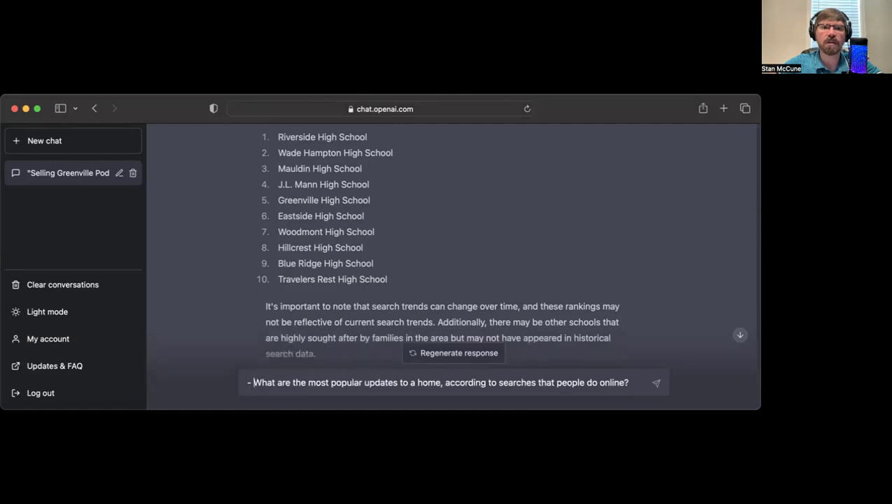
{"action": "key", "text": "Return"}
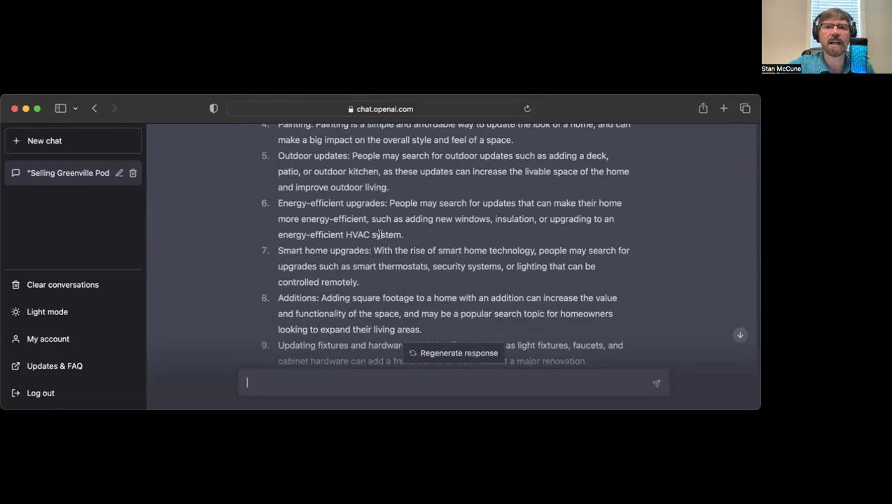
Read through the list of popular home updates, from kitchen remodel down to basement remodel.
{"action": "scroll", "coordinate": [379, 234], "scroll_direction": "down", "scroll_amount": 2}
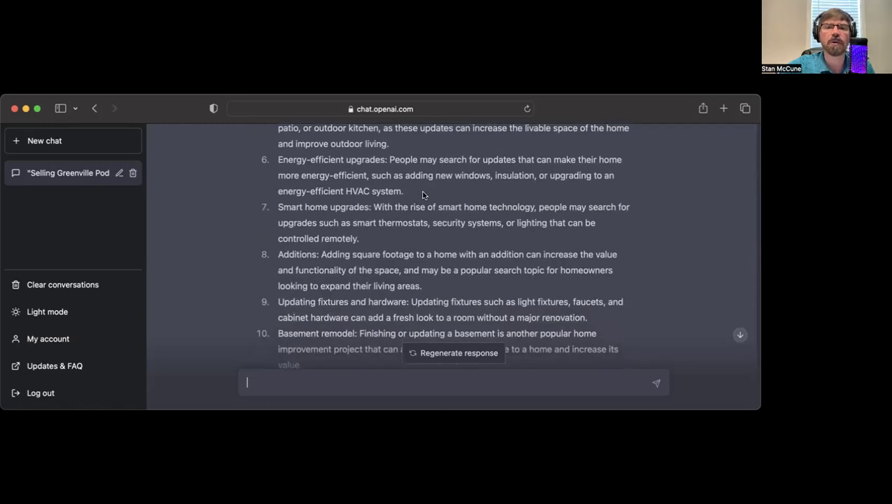
{"action": "scroll", "coordinate": [423, 196], "scroll_direction": "down", "scroll_amount": 1}
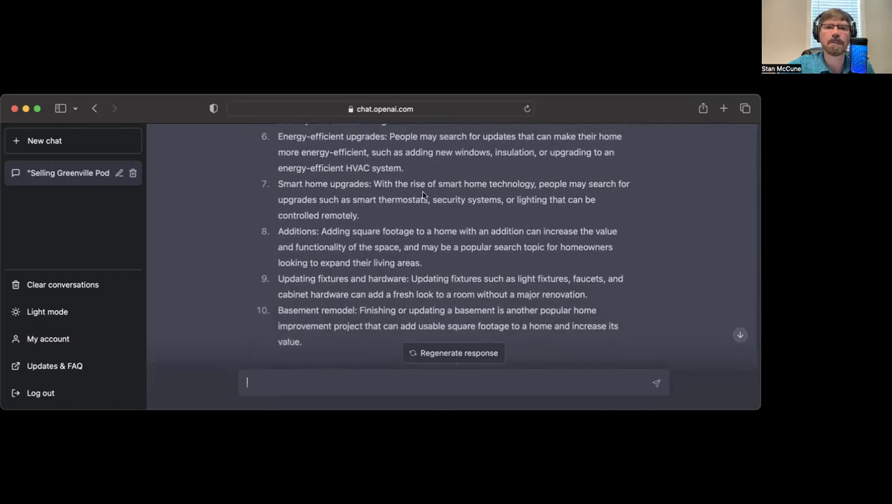
{"action": "scroll", "coordinate": [423, 195], "scroll_direction": "down", "scroll_amount": 1}
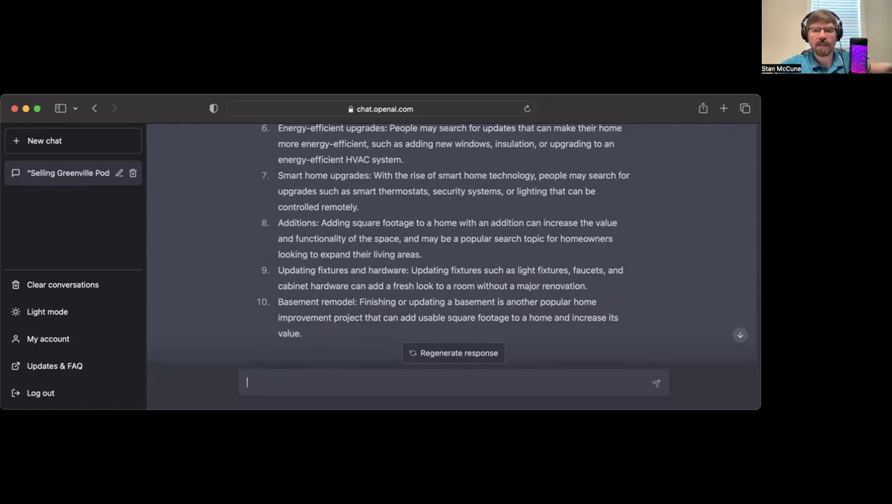
{"action": "key", "text": "super+Tab"}
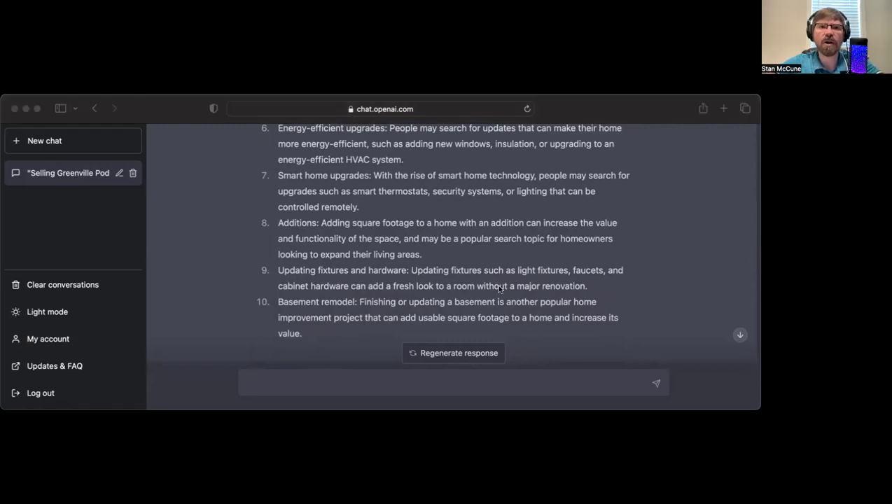
{"action": "scroll", "coordinate": [499, 288], "scroll_direction": "up", "scroll_amount": 5}
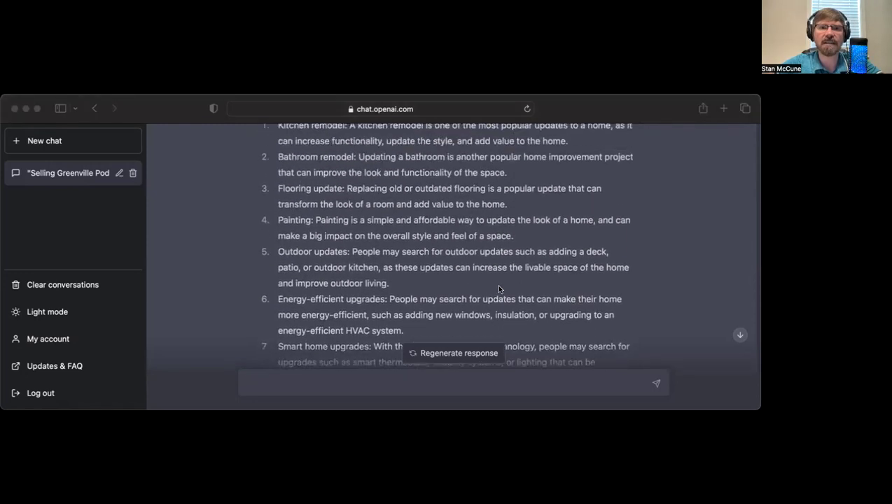
{"action": "scroll", "coordinate": [500, 289], "scroll_direction": "down", "scroll_amount": 3}
{"action": "scroll", "coordinate": [500, 289], "scroll_direction": "up", "scroll_amount": 3}
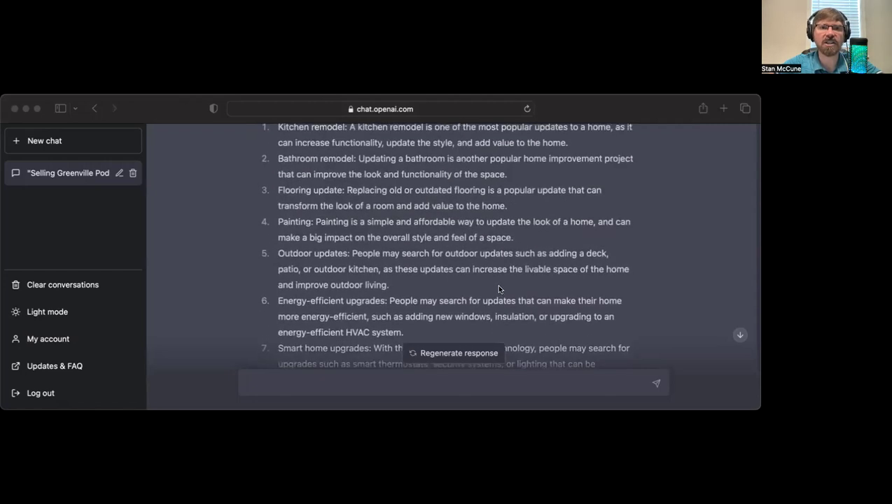
{"action": "scroll", "coordinate": [499, 288], "scroll_direction": "up", "scroll_amount": 1}
{"action": "scroll", "coordinate": [499, 289], "scroll_direction": "down", "scroll_amount": 1}
{"action": "scroll", "coordinate": [499, 289], "scroll_direction": "down", "scroll_amount": 1}
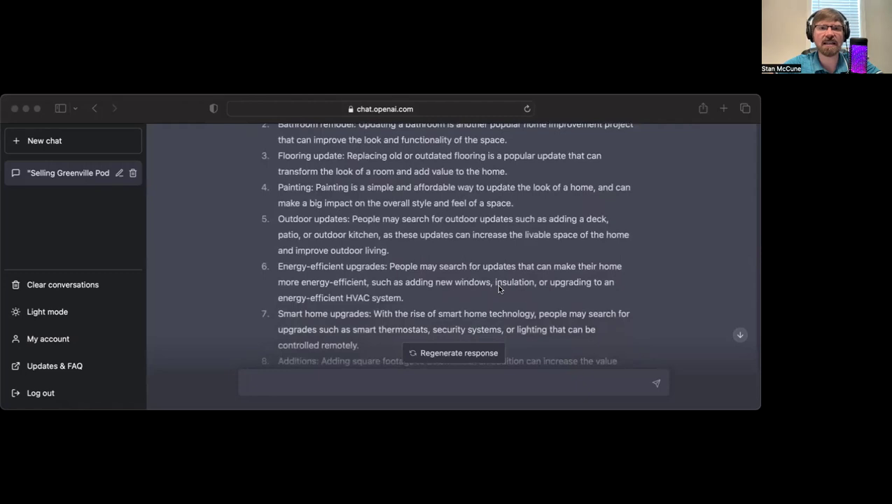
{"action": "scroll", "coordinate": [499, 289], "scroll_direction": "down", "scroll_amount": 1}
{"action": "scroll", "coordinate": [499, 289], "scroll_direction": "down", "scroll_amount": 4}
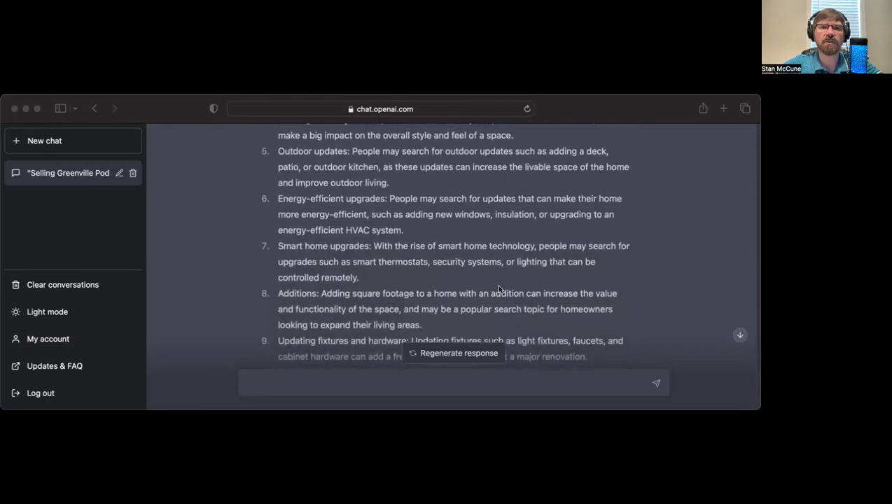
{"action": "scroll", "coordinate": [499, 289], "scroll_direction": "down", "scroll_amount": 1}
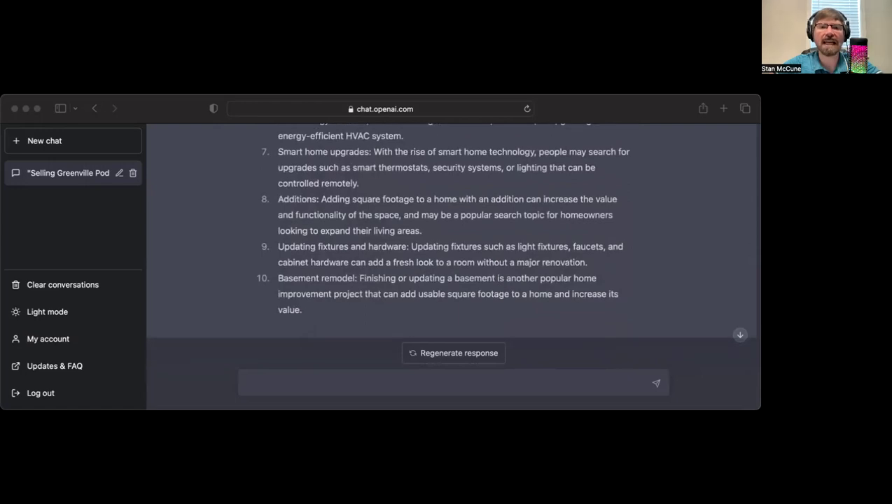
Ask the follow-up question "Can you break this down by percent?" without the pasted checkbox characters.
{"action": "left_click", "coordinate": [525, 379]}
{"action": "type", "text": "- [ ] Can you break this down by percent?"}
{"action": "key", "text": "BackSpace"}
{"action": "left_click", "coordinate": [263, 382]}
{"action": "key", "text": "BackSpace"}
{"action": "key", "text": "BackSpace"}
{"action": "key", "text": "BackSpace"}
{"action": "key", "text": "BackSpace"}
{"action": "key", "text": "BackSpace"}
{"action": "key", "text": "BackSpace"}
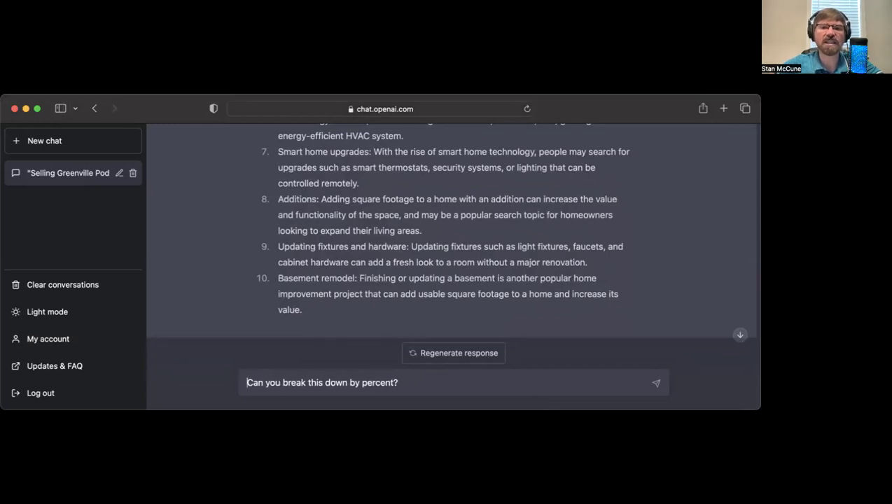
{"action": "key", "text": "Return"}
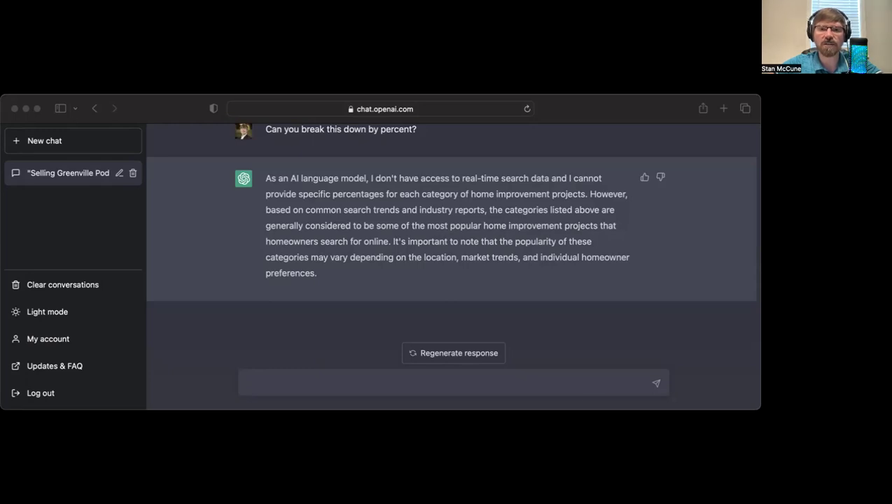
Ask "I am having an appraisal done on my house. How can I be prepared for that to make sure the appraiser gives the home the highest value possible?".
{"action": "left_click", "coordinate": [586, 377]}
{"action": "type", "text": "- [ ] I am having an appraisal done on my house. How can I be prepared for that to make sure the appraiser gives the home the highest value possible?"}
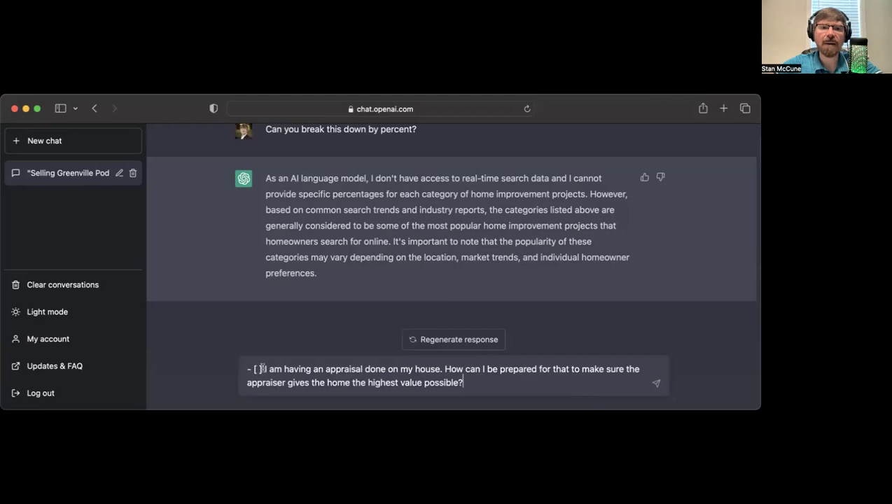
{"action": "left_click", "coordinate": [261, 369]}
{"action": "key", "text": "BackSpace"}
{"action": "key", "text": "BackSpace"}
{"action": "key", "text": "BackSpace"}
{"action": "key", "text": "BackSpace"}
{"action": "key", "text": "BackSpace"}
{"action": "key", "text": "BackSpace"}
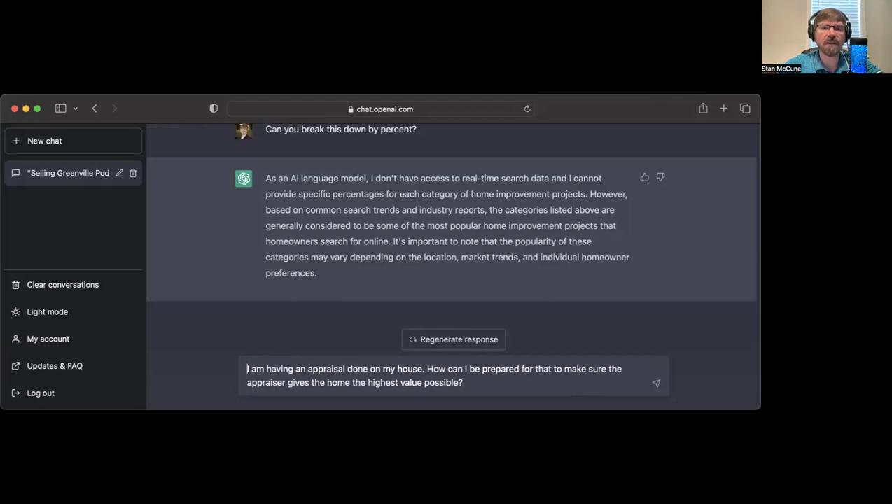
{"action": "key", "text": "Return"}
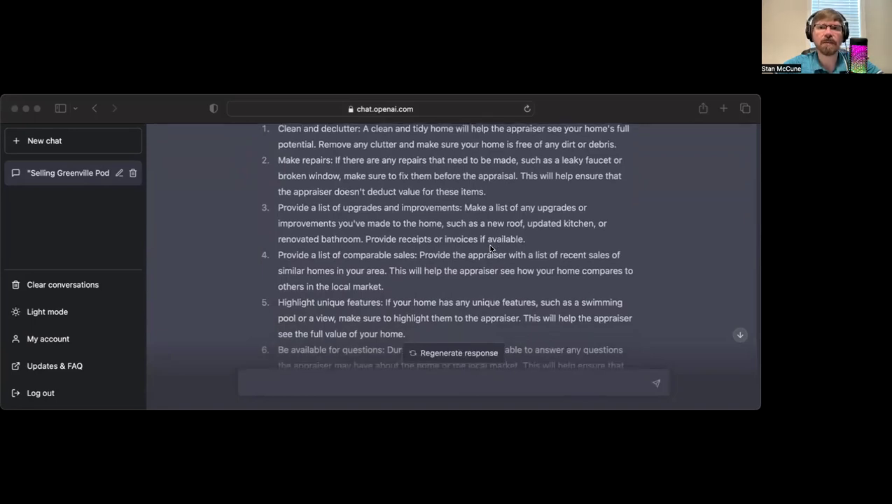
Read through the appraisal preparation tips, from cleaning and decluttering down to being honest with the appraiser.
{"action": "scroll", "coordinate": [490, 248], "scroll_direction": "down", "scroll_amount": 3}
{"action": "scroll", "coordinate": [491, 248], "scroll_direction": "up", "scroll_amount": 3}
{"action": "scroll", "coordinate": [491, 248], "scroll_direction": "down", "scroll_amount": 1}
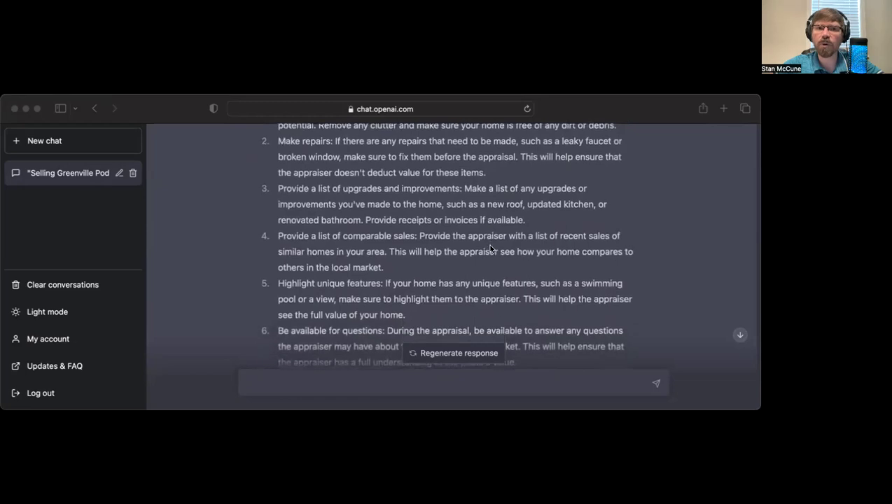
{"action": "scroll", "coordinate": [490, 248], "scroll_direction": "up", "scroll_amount": 1}
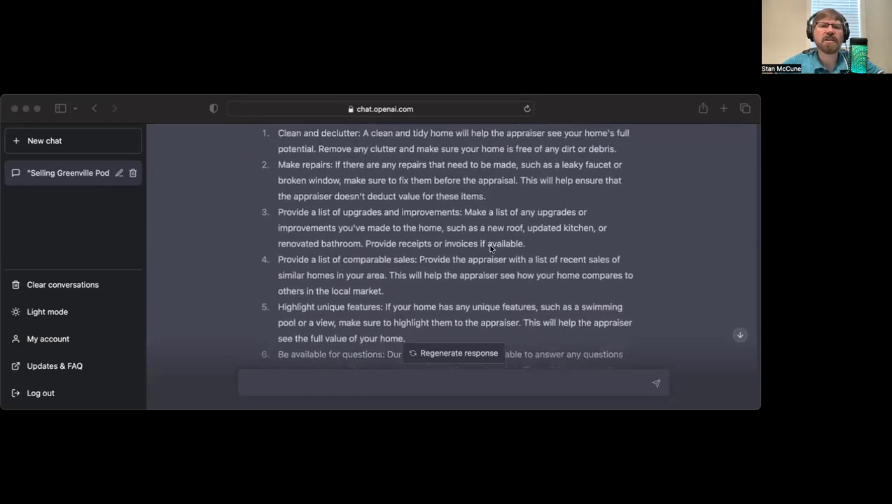
{"action": "scroll", "coordinate": [490, 248], "scroll_direction": "down", "scroll_amount": 1}
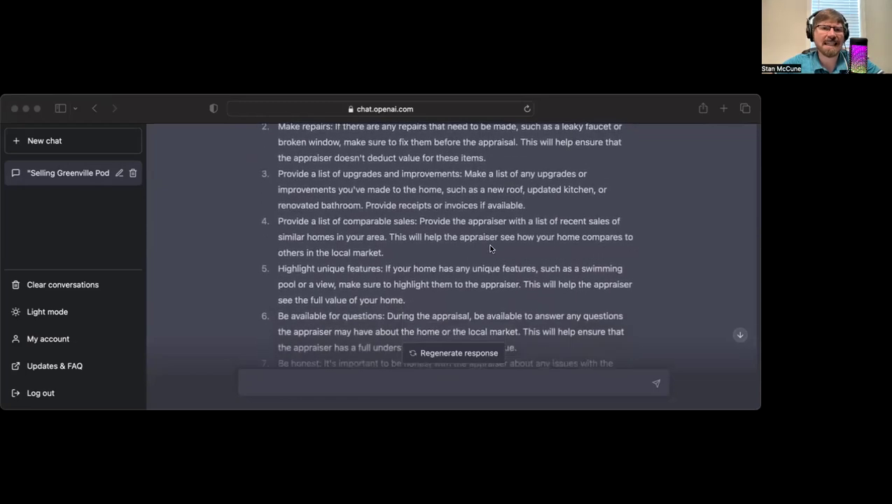
{"action": "scroll", "coordinate": [490, 248], "scroll_direction": "up", "scroll_amount": 1}
{"action": "scroll", "coordinate": [491, 248], "scroll_direction": "down", "scroll_amount": 1}
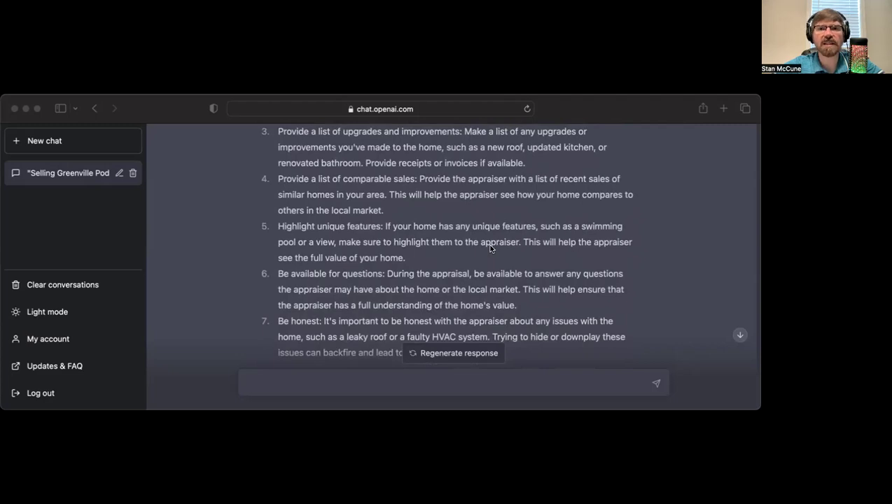
{"action": "scroll", "coordinate": [490, 248], "scroll_direction": "down", "scroll_amount": 2}
{"action": "scroll", "coordinate": [490, 248], "scroll_direction": "down", "scroll_amount": 1}
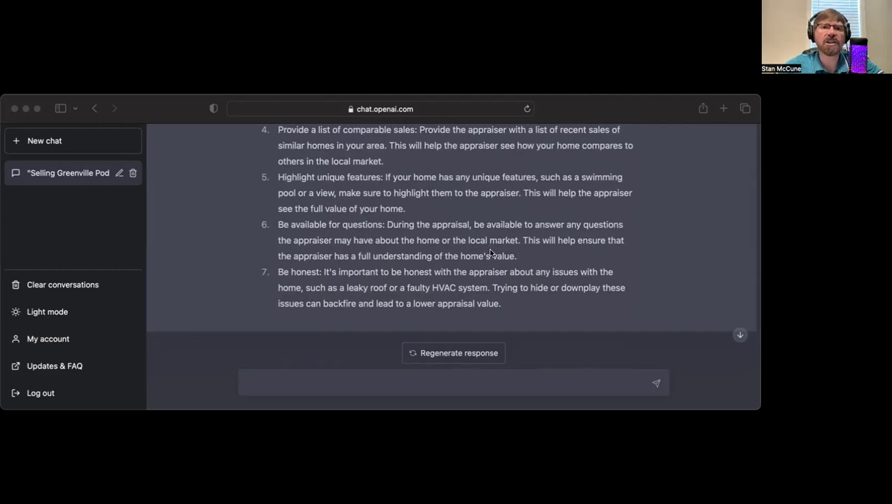
{"action": "scroll", "coordinate": [490, 249], "scroll_direction": "up", "scroll_amount": 1}
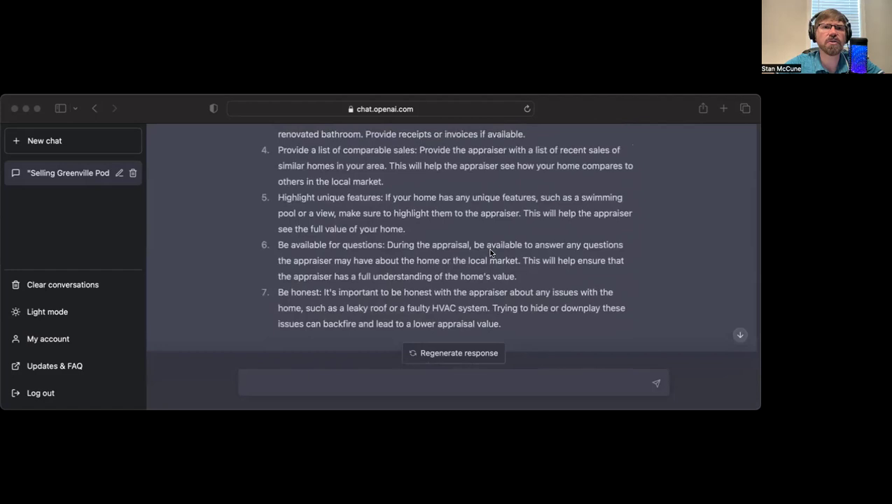
{"action": "scroll", "coordinate": [490, 253], "scroll_direction": "up", "scroll_amount": 1}
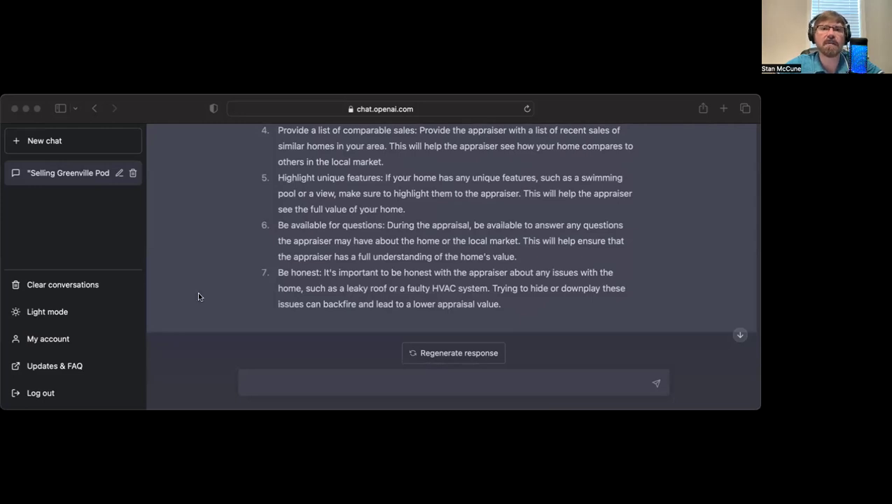
{"action": "scroll", "coordinate": [337, 276], "scroll_direction": "down", "scroll_amount": 2}
{"action": "scroll", "coordinate": [337, 275], "scroll_direction": "up", "scroll_amount": 2}
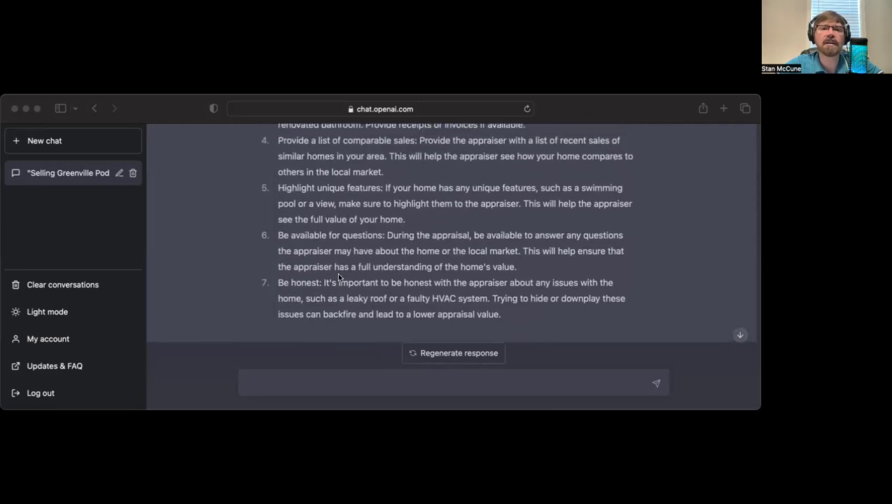
{"action": "scroll", "coordinate": [339, 276], "scroll_direction": "down", "scroll_amount": 1}
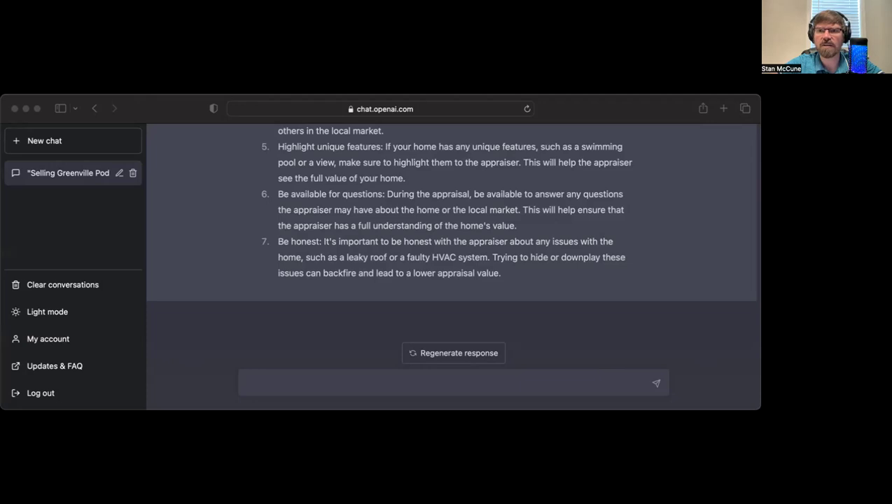
Ask "What are some staging rules of thumb?" without the pasted checkbox characters.
{"action": "left_click", "coordinate": [209, 168]}
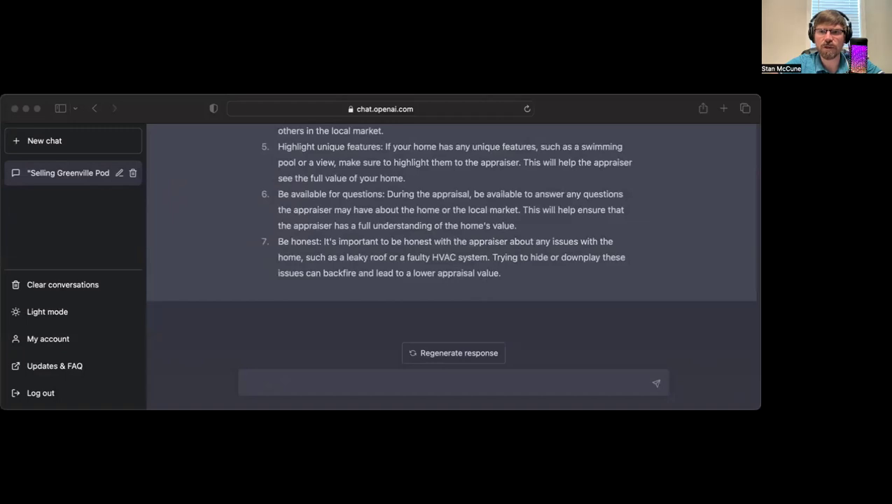
{"action": "left_click", "coordinate": [401, 382]}
{"action": "type", "text": "- [ ] What are some staging rules of thumb?"}
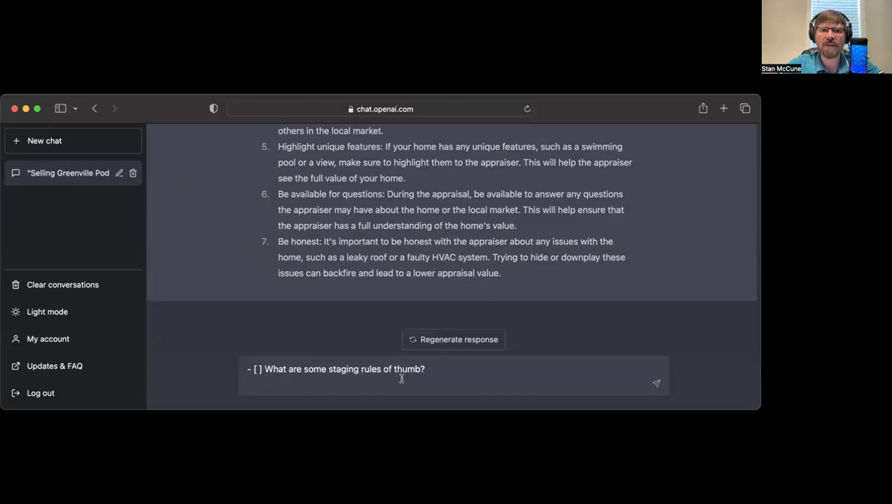
{"action": "key", "text": "BackSpace"}
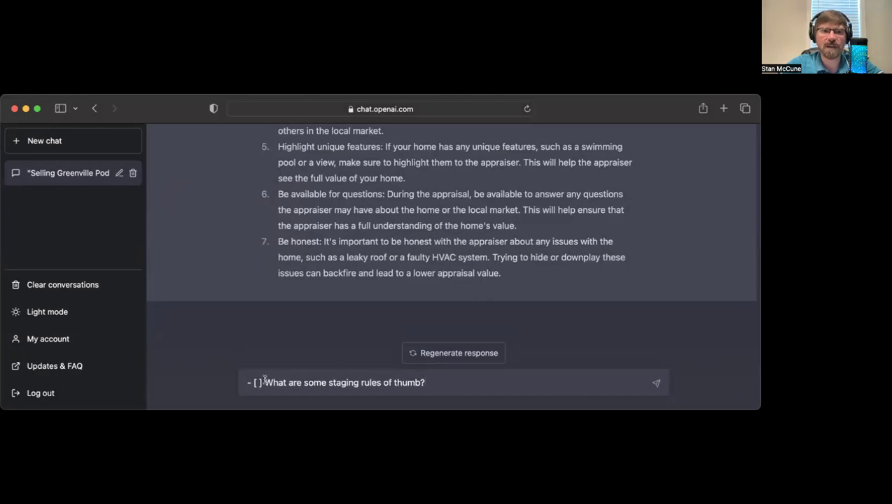
{"action": "left_click", "coordinate": [264, 382]}
{"action": "key", "text": "BackSpace"}
{"action": "key", "text": "BackSpace"}
{"action": "key", "text": "BackSpace"}
{"action": "key", "text": "BackSpace"}
{"action": "key", "text": "BackSpace"}
{"action": "key", "text": "BackSpace"}
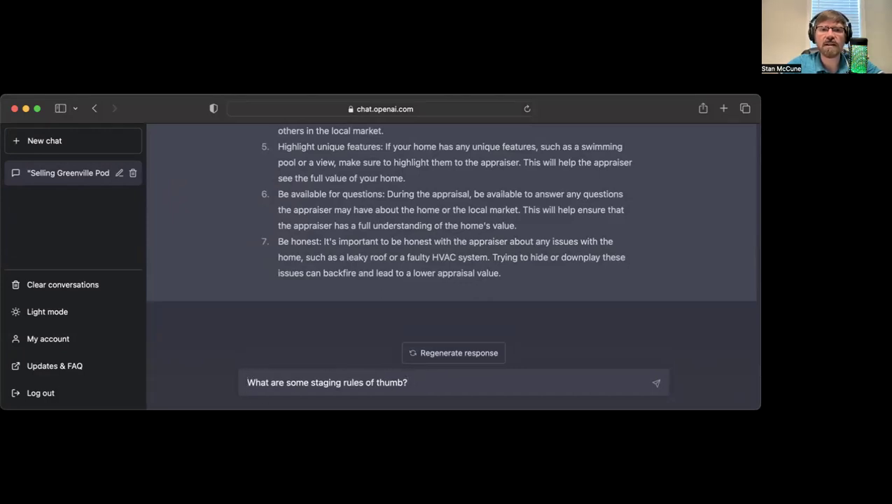
{"action": "key", "text": "Return"}
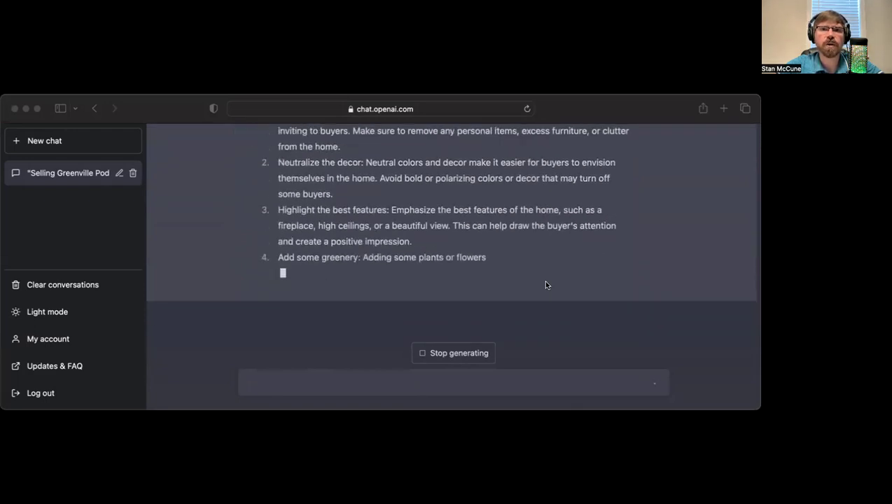
Read through the staging rules of thumb, from decluttering down to depersonalizing the space.
{"action": "scroll", "coordinate": [565, 234], "scroll_direction": "up", "scroll_amount": 3}
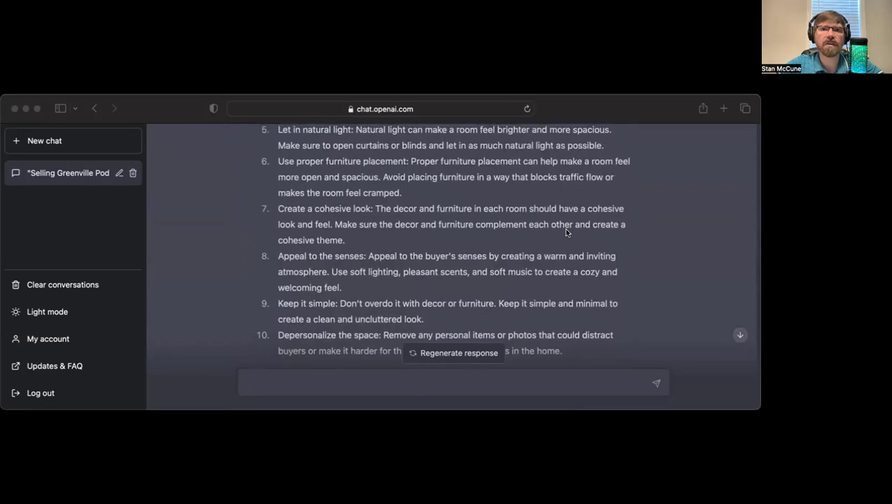
{"action": "scroll", "coordinate": [567, 232], "scroll_direction": "down", "scroll_amount": 2}
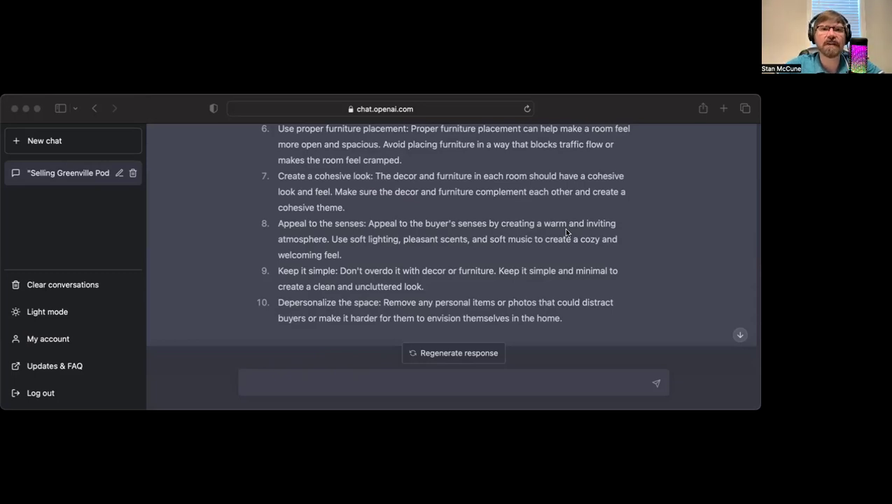
{"action": "scroll", "coordinate": [567, 232], "scroll_direction": "down", "scroll_amount": 1}
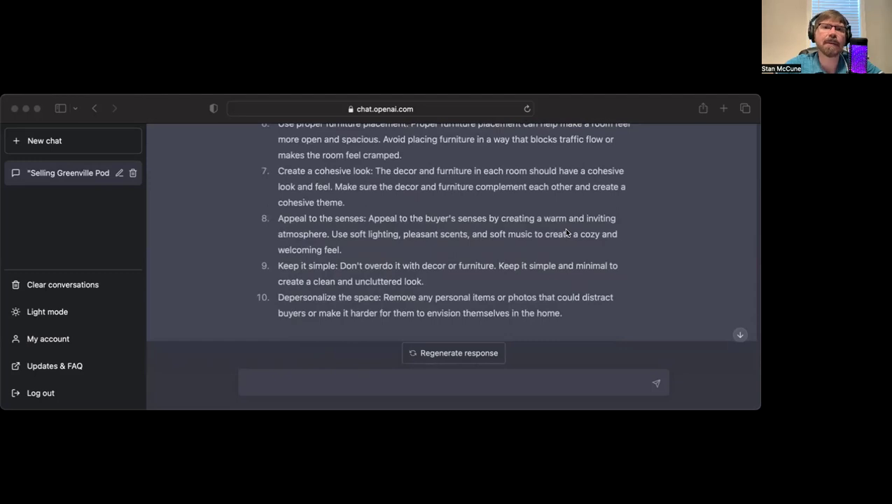
{"action": "scroll", "coordinate": [567, 233], "scroll_direction": "up", "scroll_amount": 1}
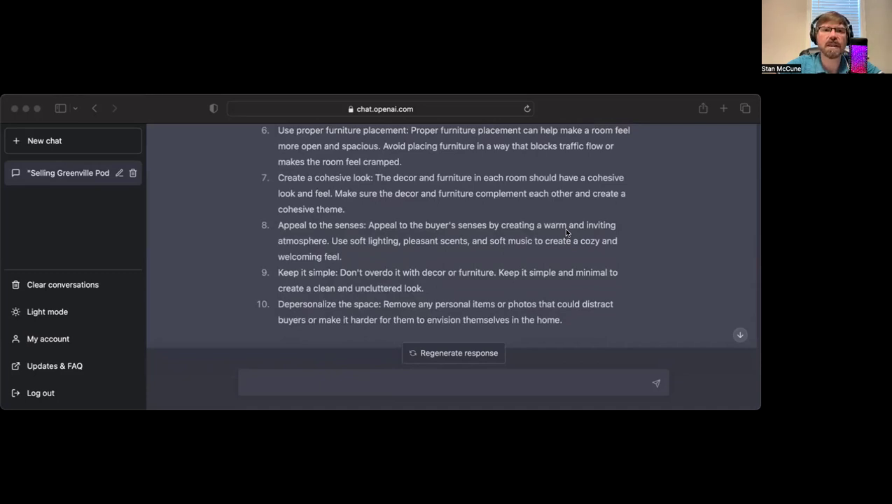
{"action": "scroll", "coordinate": [566, 232], "scroll_direction": "down", "scroll_amount": 1}
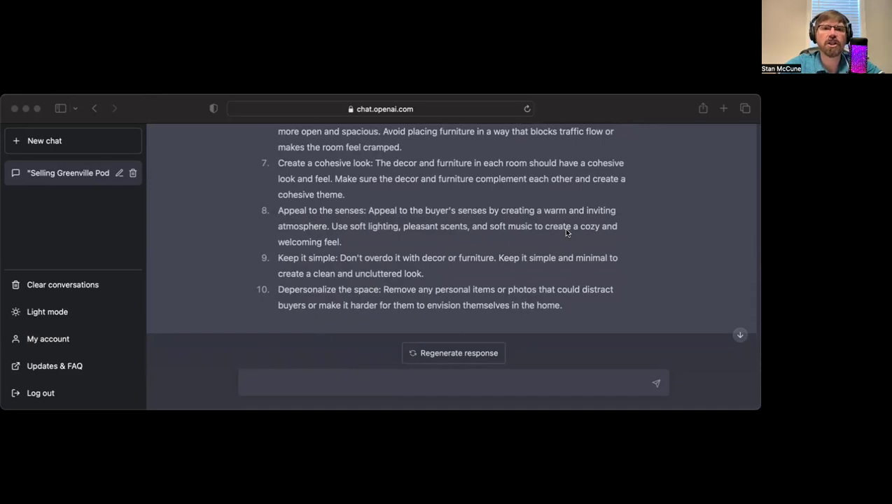
{"action": "scroll", "coordinate": [566, 231], "scroll_direction": "down", "scroll_amount": 1}
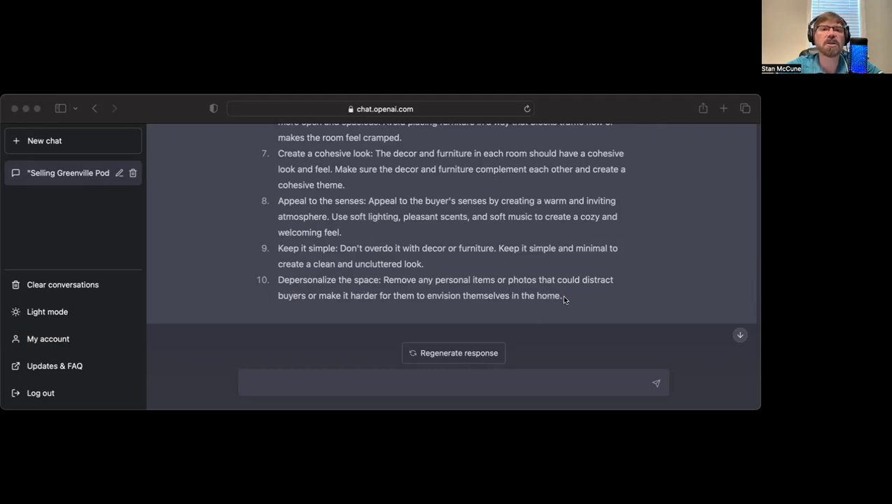
{"action": "scroll", "coordinate": [564, 300], "scroll_direction": "down", "scroll_amount": 1}
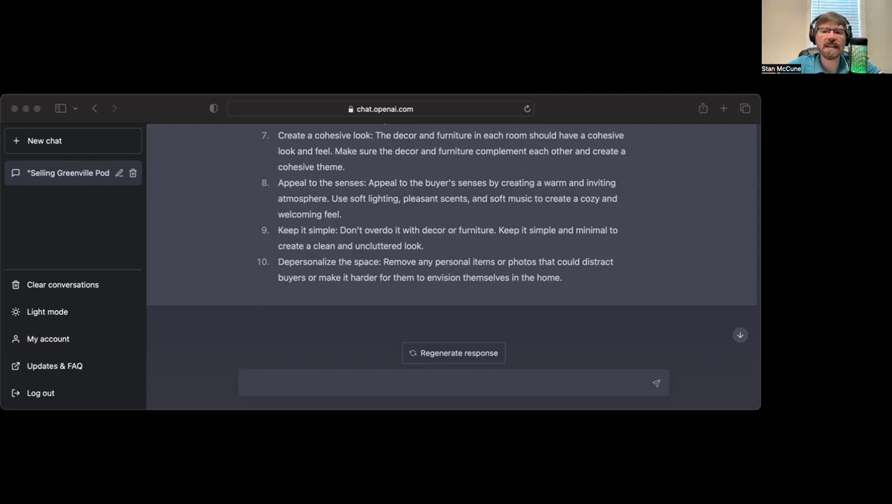
Ask "What are some rules of thumb people use when investing in real estate?" without the pasted checkbox characters.
{"action": "left_click", "coordinate": [455, 383]}
{"action": "type", "text": "- [ ] What are some rules of thumb people use when investing in real estate?"}
{"action": "left_click", "coordinate": [261, 383]}
{"action": "key", "text": "BackSpace"}
{"action": "key", "text": "BackSpace"}
{"action": "key", "text": "BackSpace"}
{"action": "key", "text": "BackSpace"}
{"action": "key", "text": "BackSpace"}
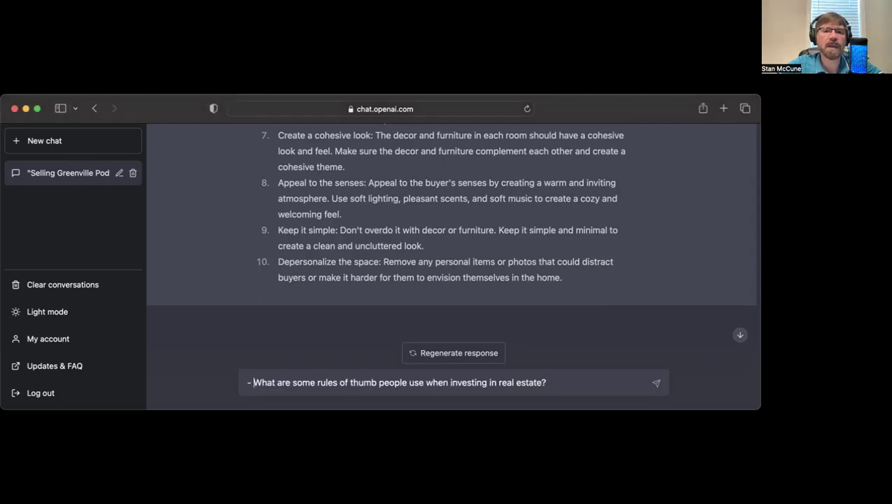
{"action": "key", "text": "Return"}
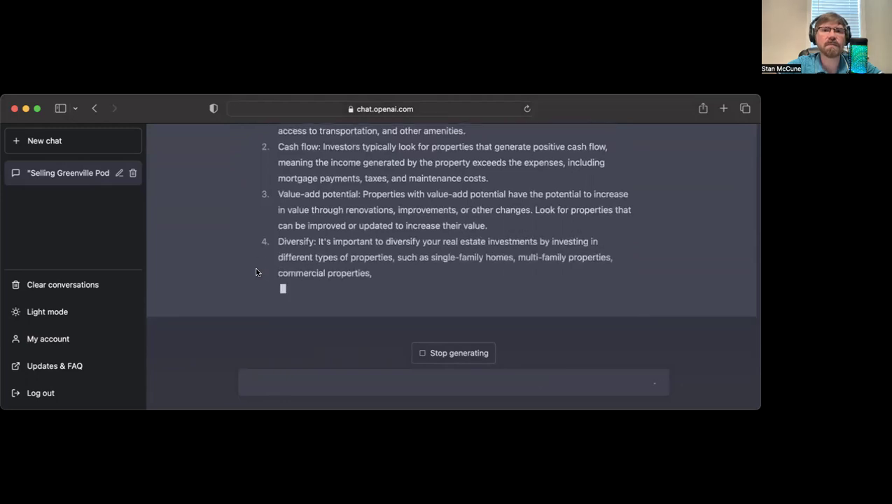
Read through the real estate investing rules of thumb, from location down to managing risk.
{"action": "scroll", "coordinate": [256, 272], "scroll_direction": "up", "scroll_amount": 2}
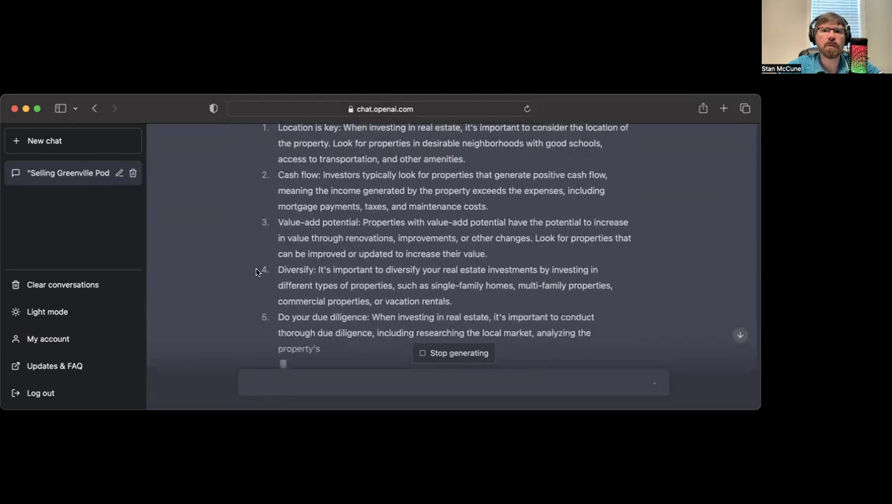
{"action": "scroll", "coordinate": [255, 272], "scroll_direction": "down", "scroll_amount": 2}
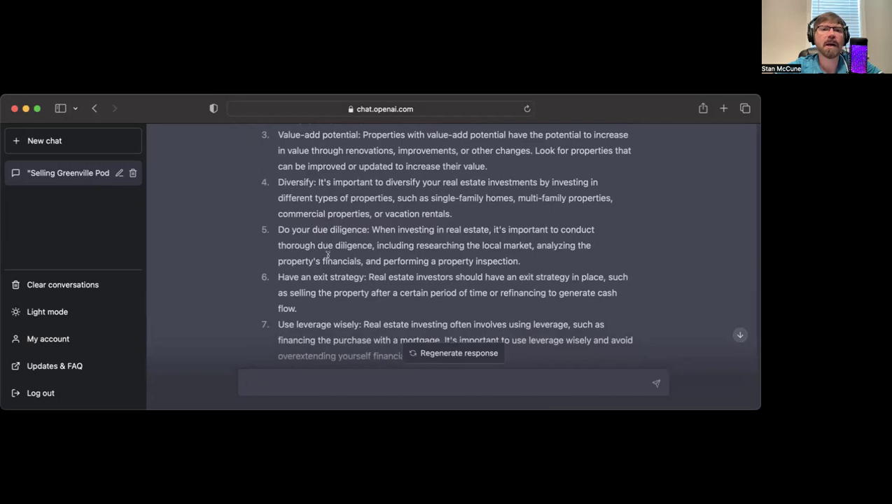
{"action": "scroll", "coordinate": [328, 255], "scroll_direction": "down", "scroll_amount": 2}
{"action": "scroll", "coordinate": [328, 255], "scroll_direction": "down", "scroll_amount": 2}
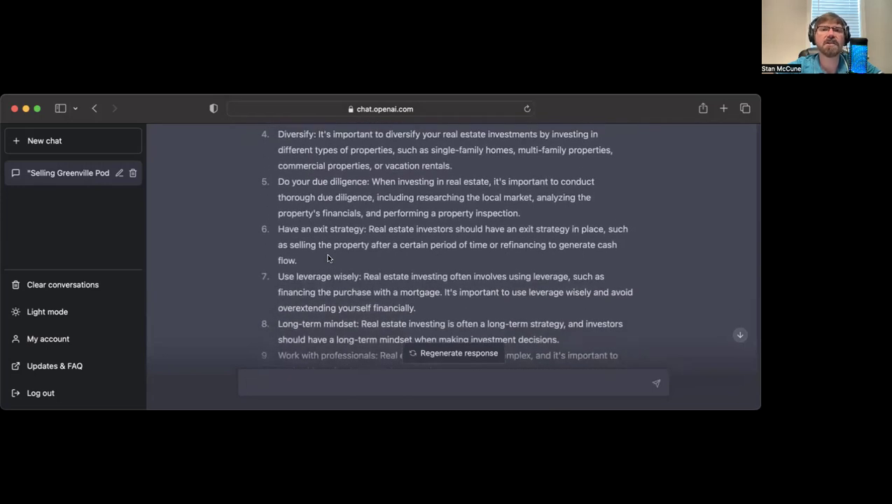
{"action": "scroll", "coordinate": [328, 257], "scroll_direction": "down", "scroll_amount": 3}
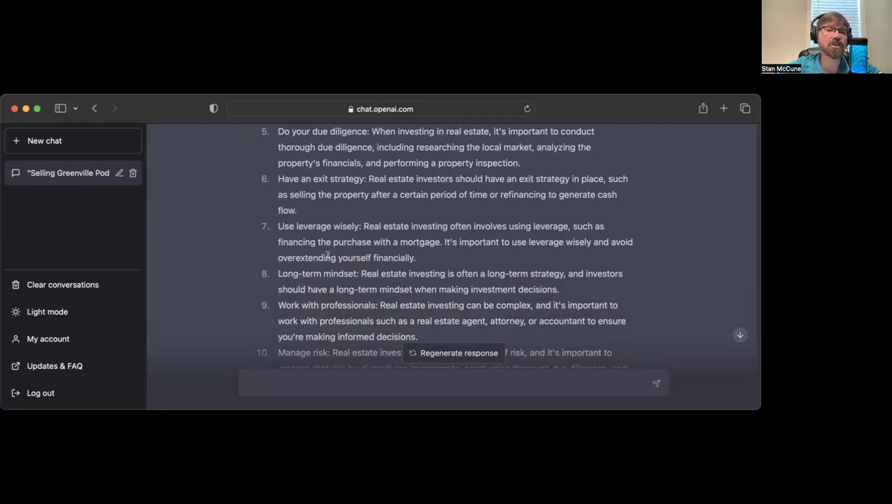
{"action": "scroll", "coordinate": [327, 256], "scroll_direction": "down", "scroll_amount": 4}
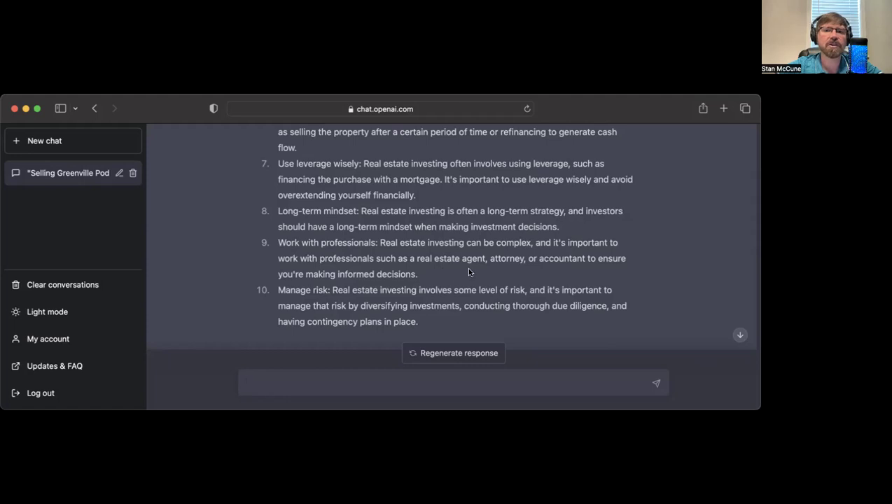
{"action": "scroll", "coordinate": [435, 316], "scroll_direction": "down", "scroll_amount": 1}
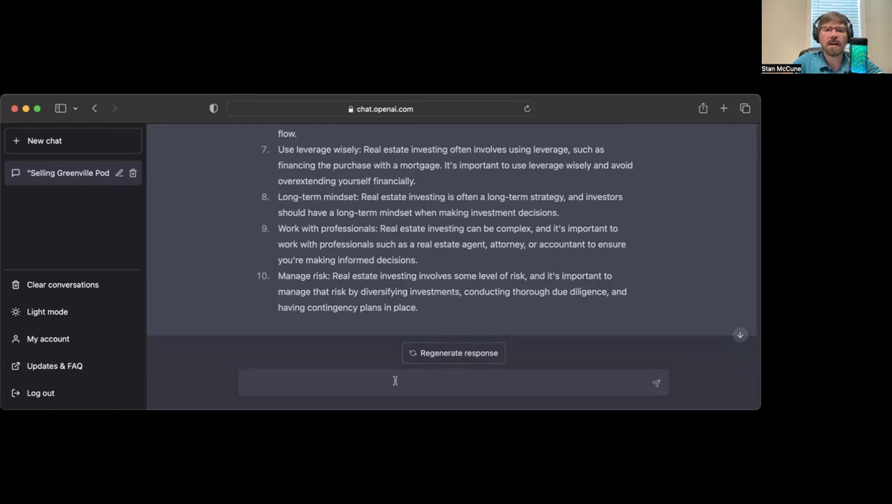
Ask "Do you know of any rules that people typically follow when investing in real estate to help guide them?".
{"action": "type", "text": "Do you know of "}
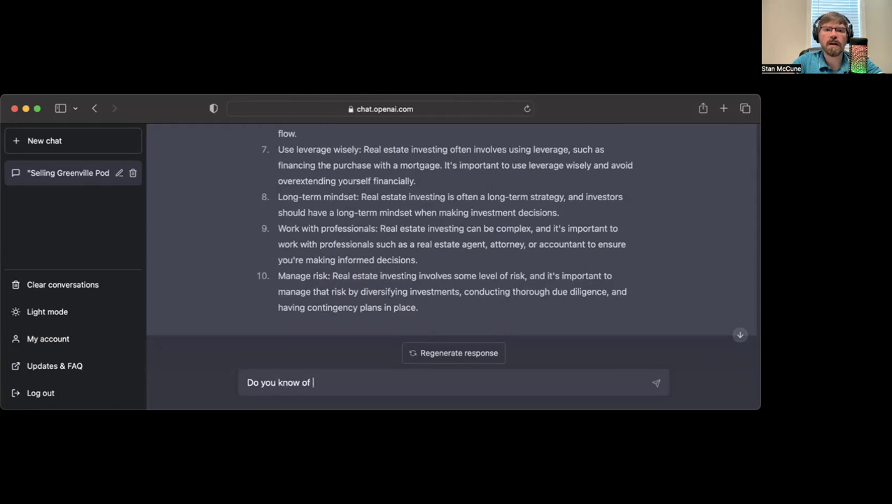
{"action": "type", "text": "any rules that popu"}
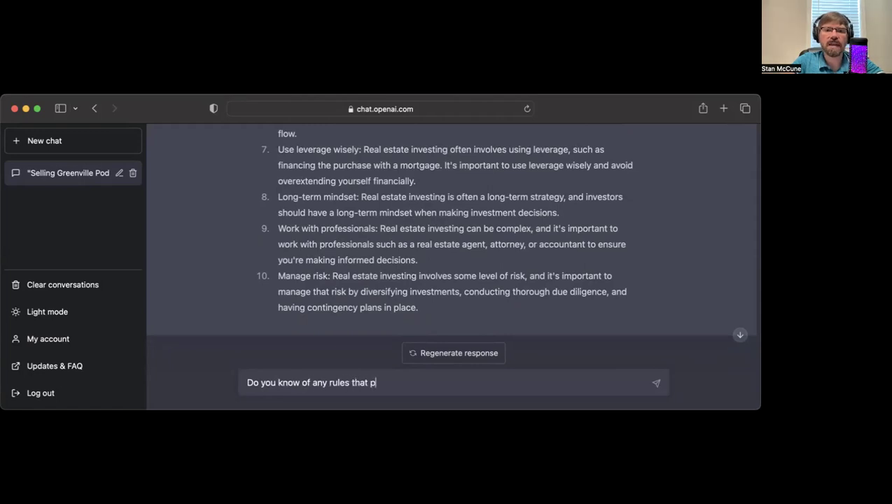
{"action": "key", "text": "BackSpace"}
{"action": "key", "text": "BackSpace"}
{"action": "key", "text": "BackSpace"}
{"action": "type", "text": "eople "}
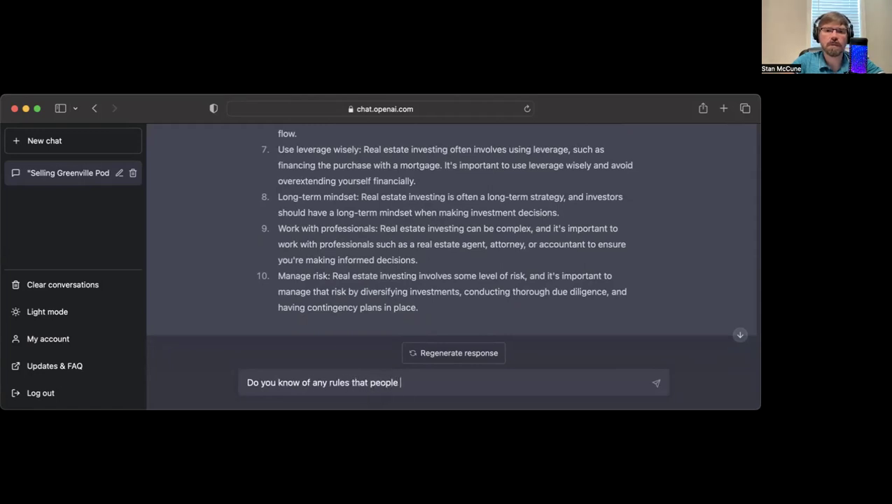
{"action": "type", "text": "typically follo"}
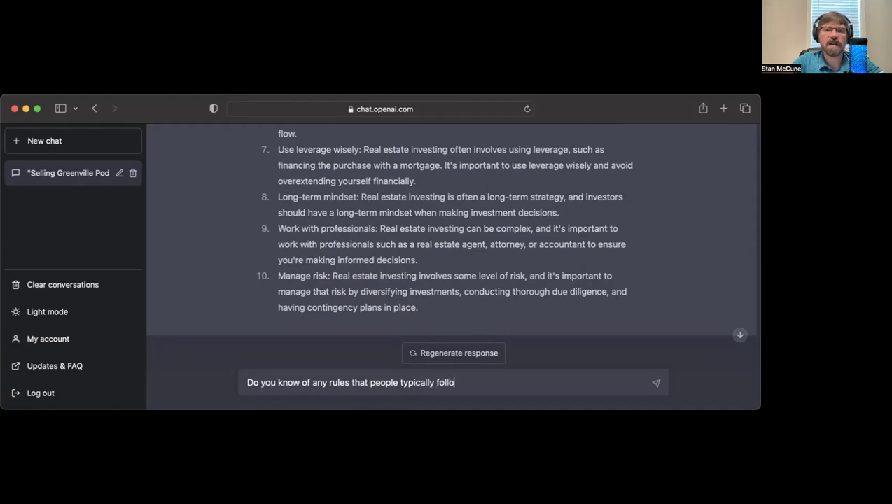
{"action": "type", "text": "w when investing in"}
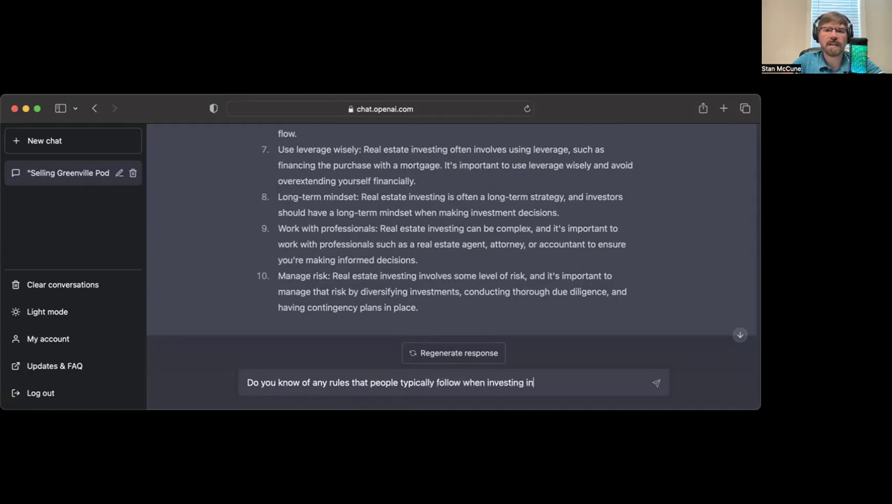
{"action": "type", "text": " real estate"}
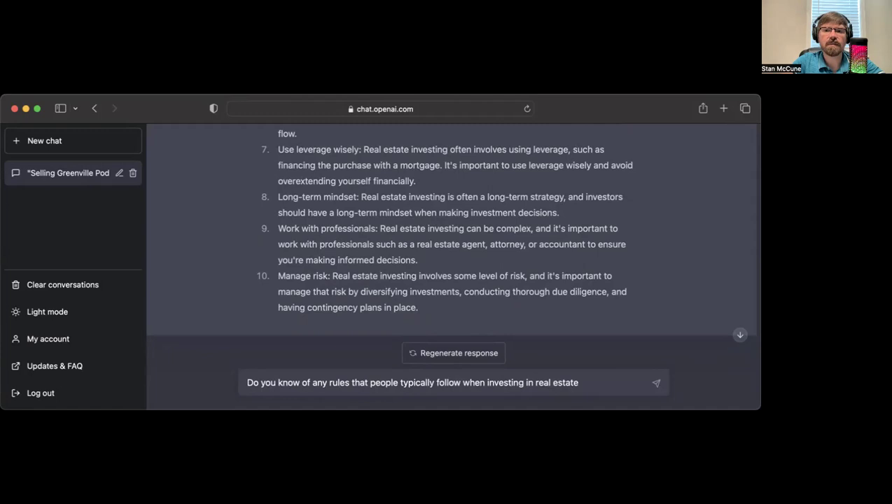
{"action": "type", "text": " to help g"}
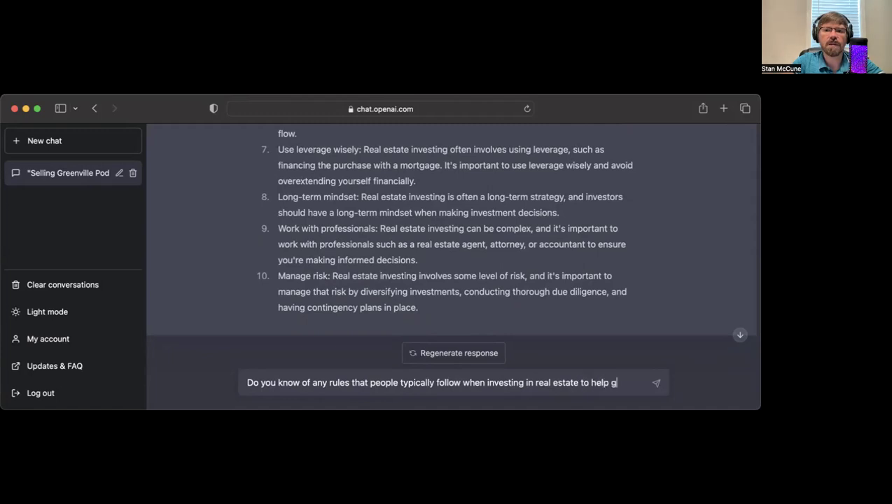
{"action": "type", "text": "uide them?"}
{"action": "key", "text": "Return"}
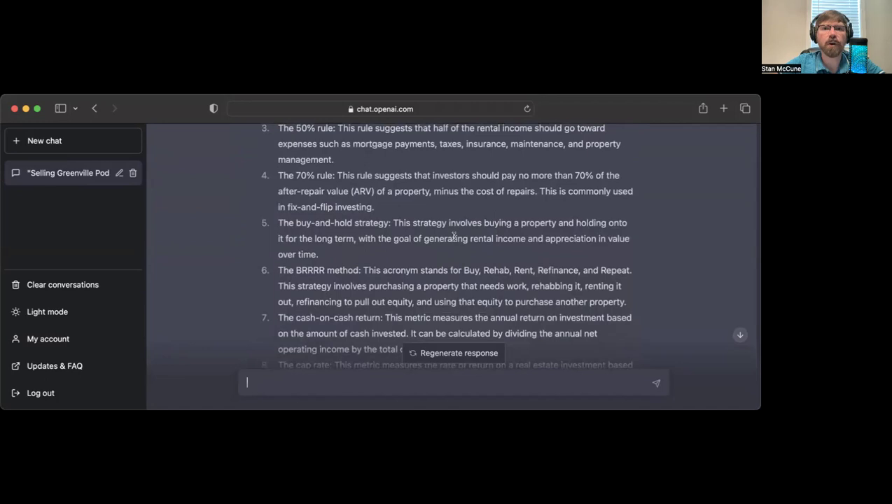
Read through the investing rules and strategies, from the 50% rule down to the cap rate and the closing note on due diligence.
{"action": "scroll", "coordinate": [454, 238], "scroll_direction": "down", "scroll_amount": 1}
{"action": "scroll", "coordinate": [453, 238], "scroll_direction": "down", "scroll_amount": 2}
{"action": "scroll", "coordinate": [454, 238], "scroll_direction": "down", "scroll_amount": 1}
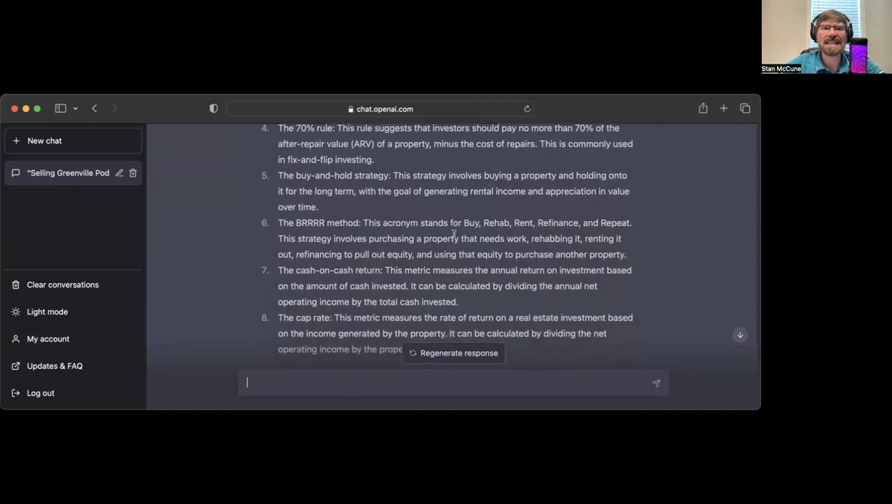
{"action": "scroll", "coordinate": [454, 236], "scroll_direction": "up", "scroll_amount": 1}
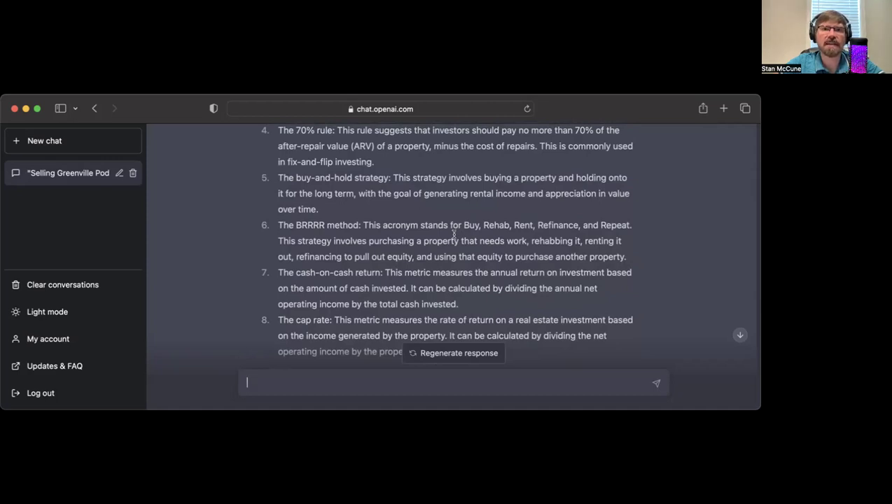
{"action": "scroll", "coordinate": [454, 235], "scroll_direction": "down", "scroll_amount": 3}
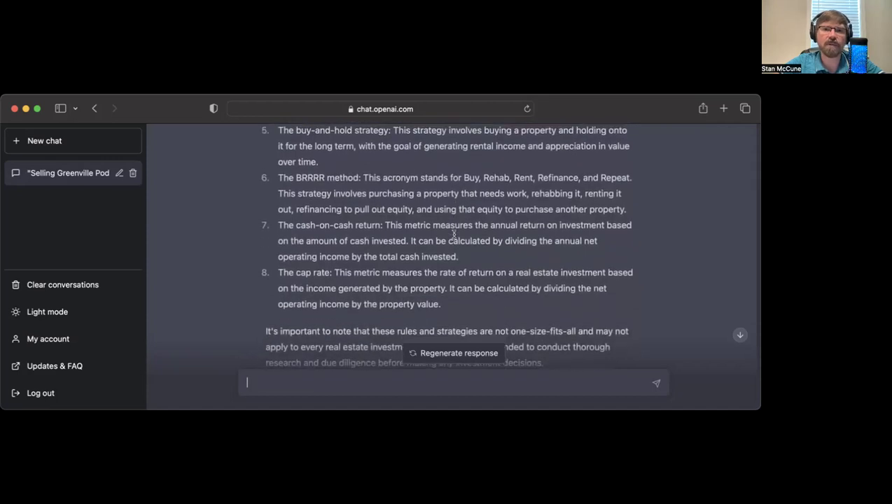
{"action": "scroll", "coordinate": [454, 235], "scroll_direction": "up", "scroll_amount": 1}
{"action": "scroll", "coordinate": [454, 237], "scroll_direction": "down", "scroll_amount": 1}
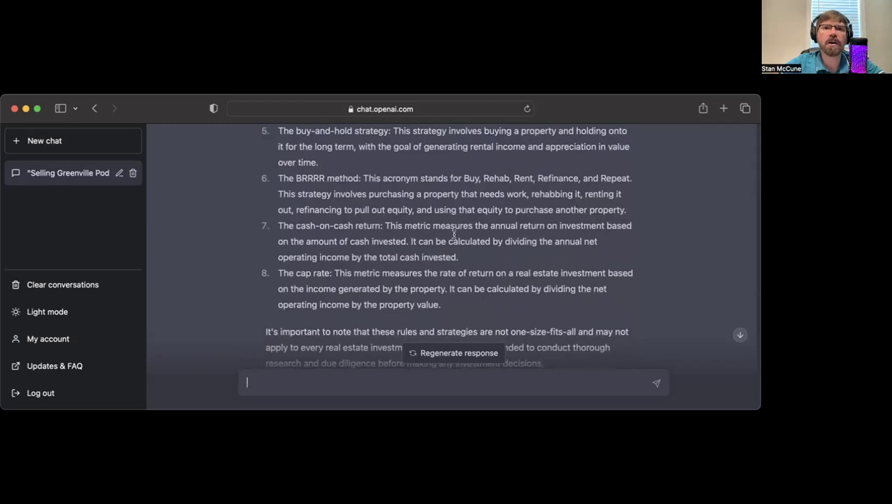
{"action": "scroll", "coordinate": [454, 235], "scroll_direction": "down", "scroll_amount": 3}
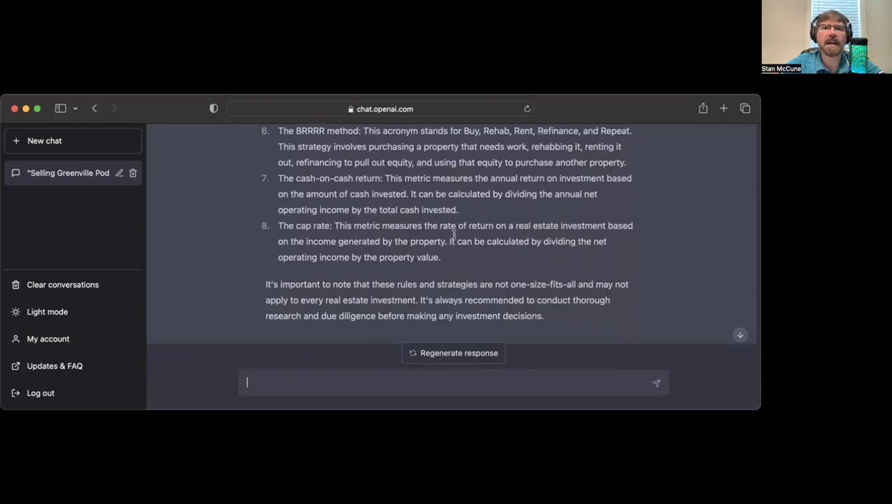
{"action": "scroll", "coordinate": [454, 235], "scroll_direction": "down", "scroll_amount": 1}
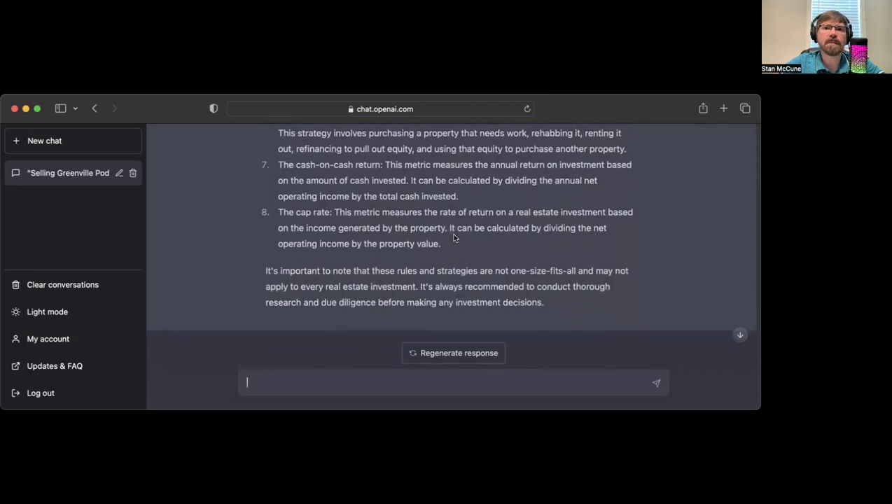
{"action": "scroll", "coordinate": [453, 238], "scroll_direction": "down", "scroll_amount": 1}
{"action": "scroll", "coordinate": [452, 235], "scroll_direction": "down", "scroll_amount": 1}
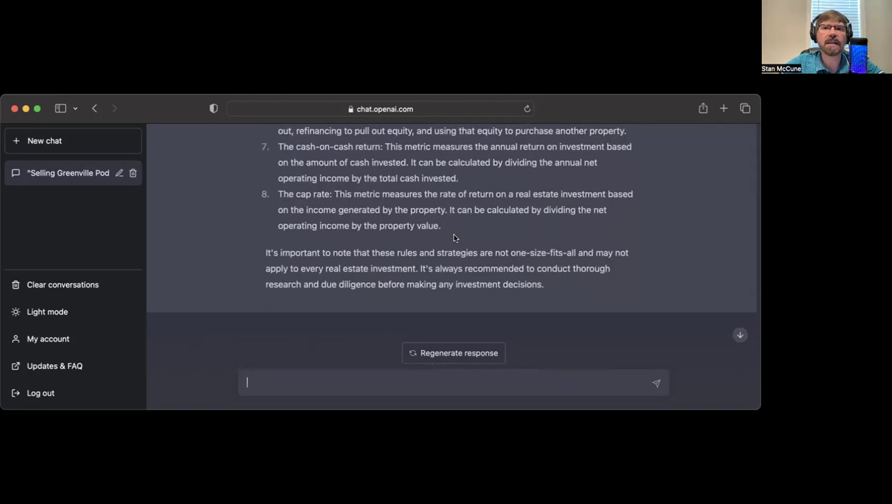
Submit "Craft a real estate listing for Property X that contains the 10 most searched-for real estate words or phrases." without the pasted checkbox characters.
{"action": "scroll", "coordinate": [454, 237], "scroll_direction": "down", "scroll_amount": 1}
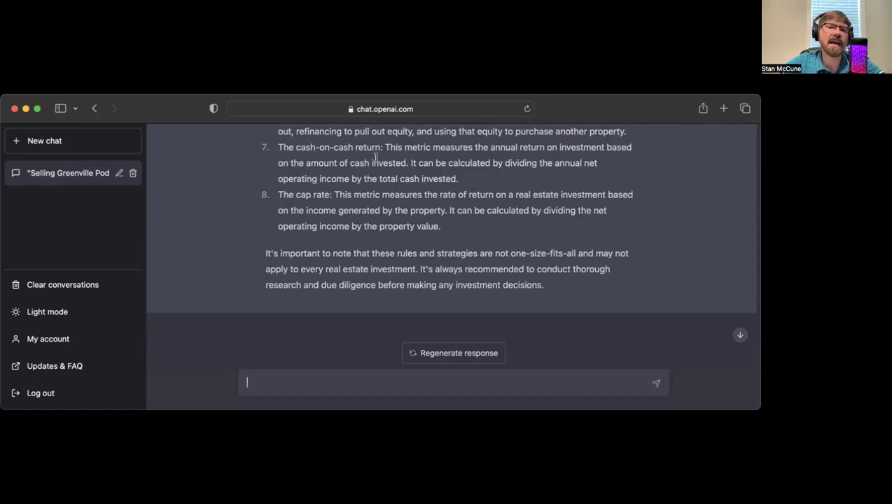
{"action": "scroll", "coordinate": [422, 208], "scroll_direction": "down", "scroll_amount": 1}
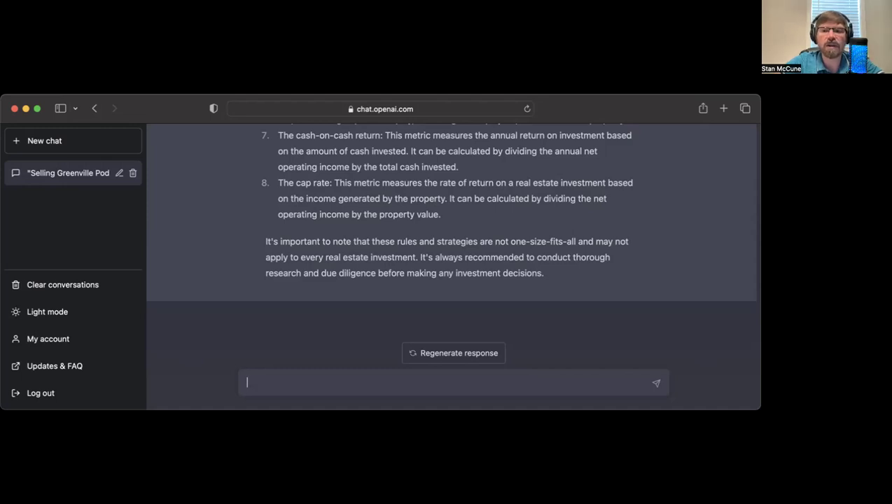
{"action": "key", "text": "super+Tab"}
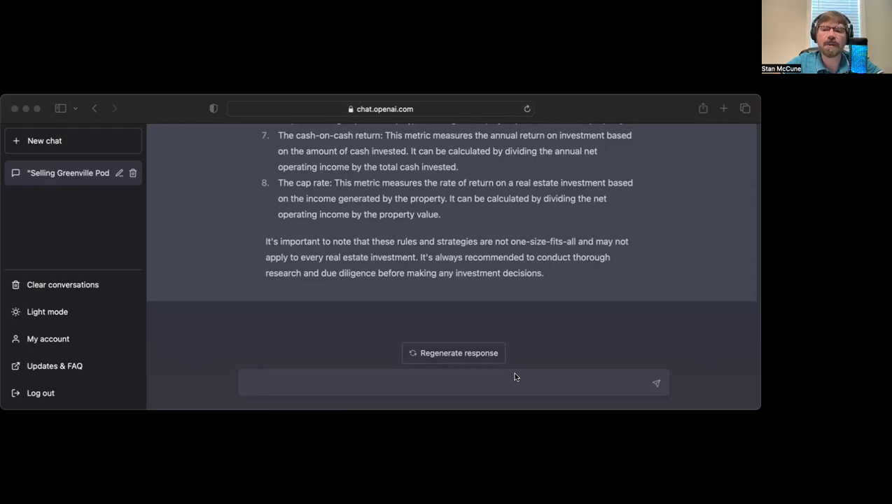
{"action": "left_click", "coordinate": [515, 377]}
{"action": "type", "text": "- [ ] Craft a real estate listing for Property X that contains the 10 most searched-for real estate words or phrases."}
{"action": "left_click", "coordinate": [264, 355]}
{"action": "key", "text": "BackSpace"}
{"action": "key", "text": "BackSpace"}
{"action": "key", "text": "BackSpace"}
{"action": "key", "text": "BackSpace"}
{"action": "key", "text": "BackSpace"}
{"action": "key", "text": "BackSpace"}
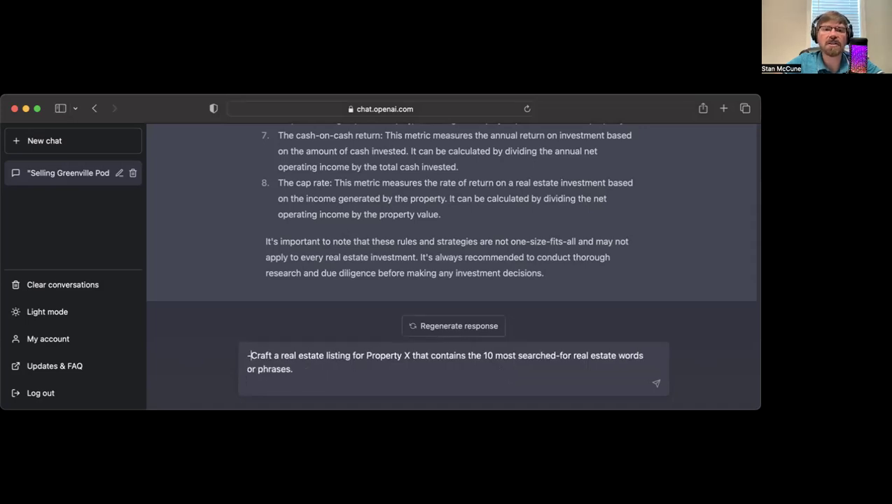
{"action": "left_click", "coordinate": [336, 369]}
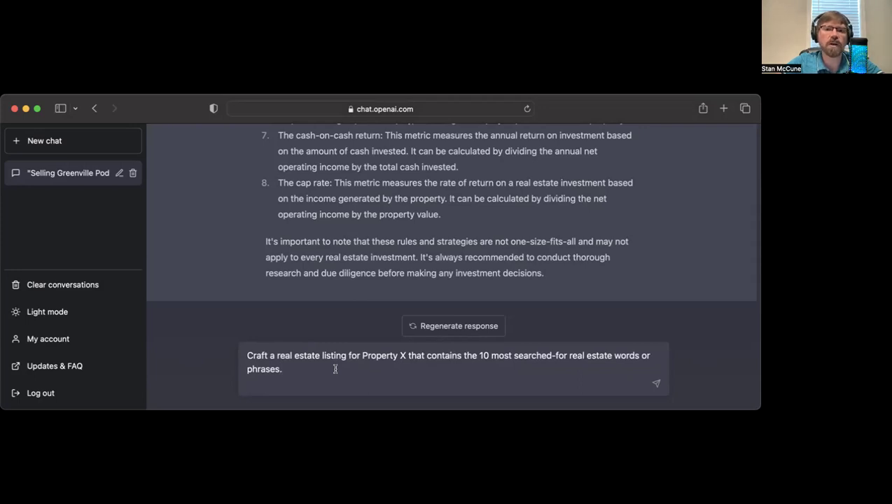
{"action": "key", "text": "Return"}
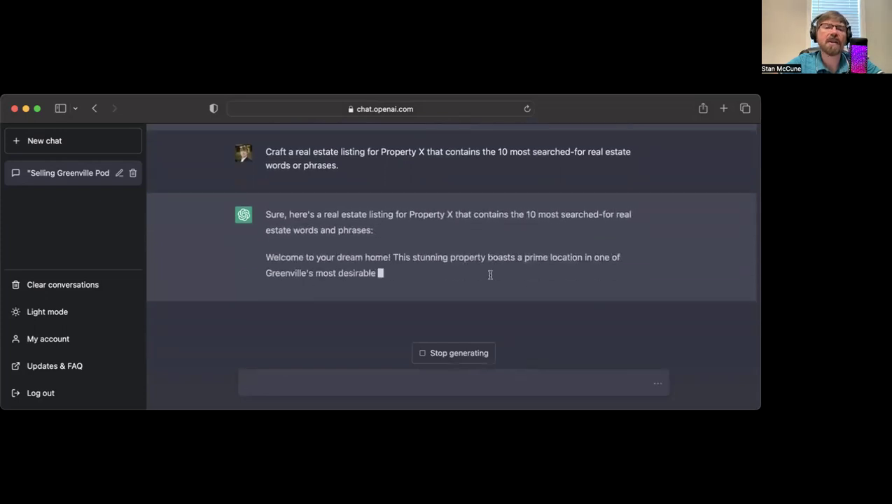
Read through the generated listing for Property X, from the opening welcome to the closing call to schedule a showing.
{"action": "scroll", "coordinate": [501, 236], "scroll_direction": "up", "scroll_amount": 2}
{"action": "scroll", "coordinate": [501, 236], "scroll_direction": "down", "scroll_amount": 1}
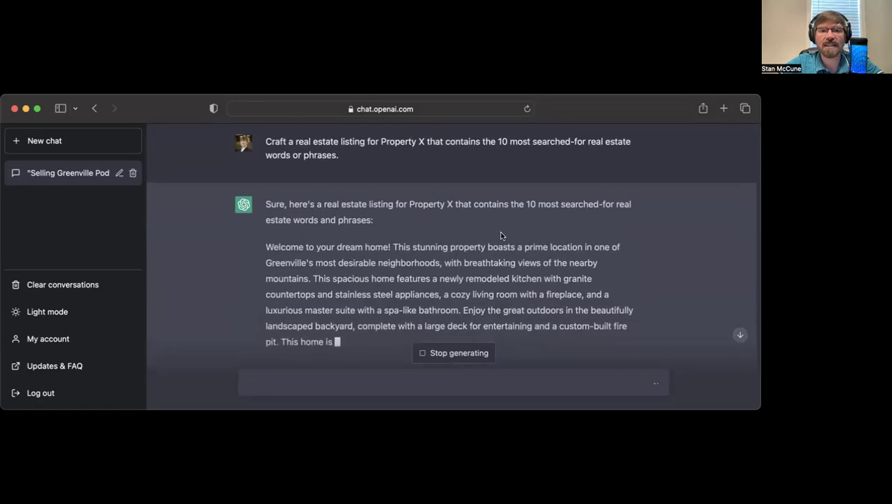
{"action": "scroll", "coordinate": [501, 235], "scroll_direction": "down", "scroll_amount": 2}
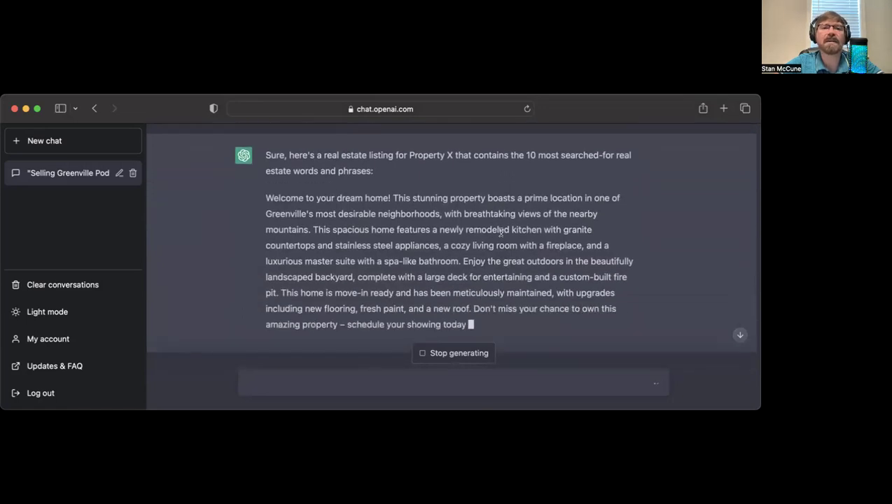
{"action": "scroll", "coordinate": [500, 235], "scroll_direction": "down", "scroll_amount": 1}
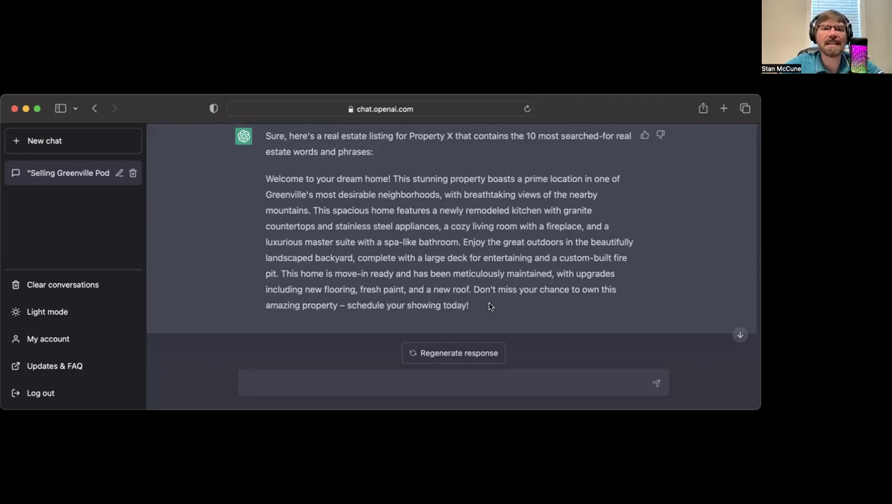
{"action": "scroll", "coordinate": [489, 306], "scroll_direction": "up", "scroll_amount": 1}
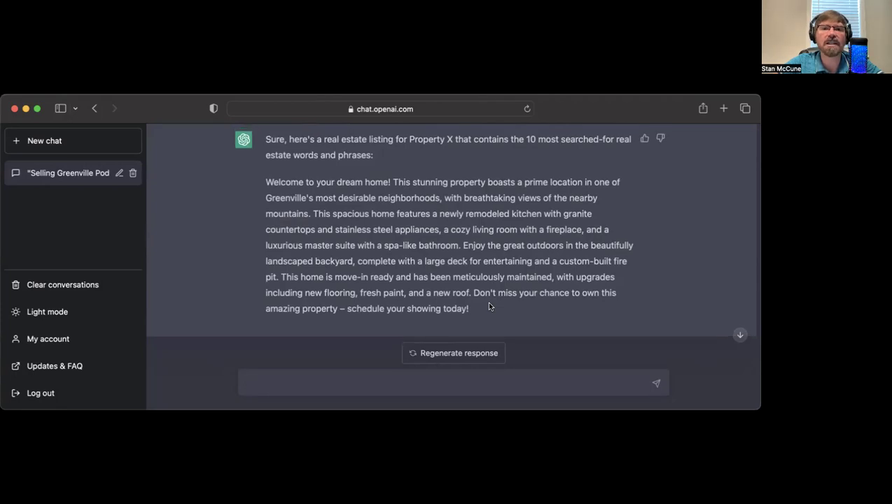
{"action": "scroll", "coordinate": [489, 306], "scroll_direction": "down", "scroll_amount": 1}
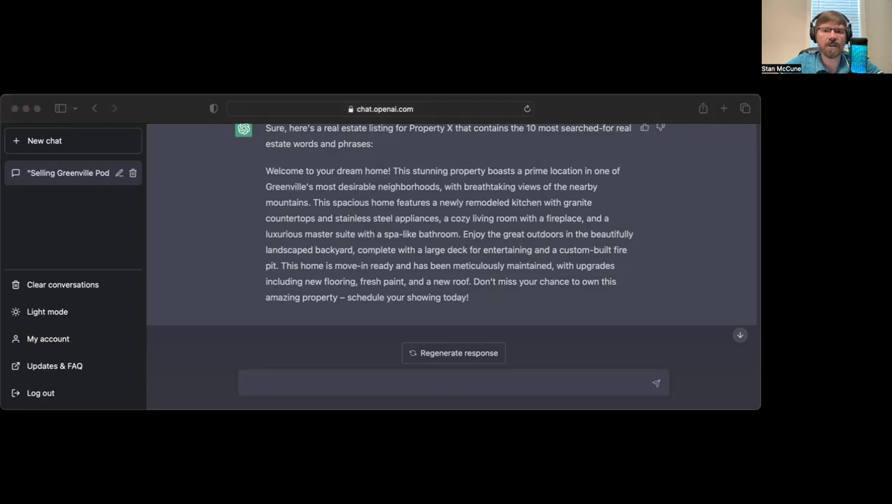
Ask "What are some fun day trips from Greenville, SC?" without the pasted checkbox characters.
{"action": "left_click", "coordinate": [412, 378]}
{"action": "type", "text": "- [ ] What are some fun day trips from Greenville, SC?"}
{"action": "key", "text": "BackSpace"}
{"action": "left_click", "coordinate": [264, 382]}
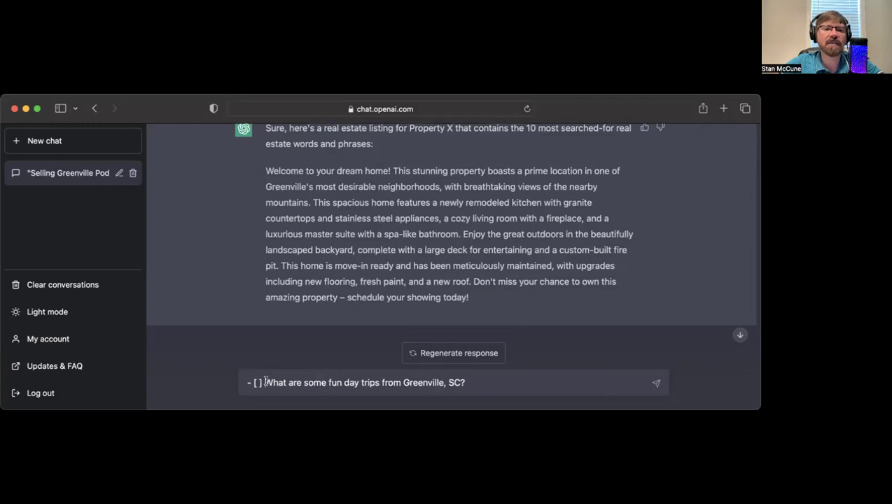
{"action": "key", "text": "BackSpace"}
{"action": "key", "text": "BackSpace"}
{"action": "key", "text": "BackSpace"}
{"action": "key", "text": "BackSpace"}
{"action": "key", "text": "BackSpace"}
{"action": "key", "text": "BackSpace"}
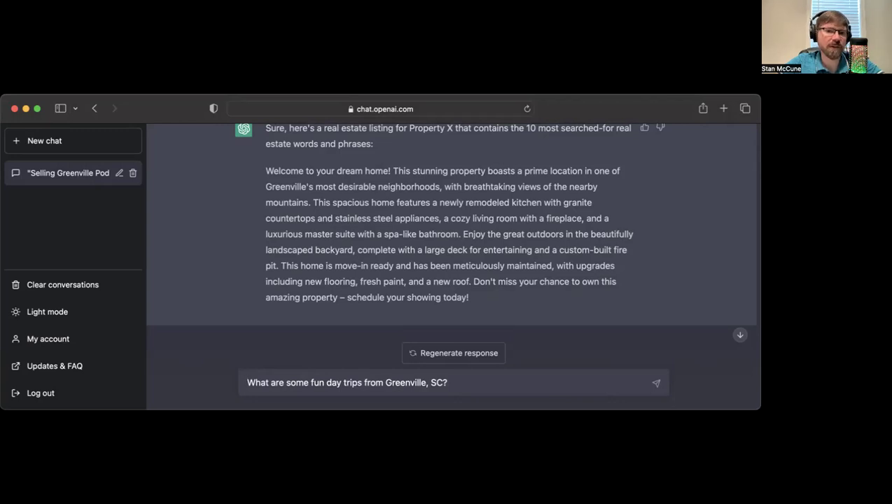
{"action": "key", "text": "Return"}
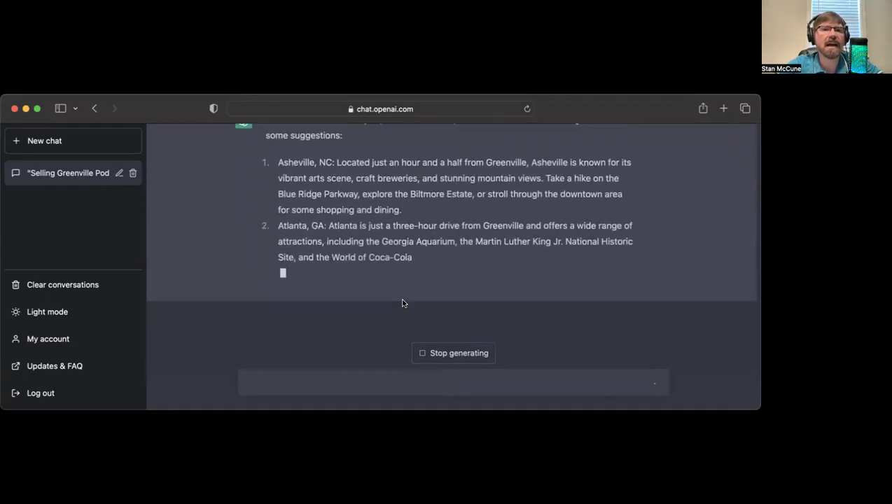
Read through the suggested day trips from Greenville, from Atlanta and Columbia down to Lake Lure and Whitewater Falls.
{"action": "scroll", "coordinate": [428, 270], "scroll_direction": "up", "scroll_amount": 1}
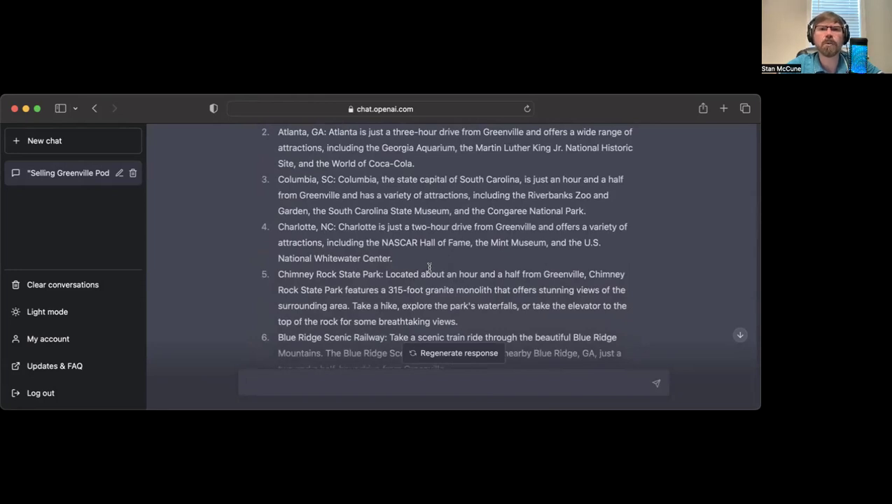
{"action": "scroll", "coordinate": [429, 267], "scroll_direction": "down", "scroll_amount": 1}
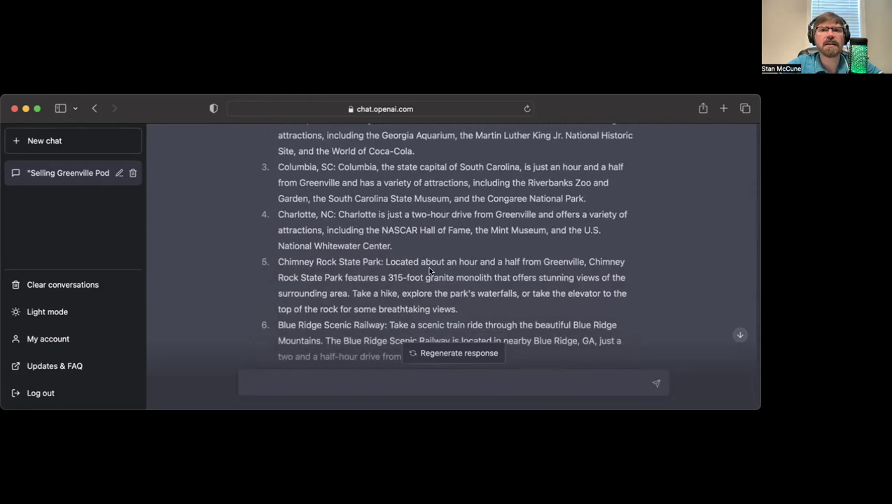
{"action": "scroll", "coordinate": [429, 267], "scroll_direction": "down", "scroll_amount": 1}
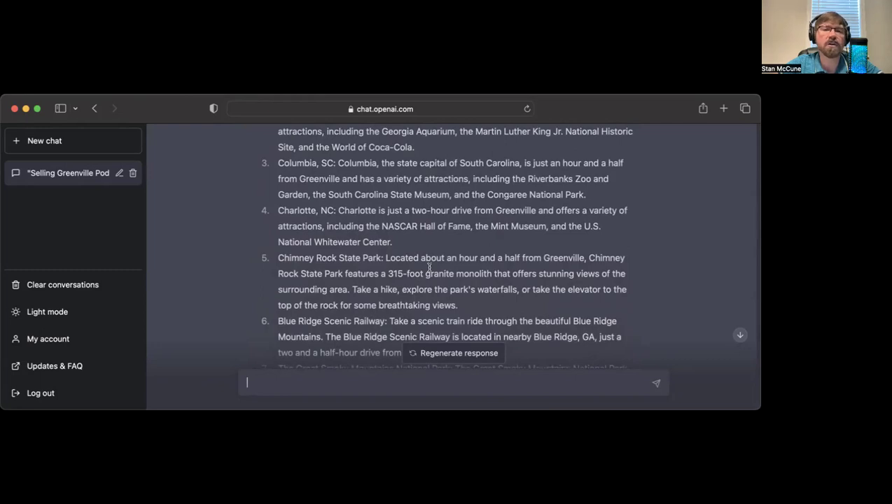
{"action": "scroll", "coordinate": [429, 267], "scroll_direction": "down", "scroll_amount": 2}
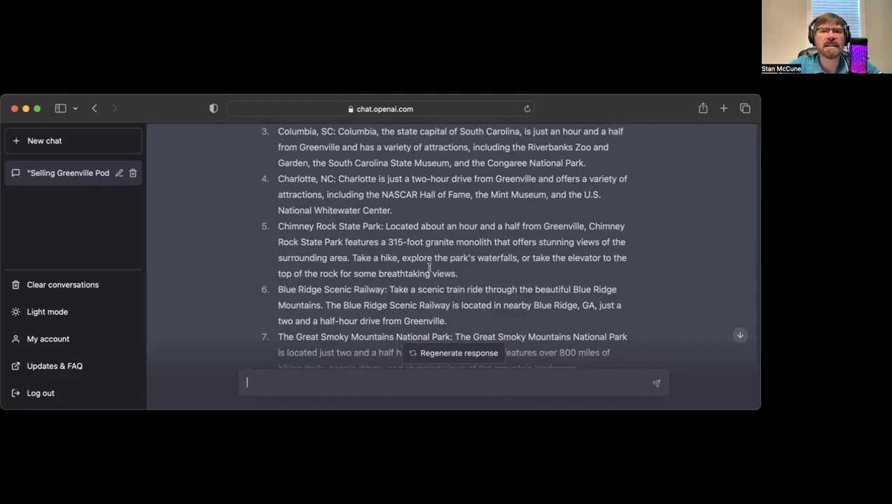
{"action": "scroll", "coordinate": [429, 267], "scroll_direction": "down", "scroll_amount": 2}
{"action": "scroll", "coordinate": [429, 267], "scroll_direction": "down", "scroll_amount": 1}
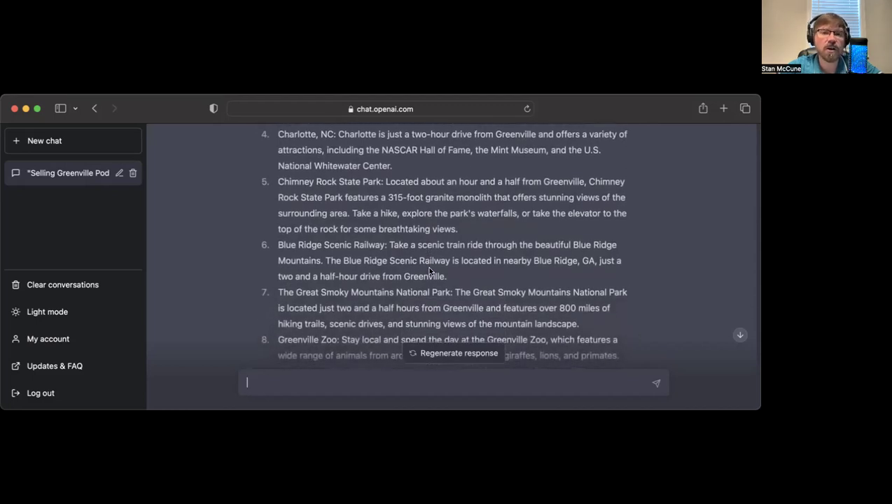
{"action": "scroll", "coordinate": [429, 270], "scroll_direction": "down", "scroll_amount": 1}
{"action": "scroll", "coordinate": [429, 267], "scroll_direction": "up", "scroll_amount": 1}
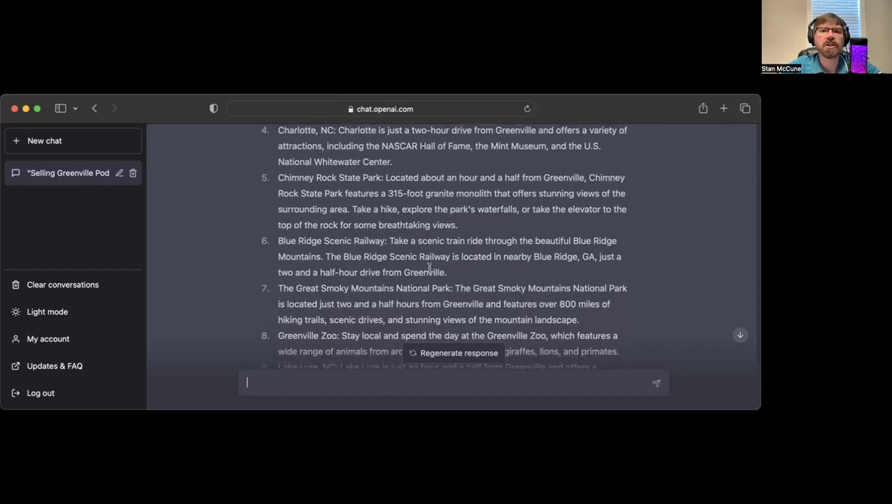
{"action": "scroll", "coordinate": [429, 267], "scroll_direction": "down", "scroll_amount": 2}
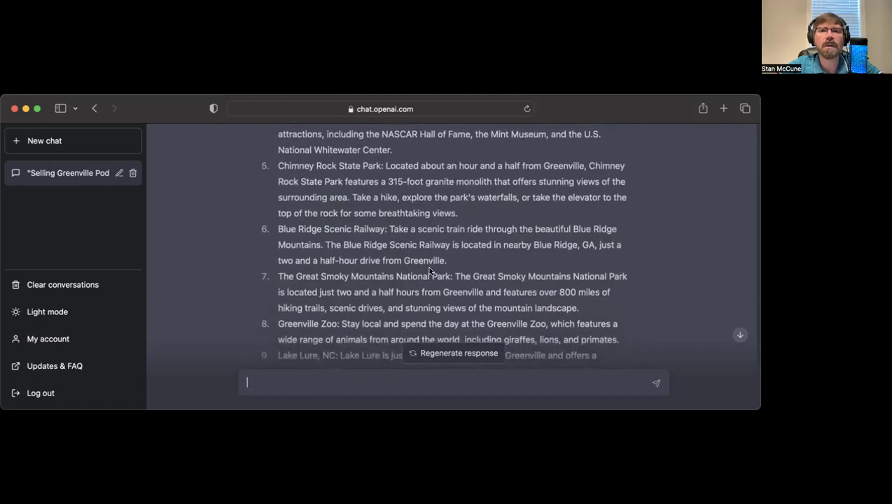
{"action": "scroll", "coordinate": [429, 271], "scroll_direction": "down", "scroll_amount": 3}
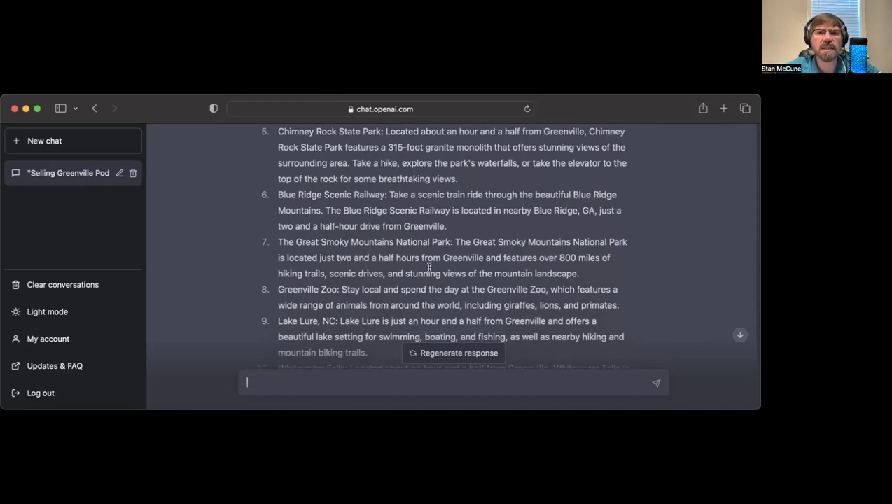
{"action": "scroll", "coordinate": [429, 267], "scroll_direction": "down", "scroll_amount": 2}
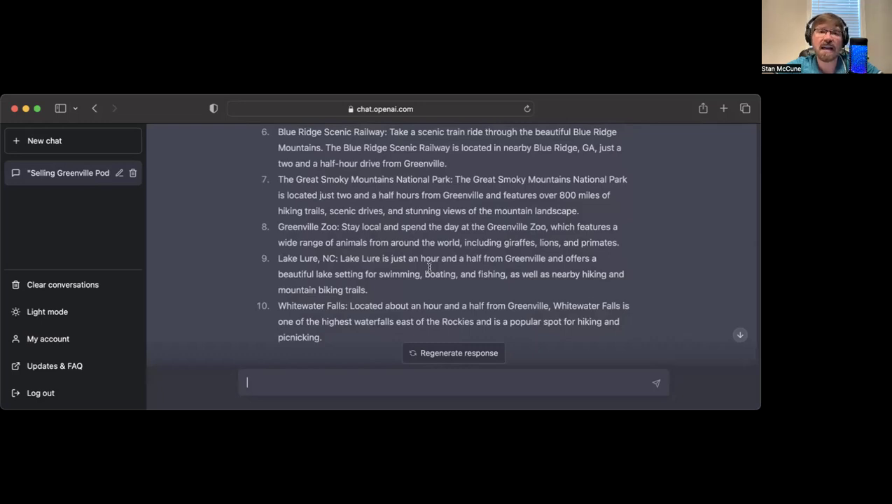
{"action": "scroll", "coordinate": [430, 267], "scroll_direction": "down", "scroll_amount": 2}
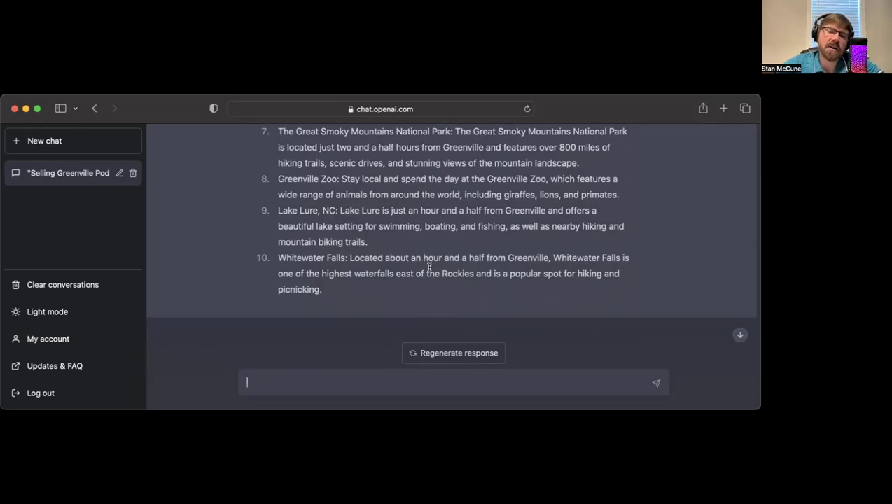
{"action": "scroll", "coordinate": [429, 268], "scroll_direction": "down", "scroll_amount": 1}
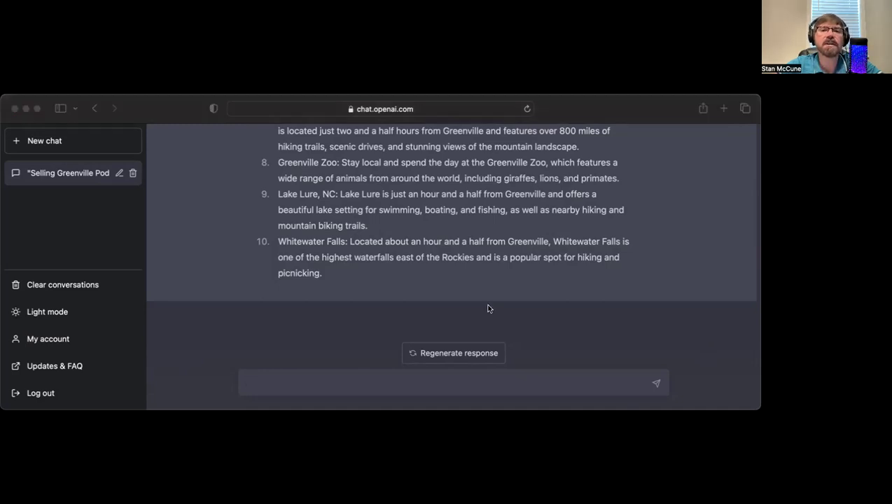
{"action": "left_click", "coordinate": [403, 162]}
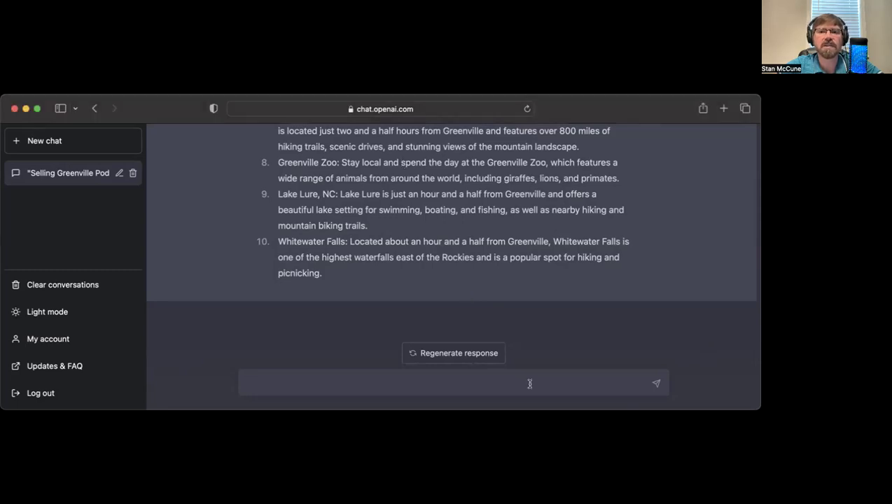